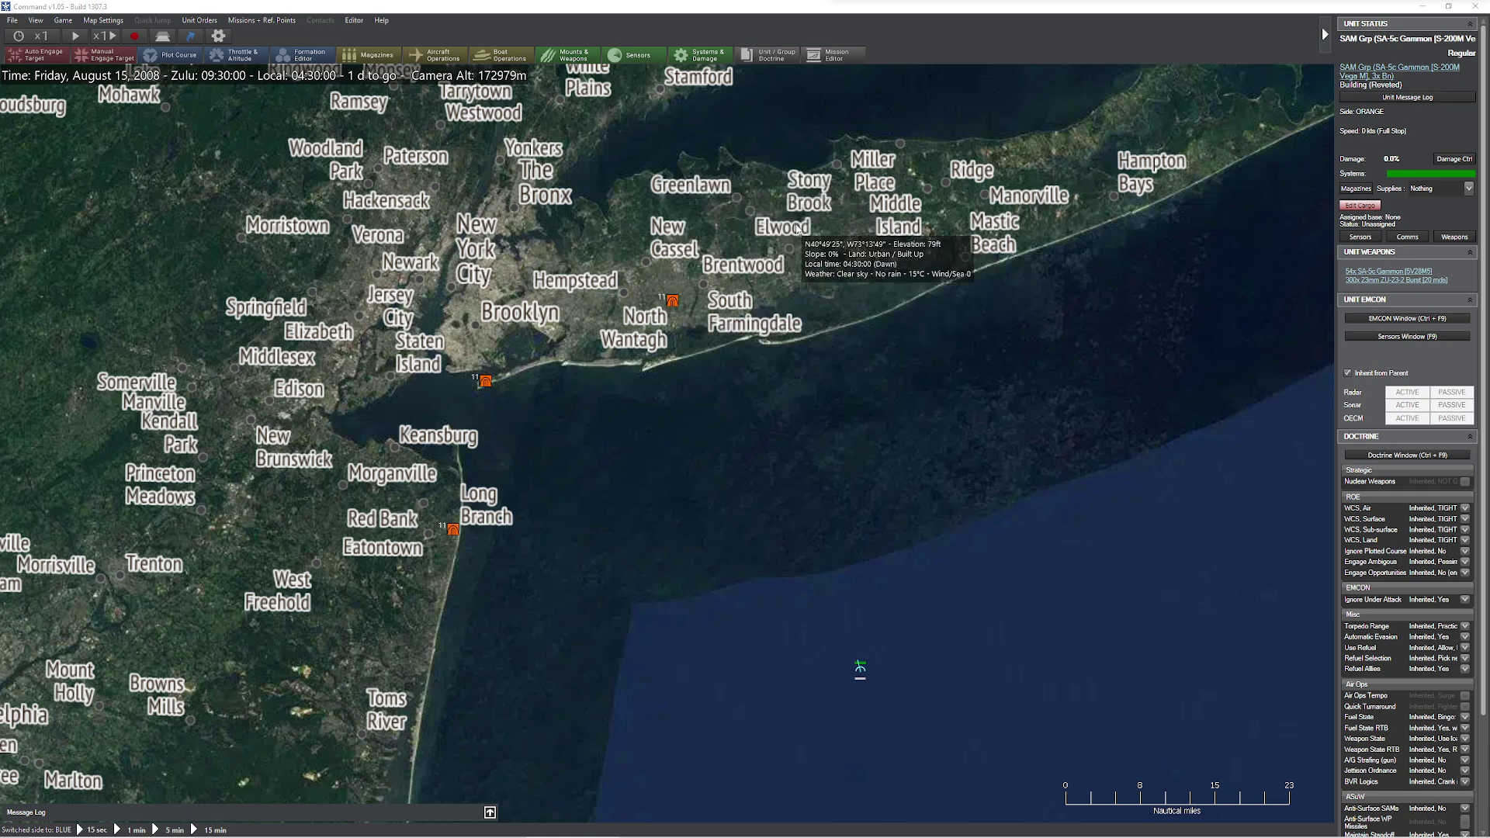
Step: Switch the scenario view to the ORANGE side
left_click_drag(709, 227, 784, 240)
left_click(354, 20)
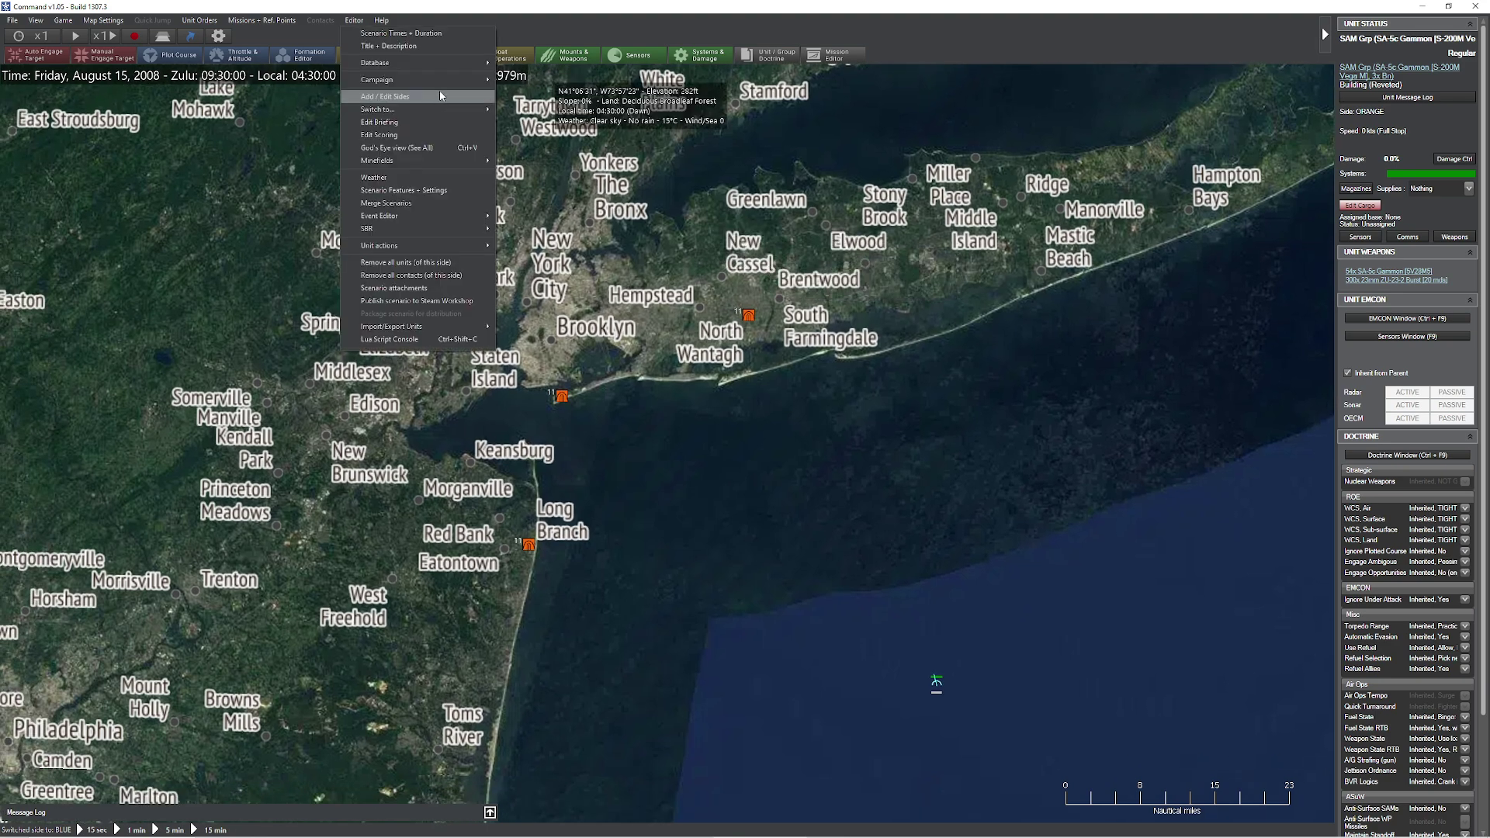
mouse_move(450, 110)
left_click(528, 122)
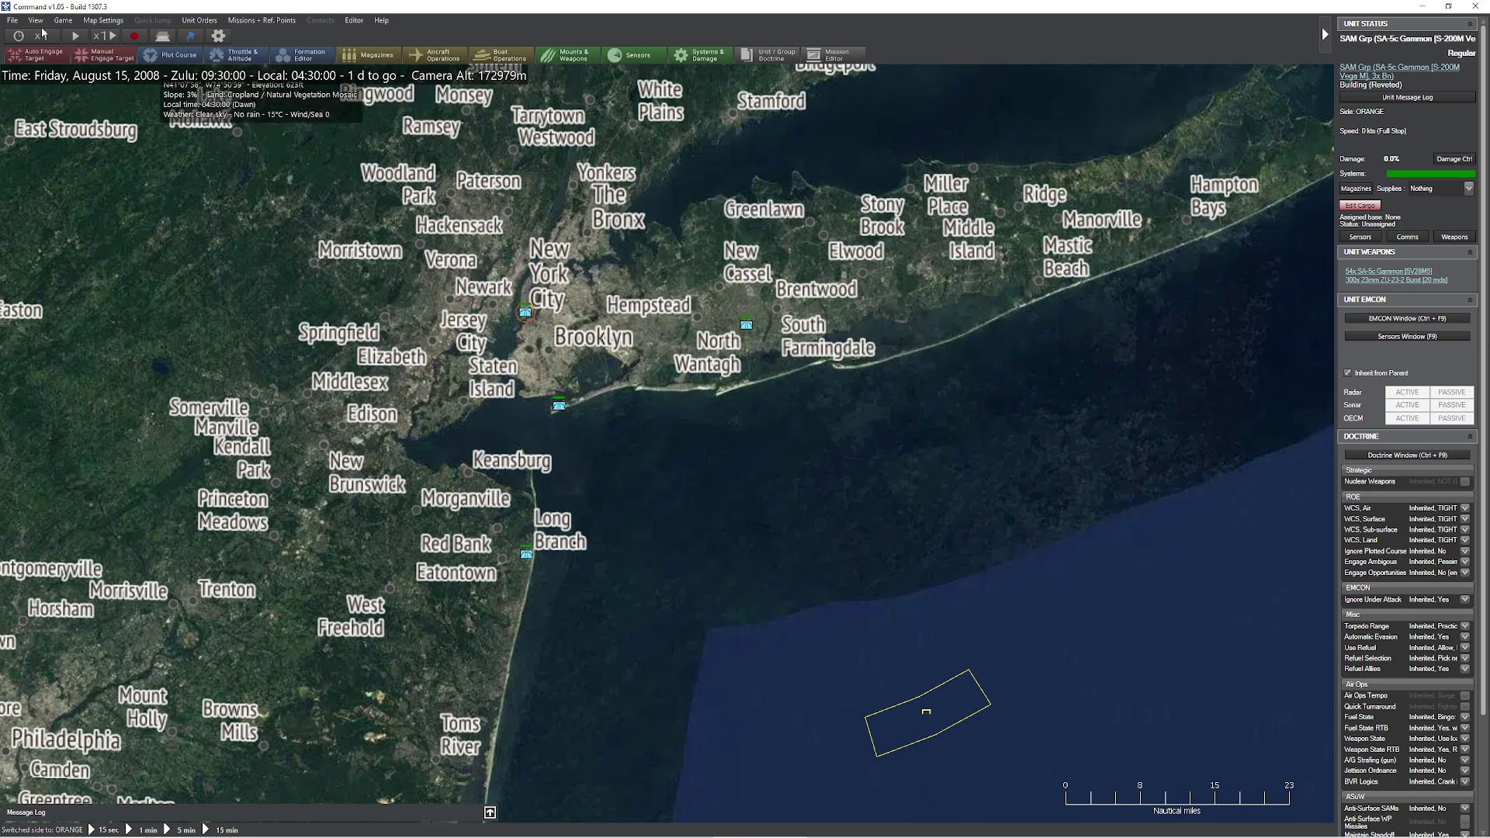
Step: Turn off the Sentinel-2 satellite map and the placenames on the map
left_click(36, 21)
left_click(63, 20)
mouse_move(36, 20)
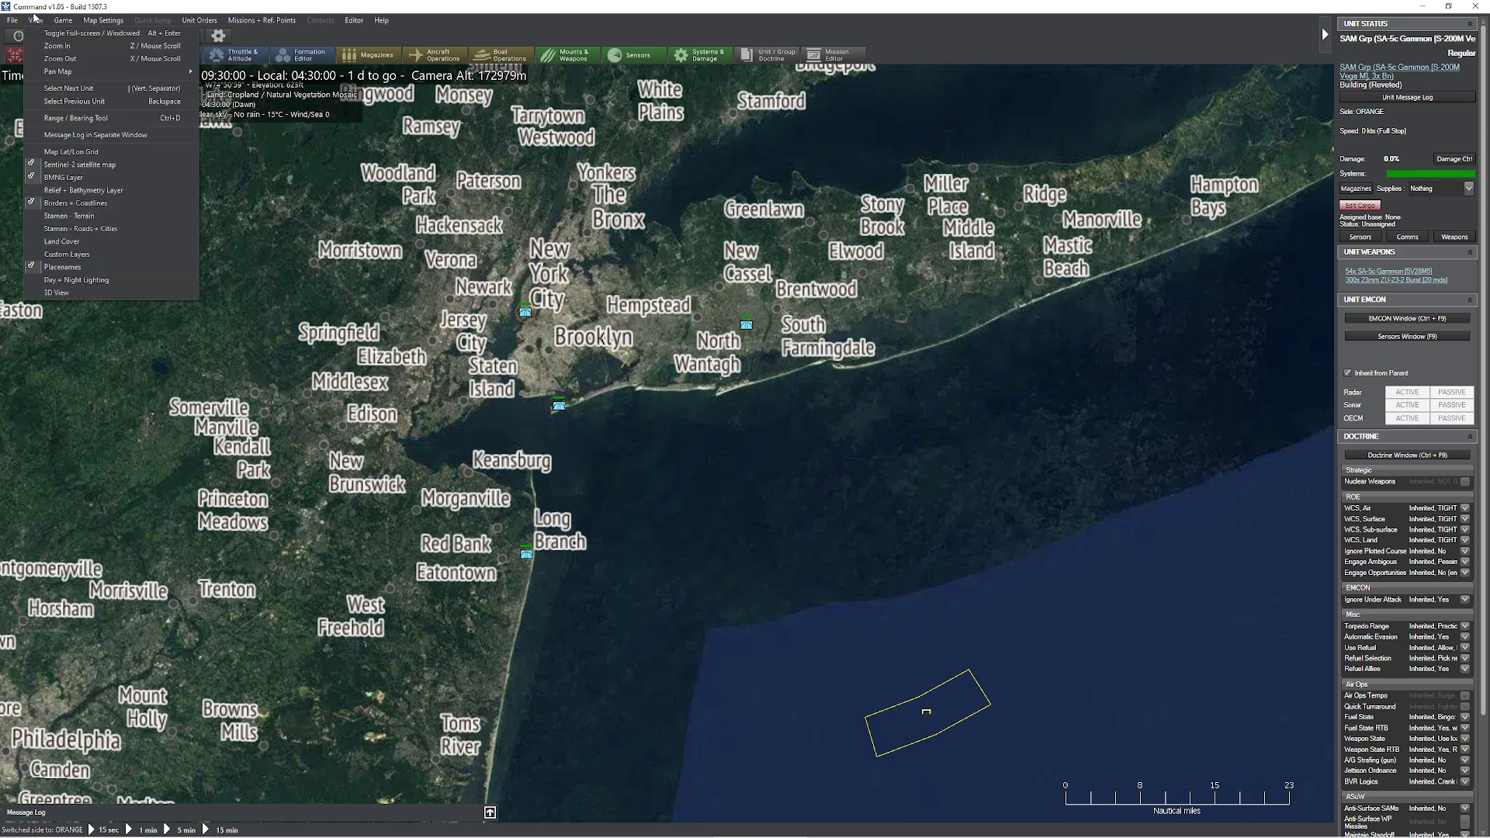
left_click(106, 165)
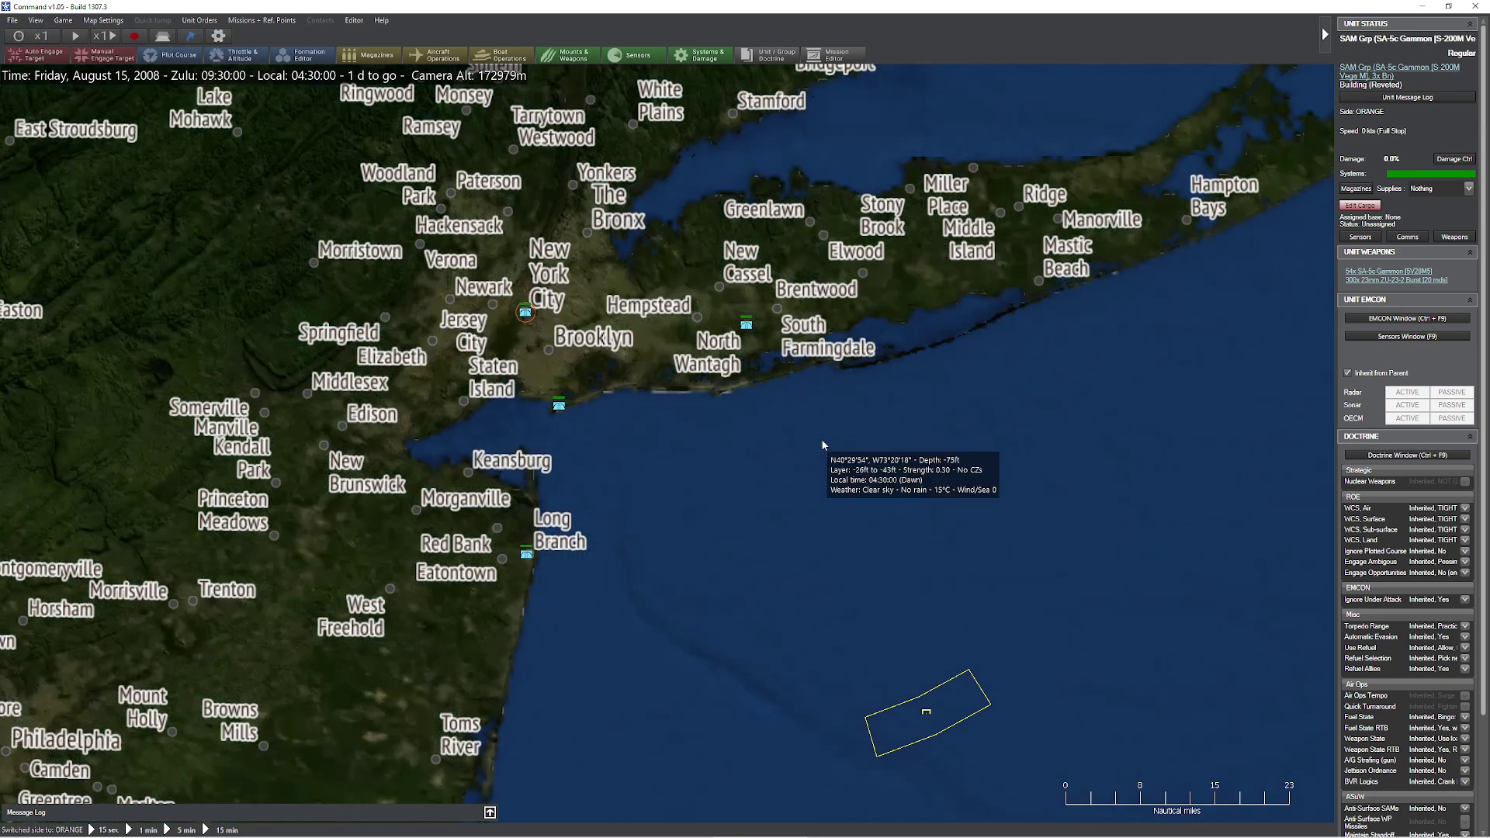
left_click(46, 20)
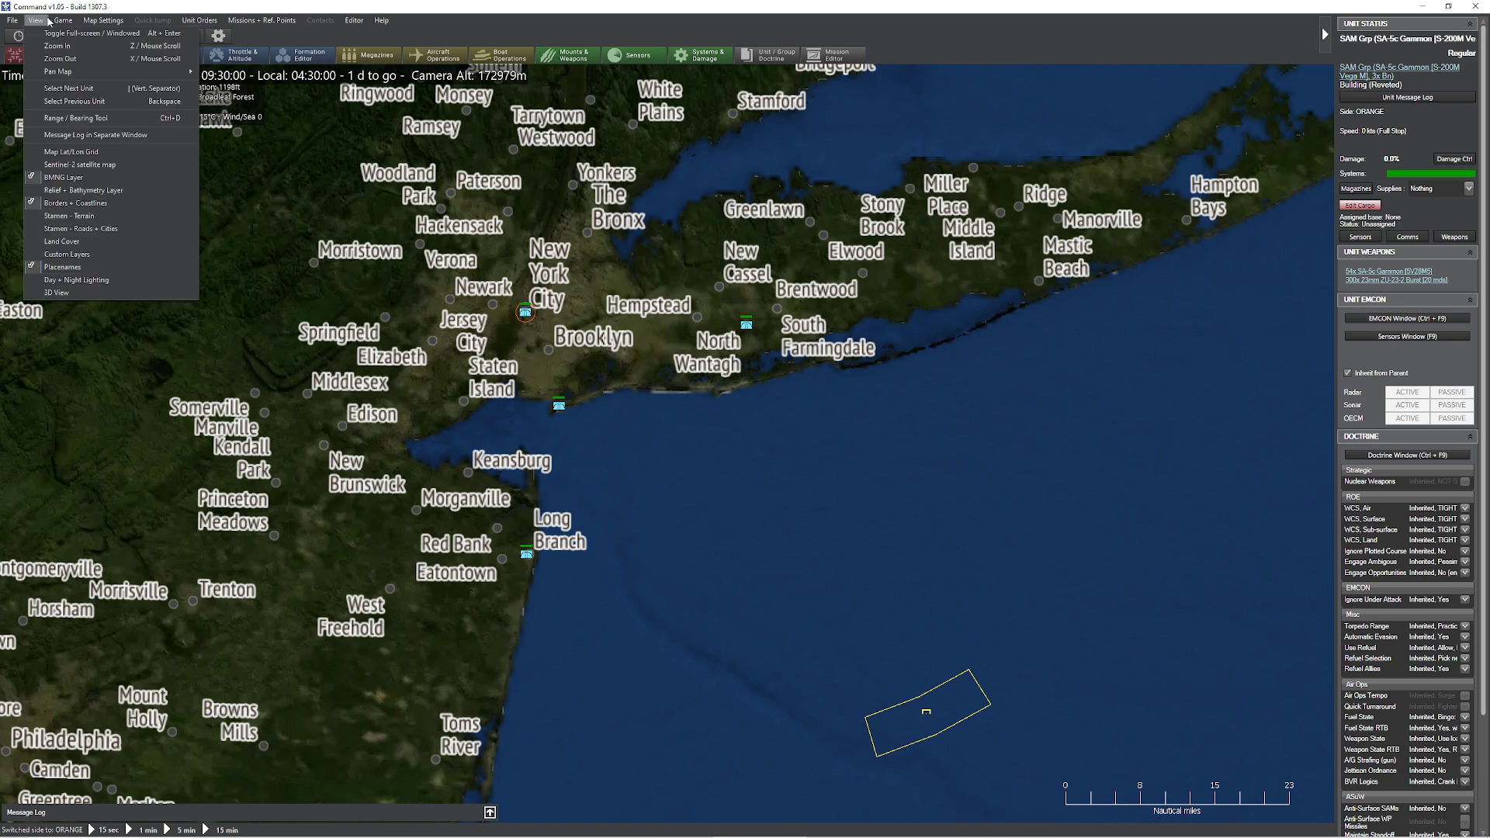
left_click(167, 267)
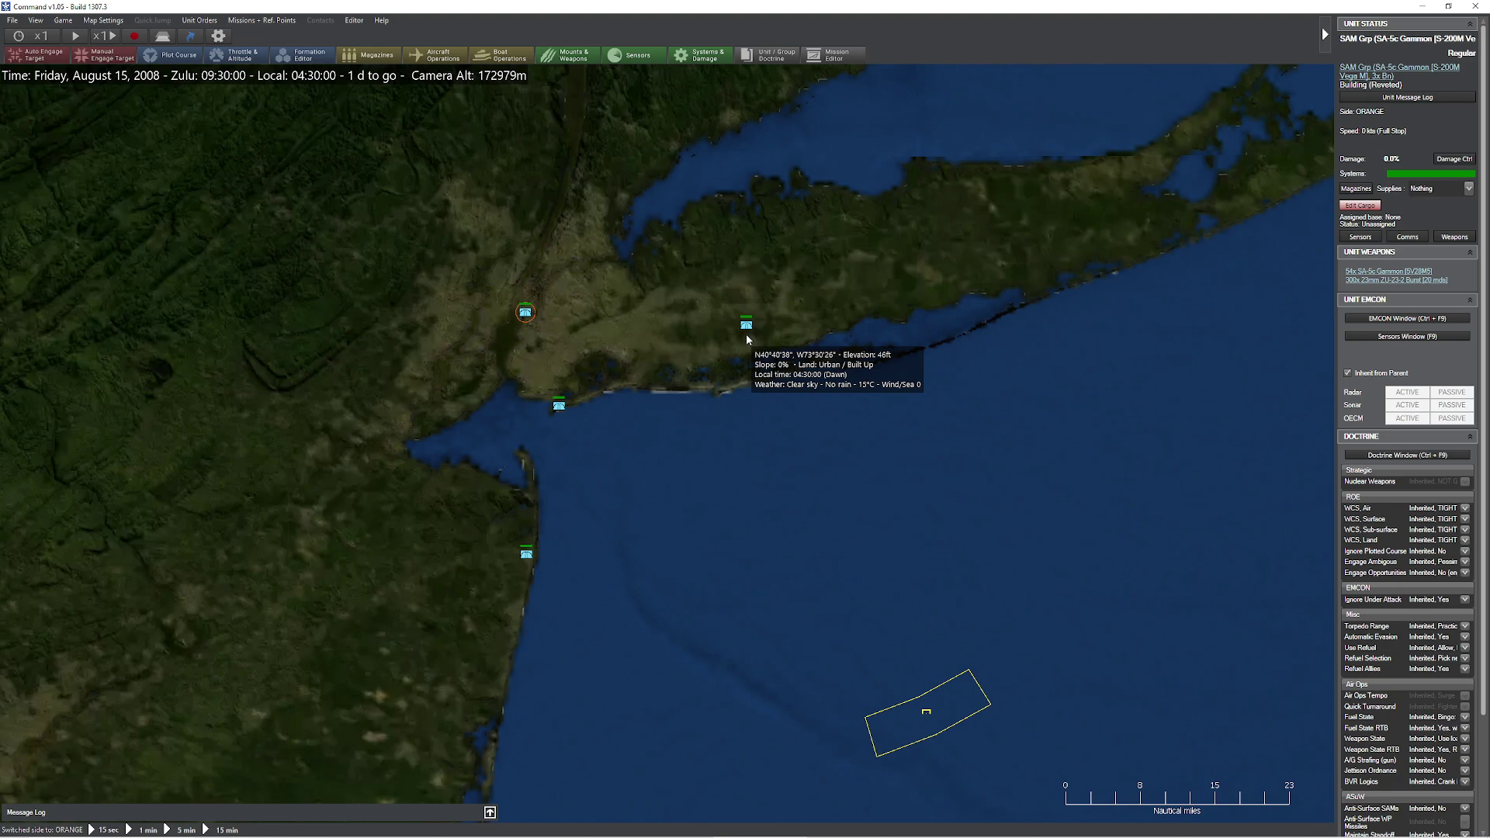
Step: Inspect the range rings of the SA-5c Gammon group near New York and the details of the unknown air contact offshore
left_click(525, 312)
scroll(706, 486, "down", 5)
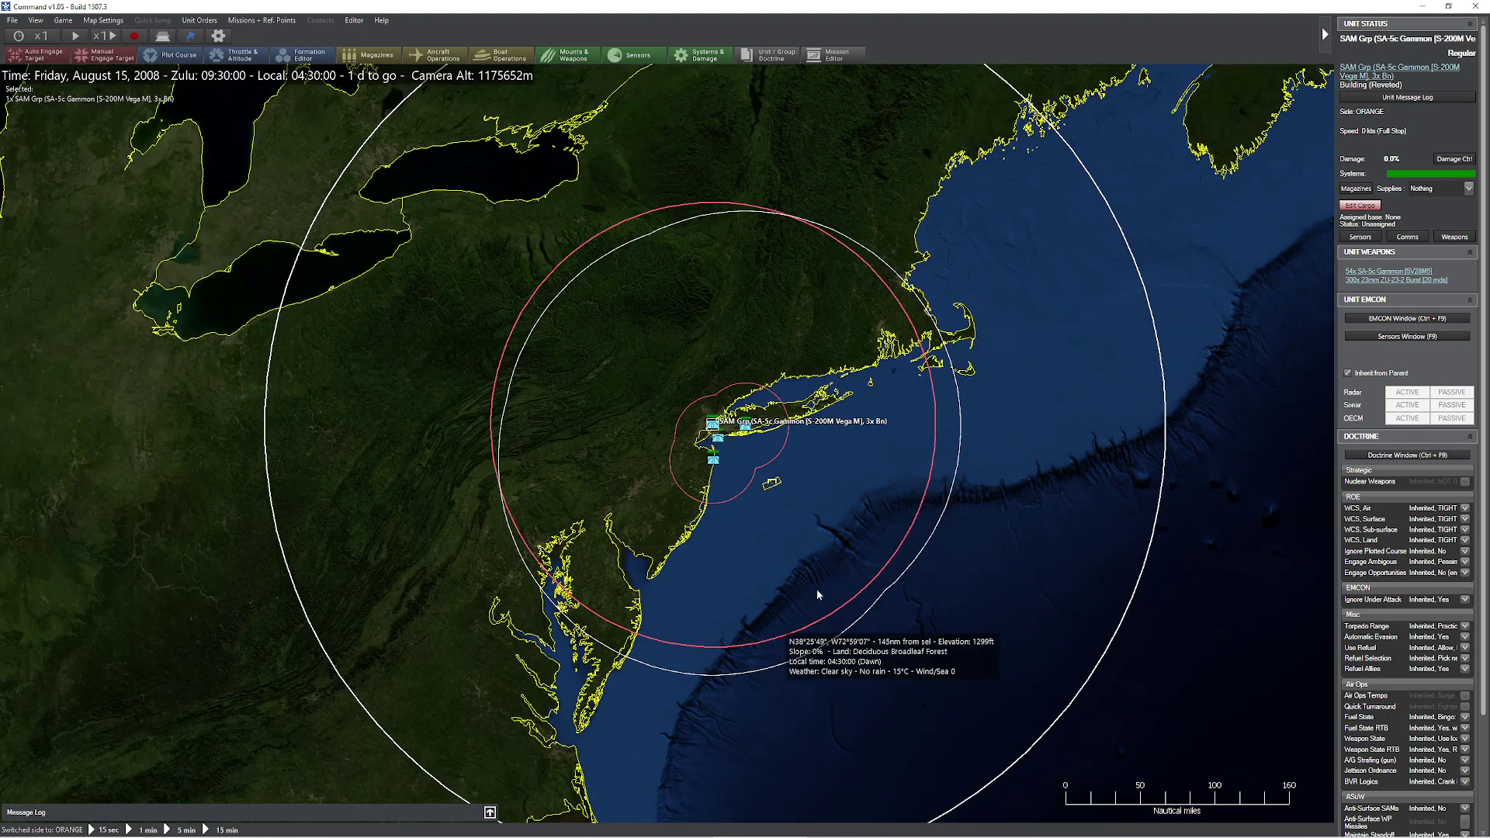
scroll(686, 362, "up", 5)
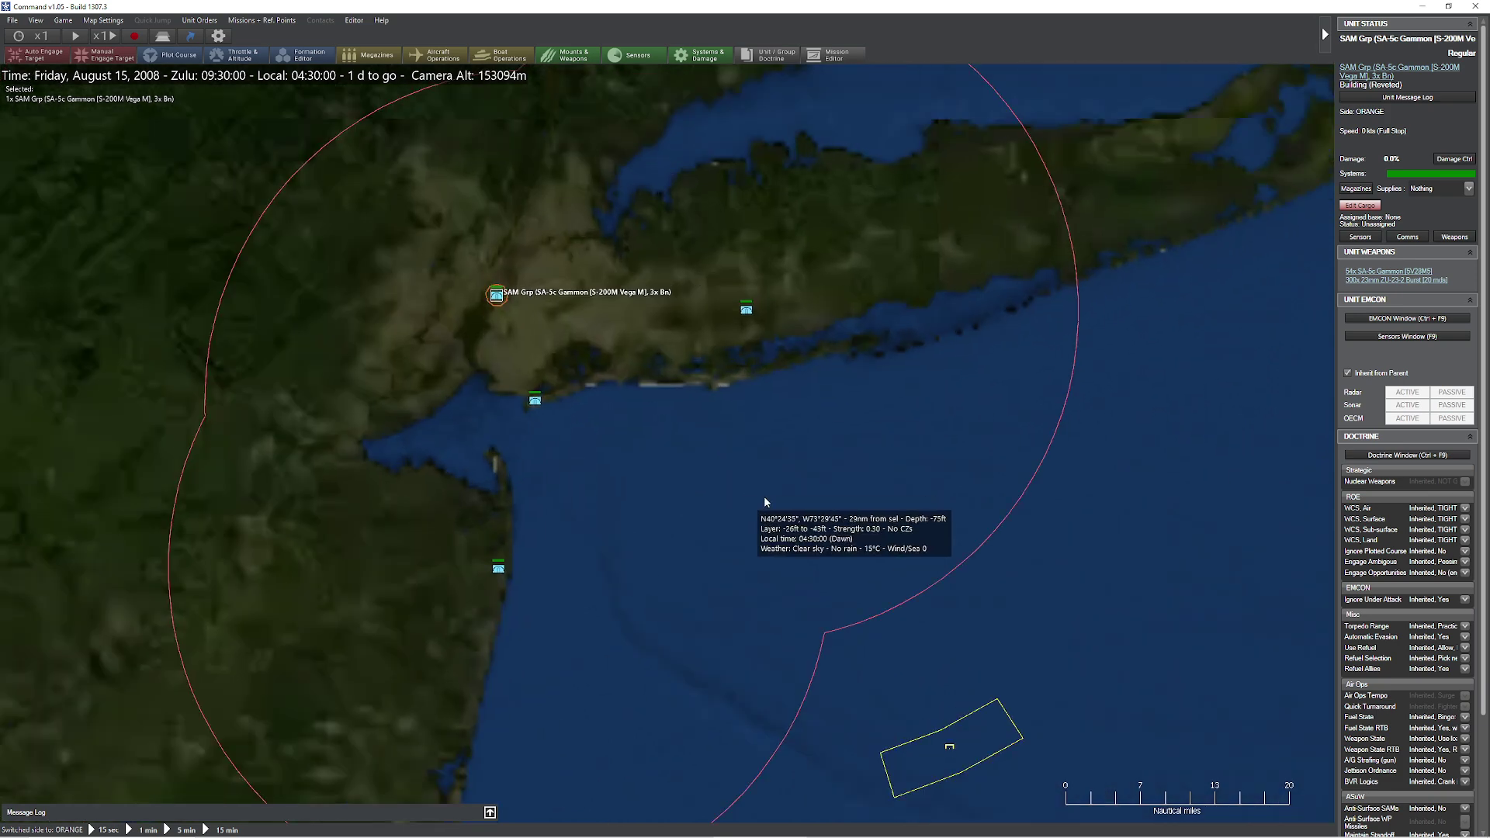
left_click(885, 653)
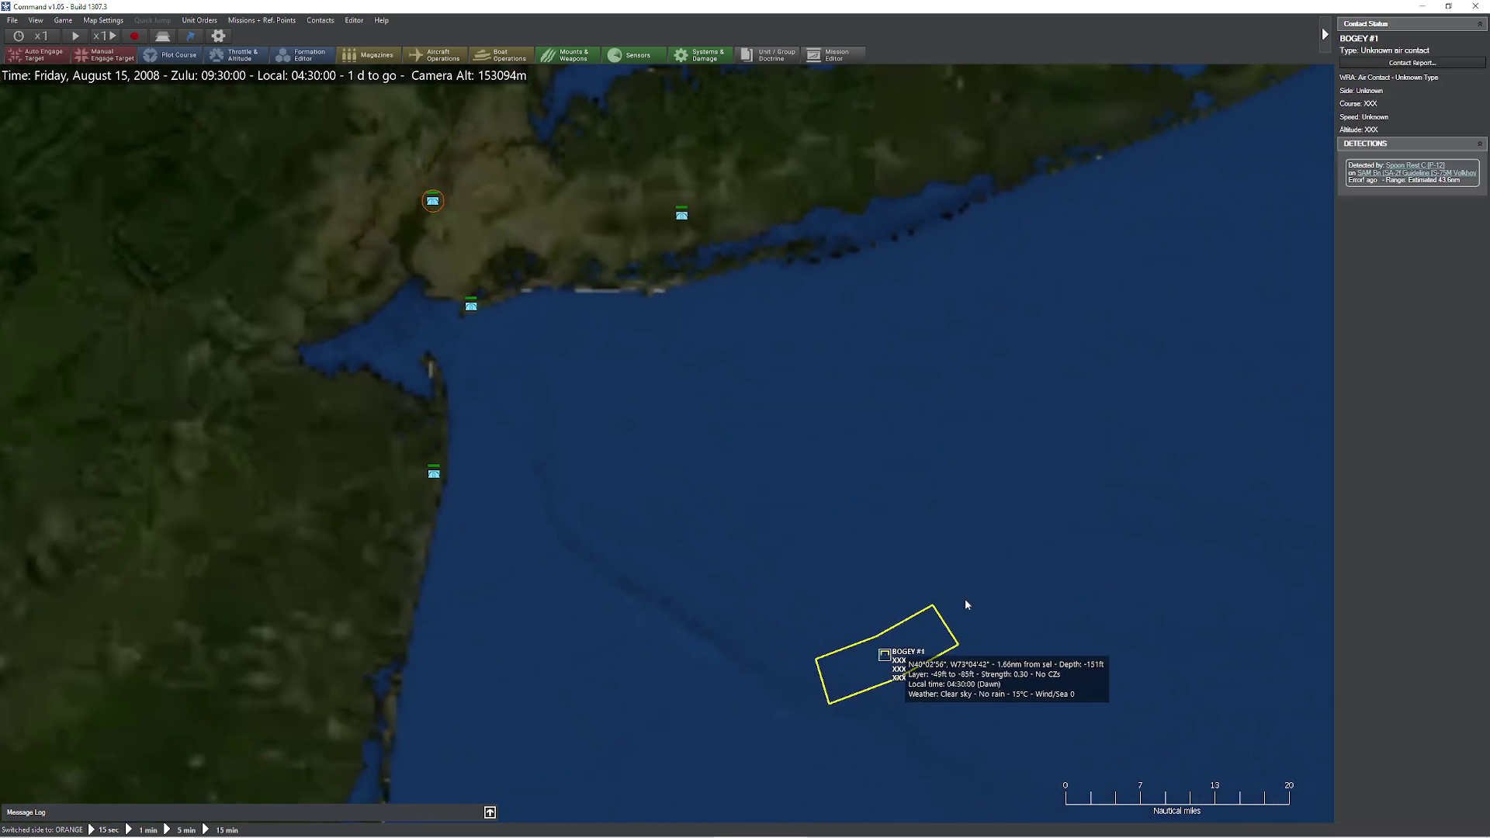
left_click_drag(867, 363, 868, 393)
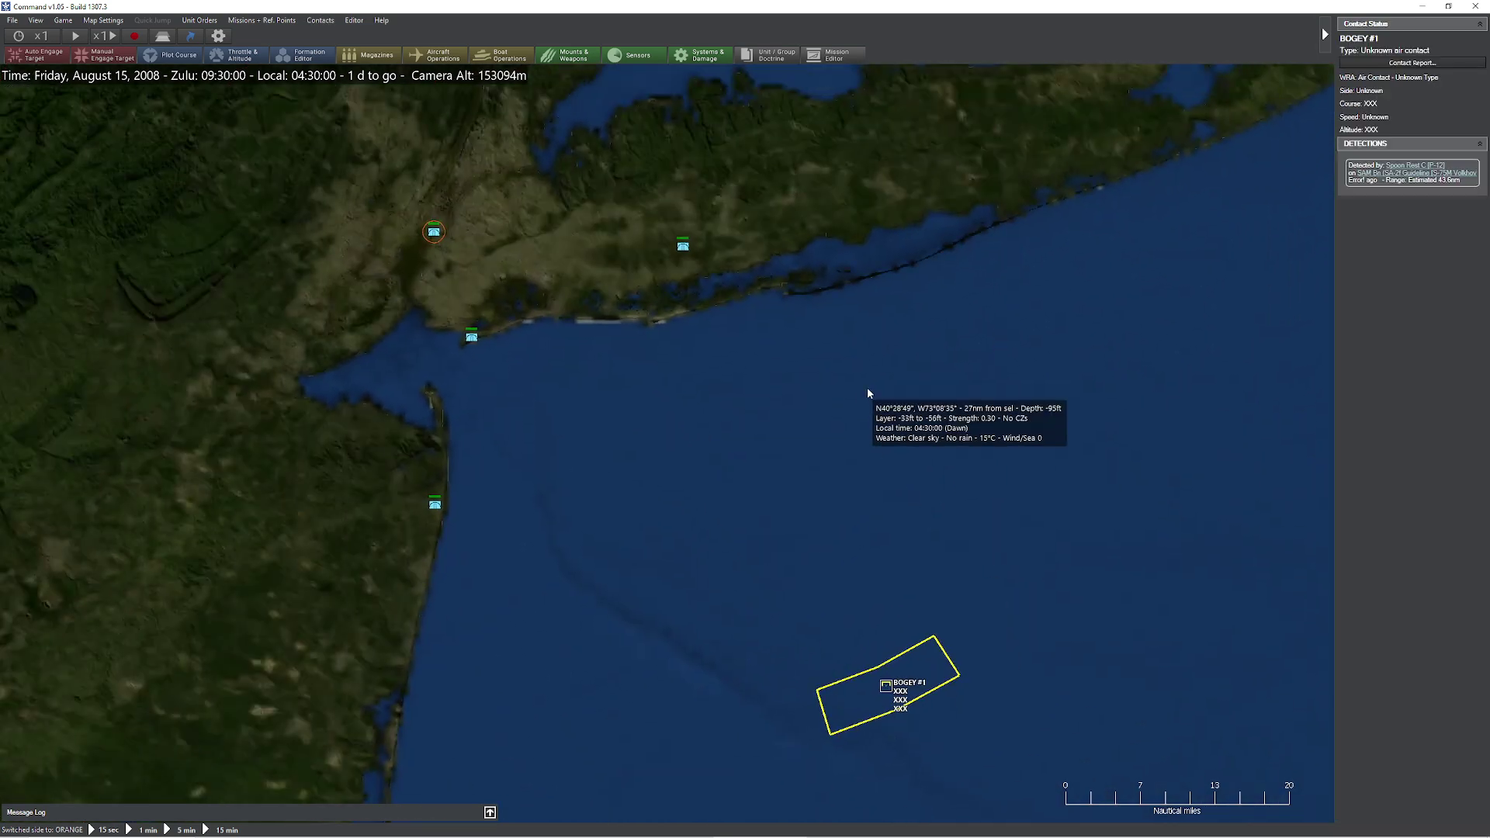
Step: Inspect the coverage of the coastal SA-2f Guideline battalions and the SA-5c Gammon group relative to the offshore contact
left_click(496, 328)
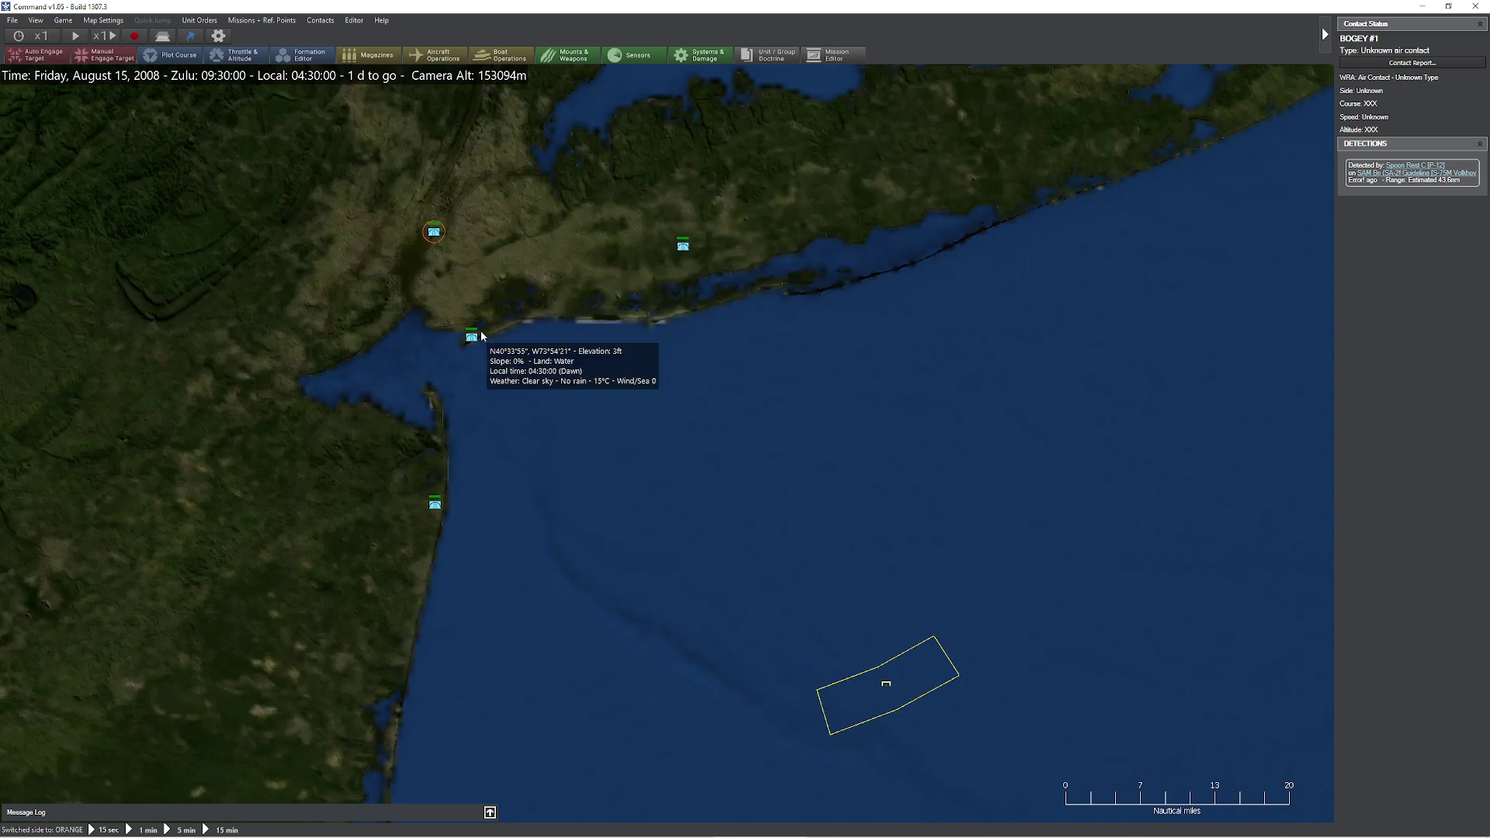
left_click(471, 336)
left_click(436, 508)
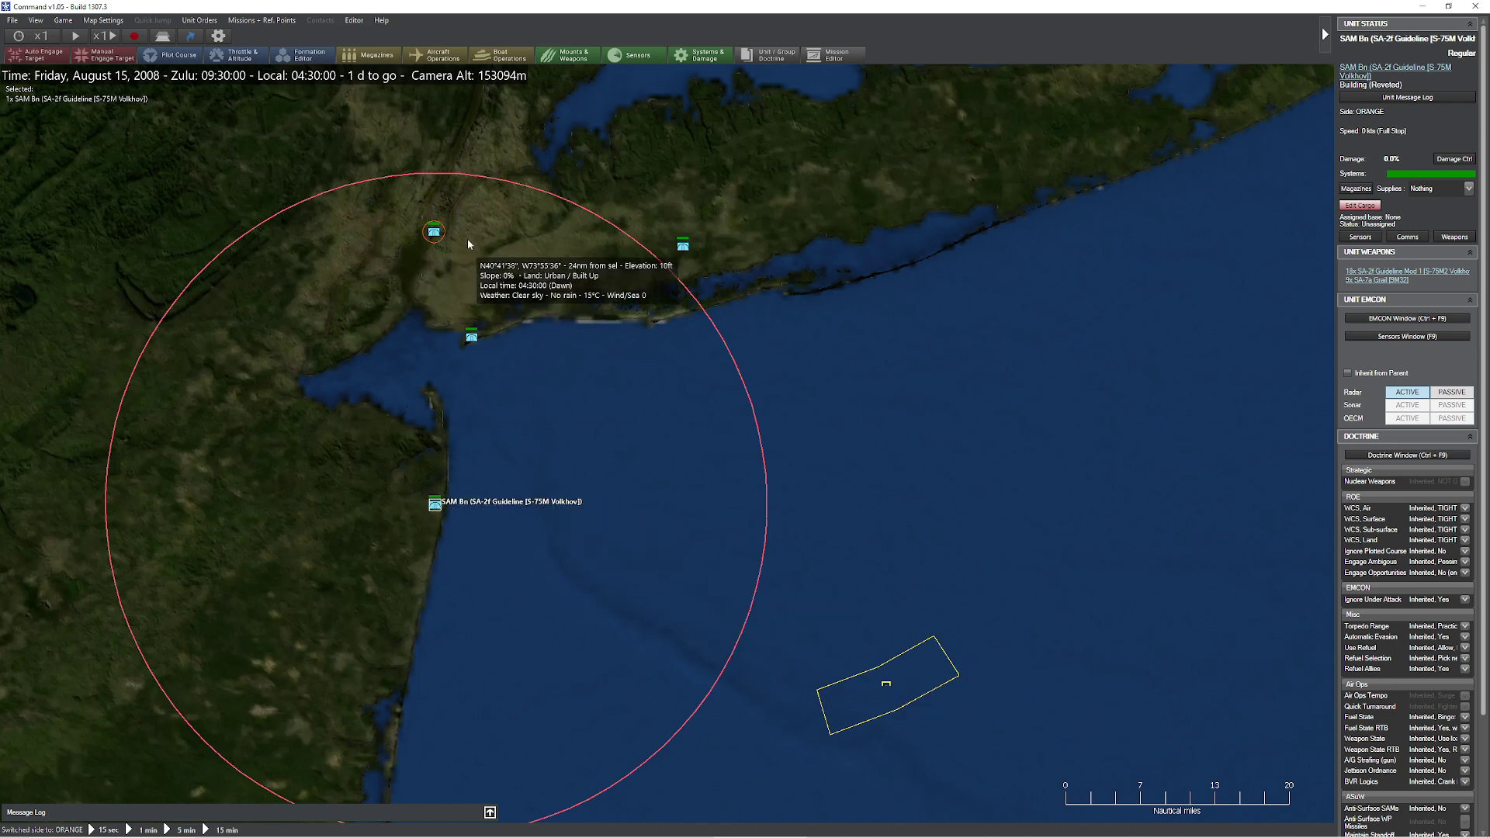
left_click(434, 232)
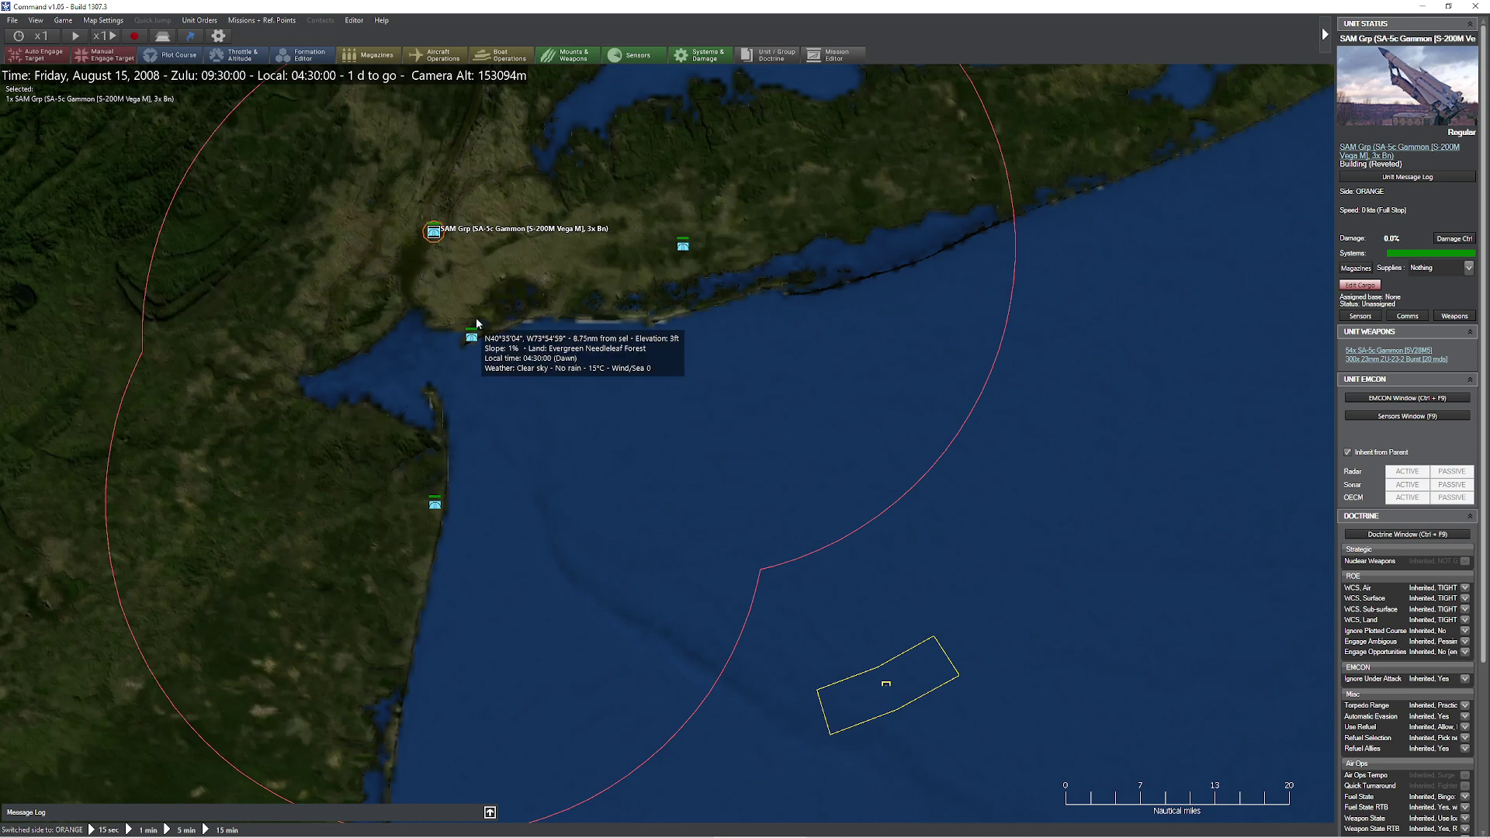
left_click_drag(562, 394, 602, 427)
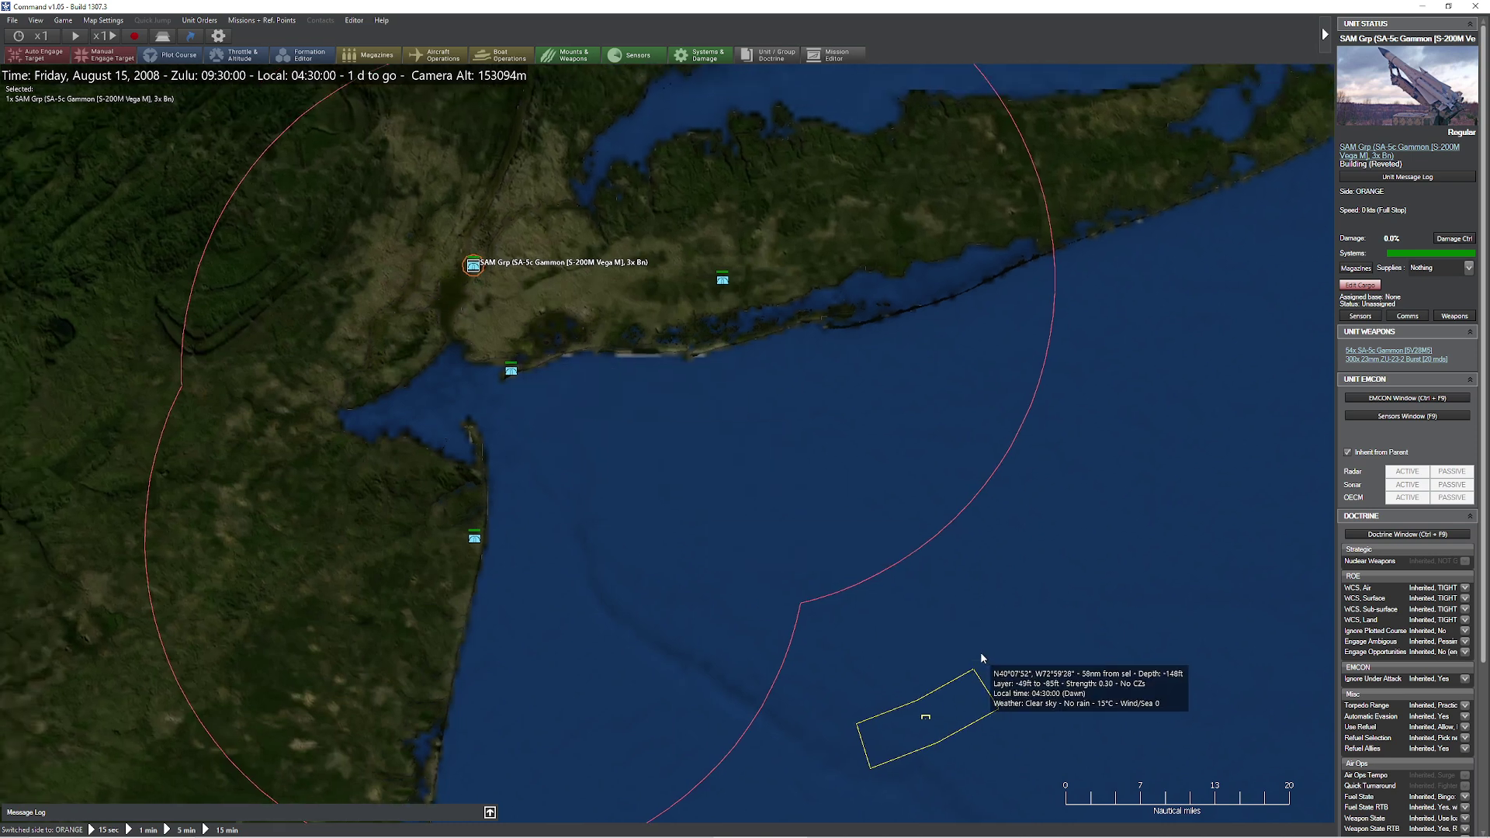
left_click_drag(910, 597, 880, 556)
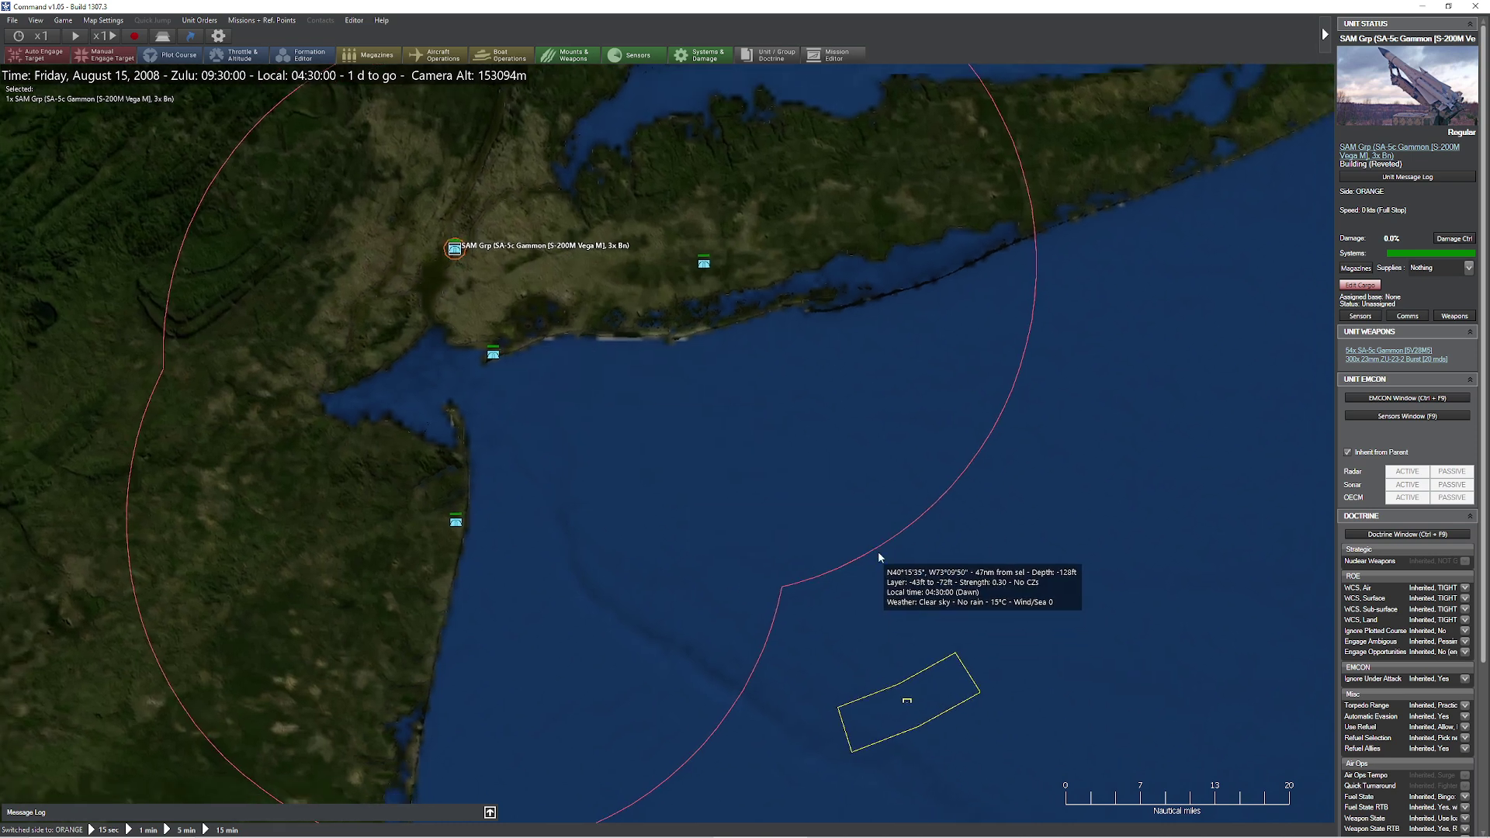
left_click_drag(844, 374, 873, 400)
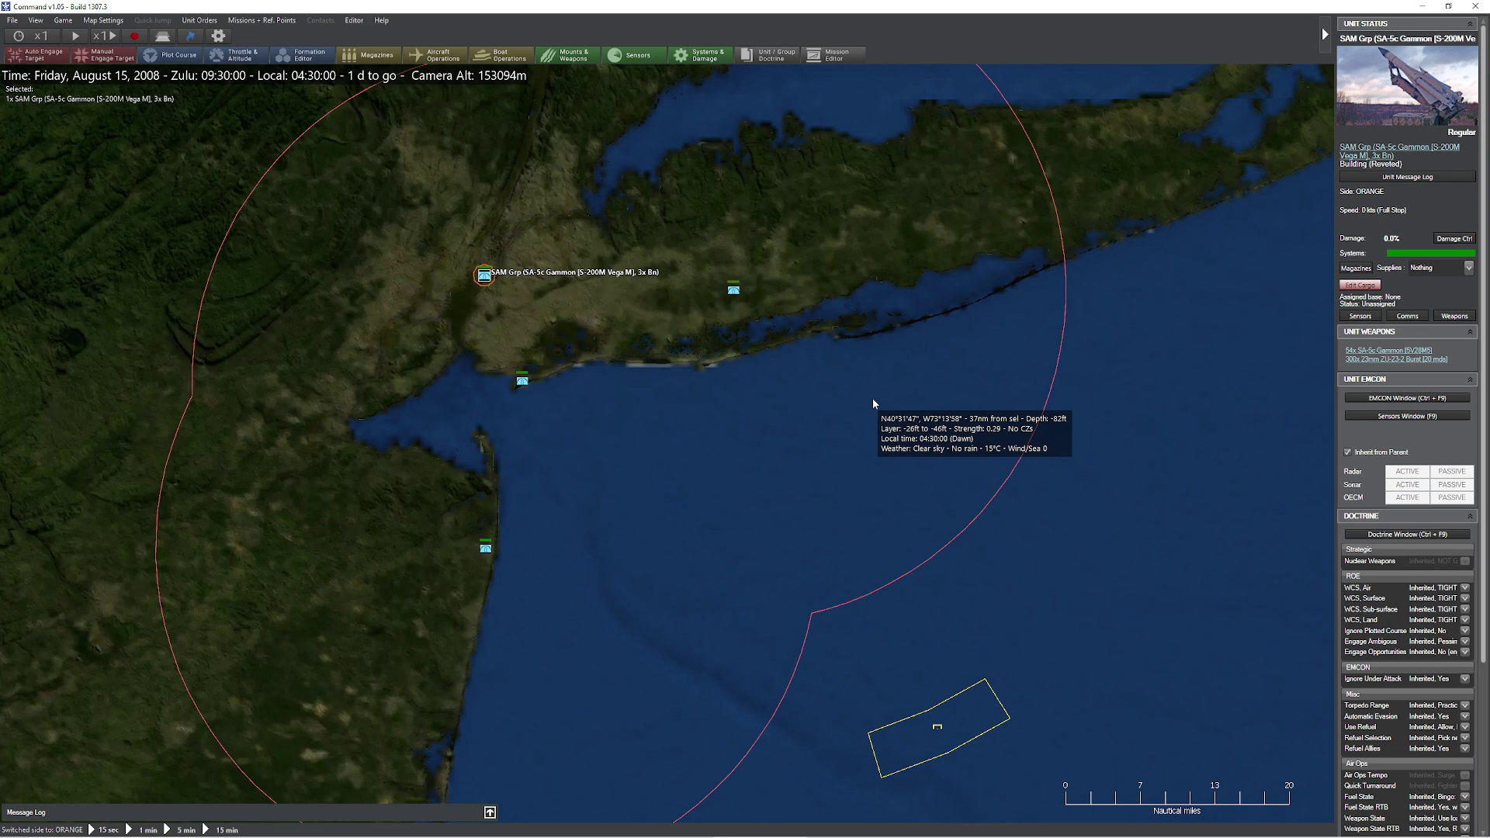
Step: Examine the scenario editing and group orders available for the southernmost SA-2f Guideline battalion
left_click(486, 548)
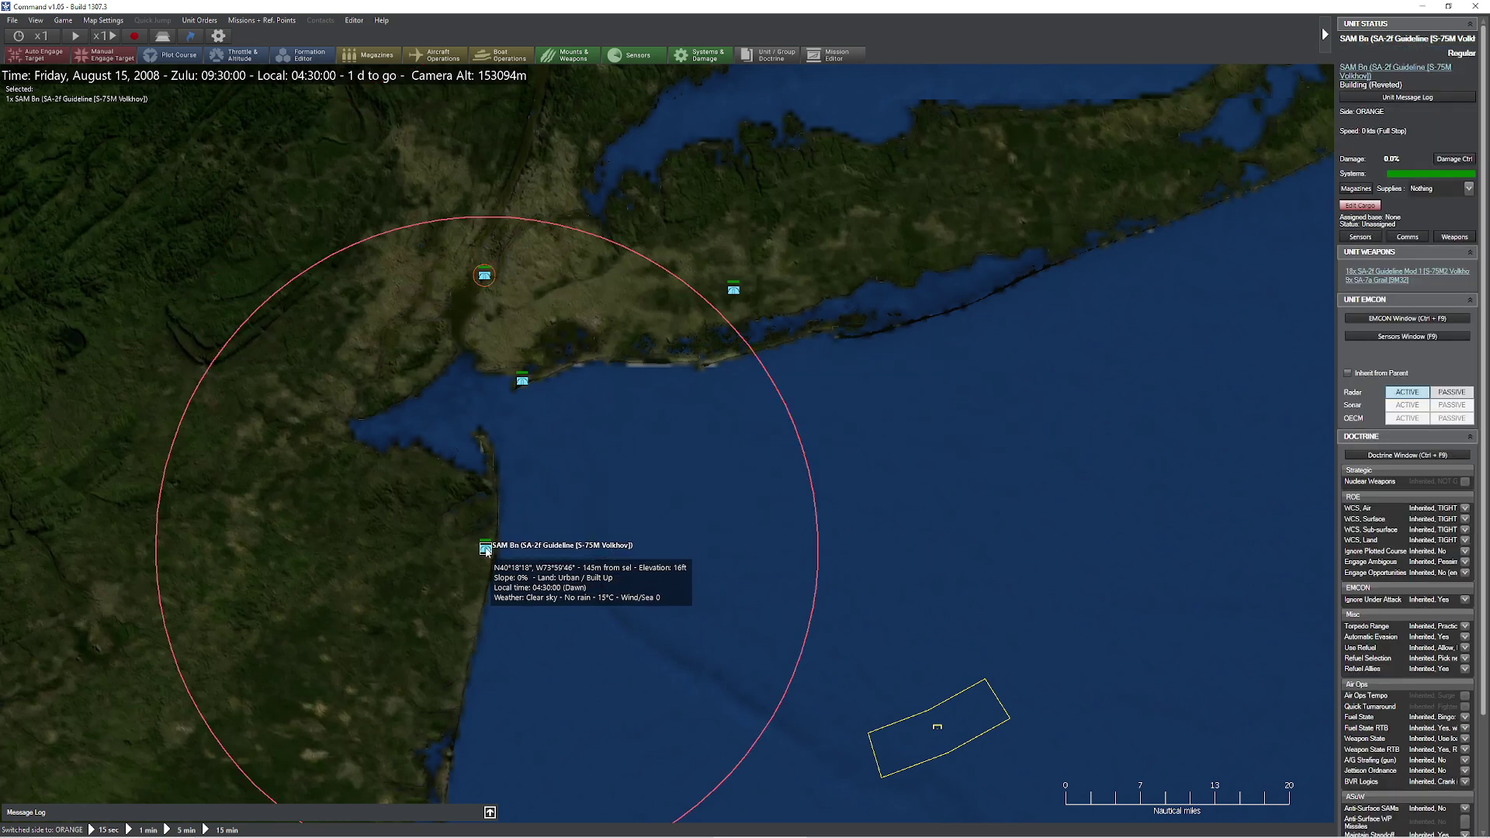
key("alt+u")
mouse_move(281, 366)
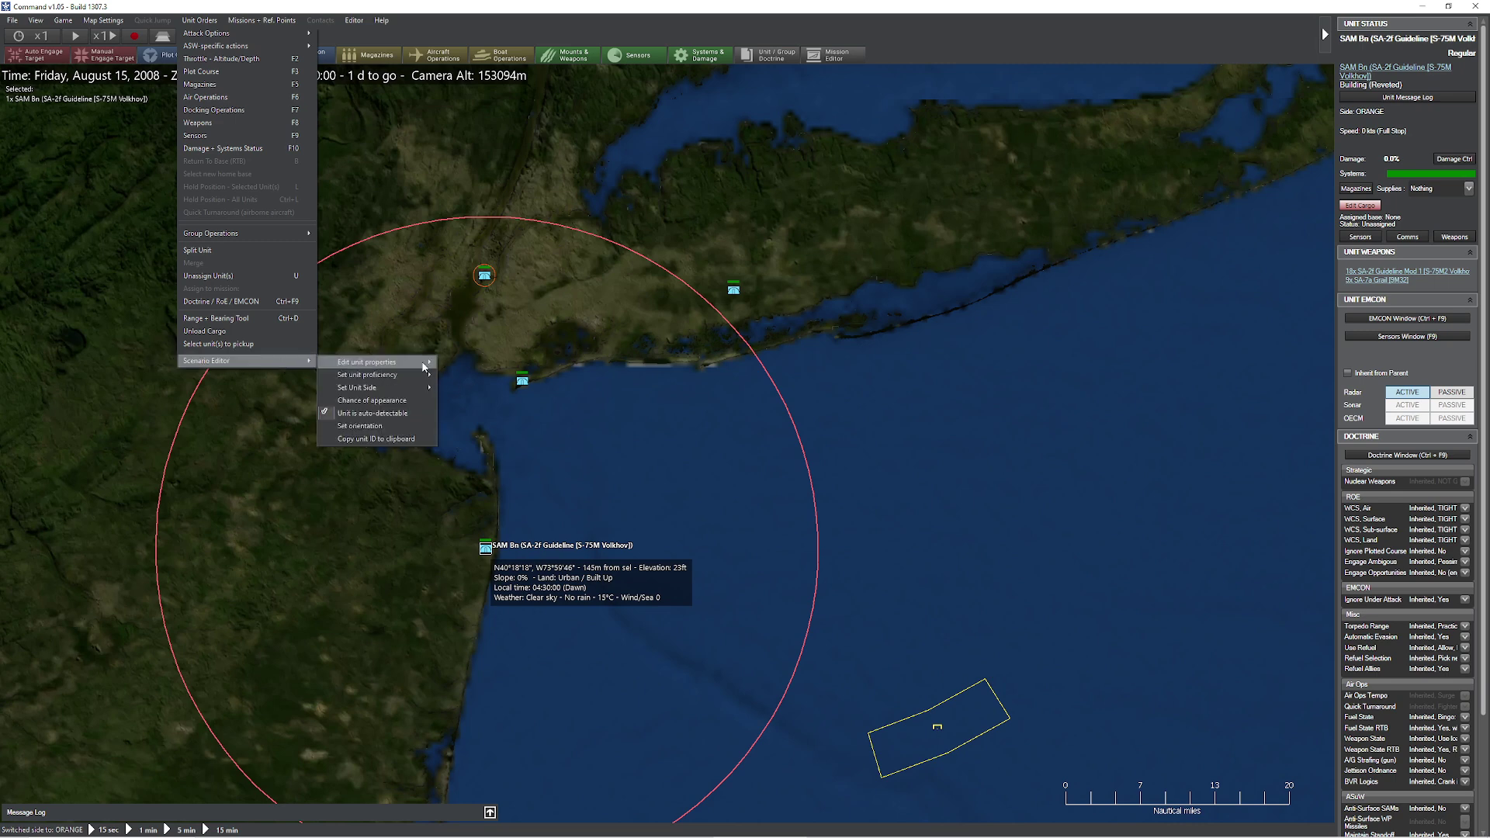
mouse_move(422, 363)
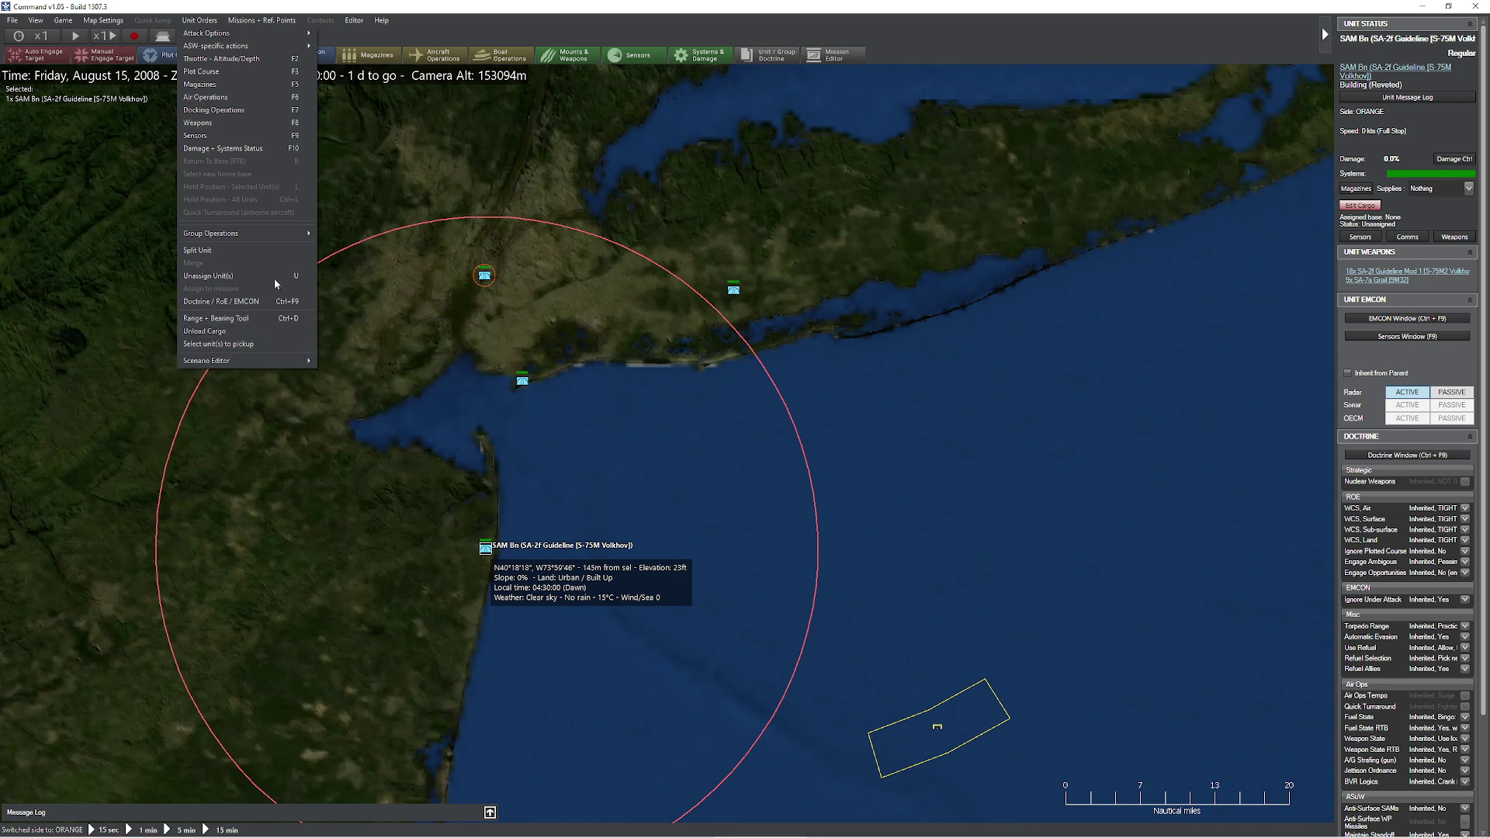
mouse_move(252, 235)
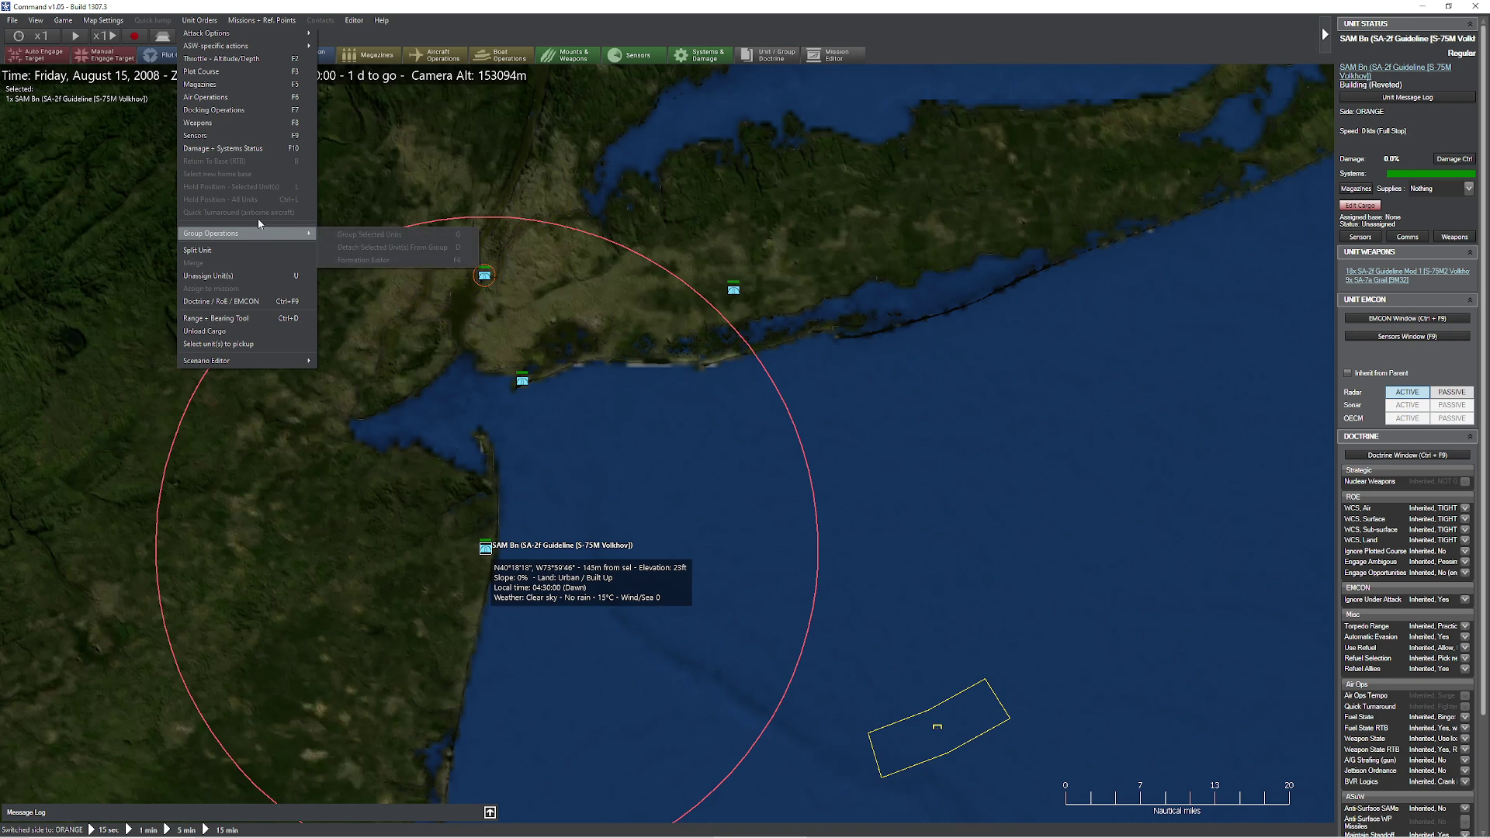
Step: Enable Detailed gun fire-control, Unlimited magazines at air/naval bases and Communications Disruption in the scenario's realism settings
key("ctrl+shift+f")
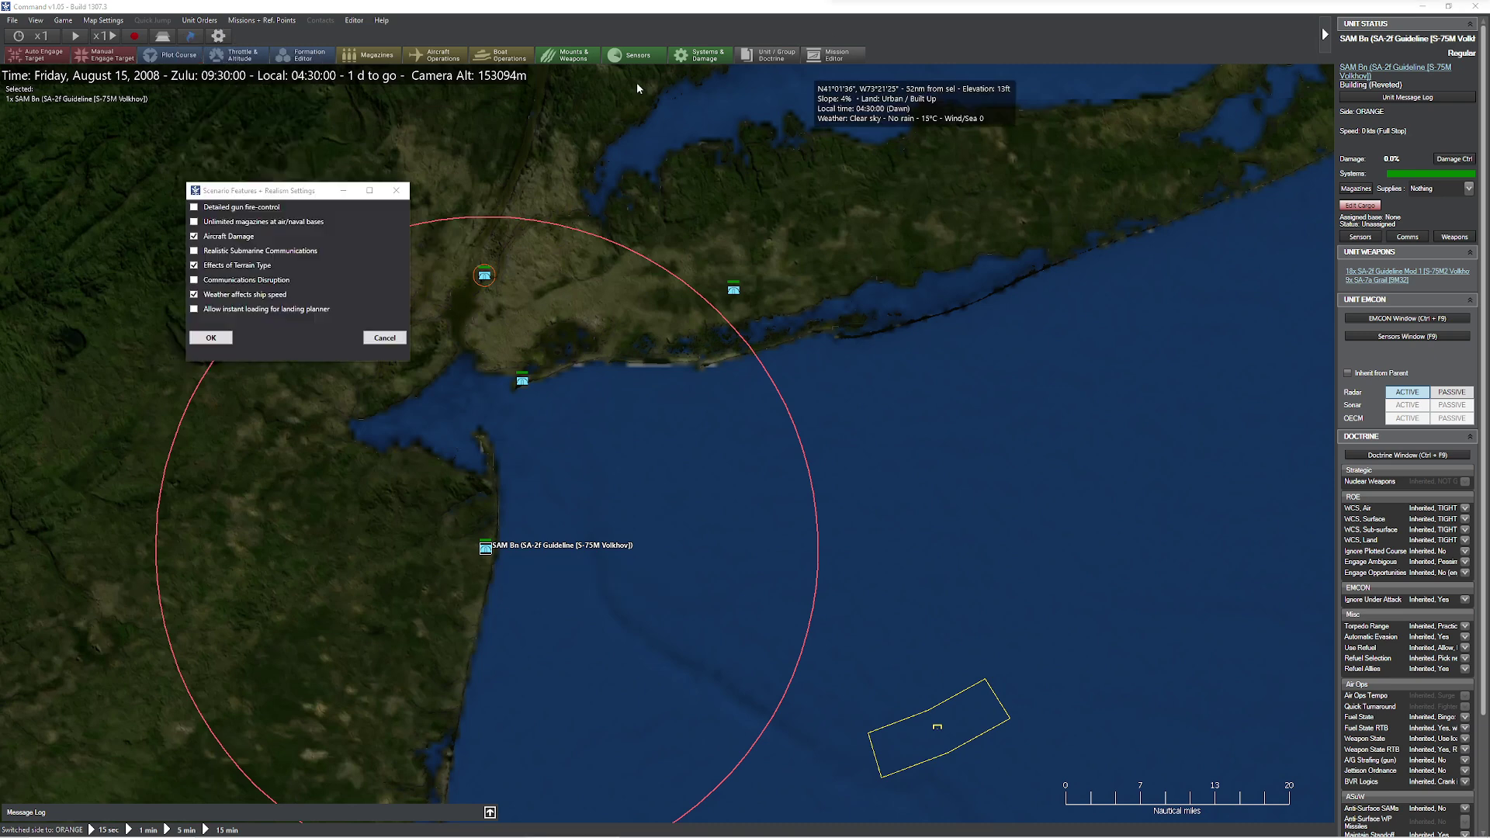
left_click(254, 208)
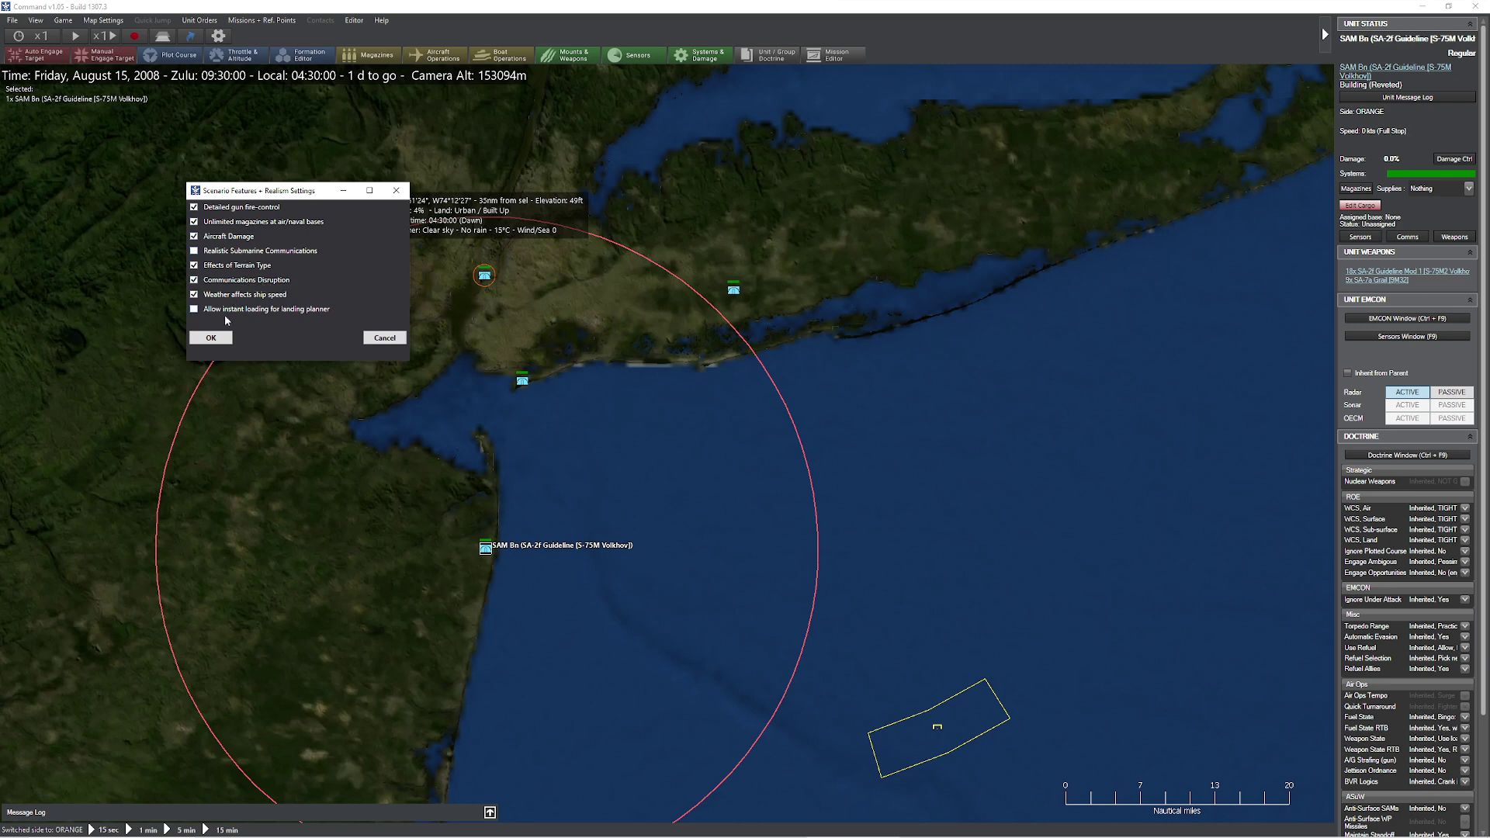
left_click(217, 340)
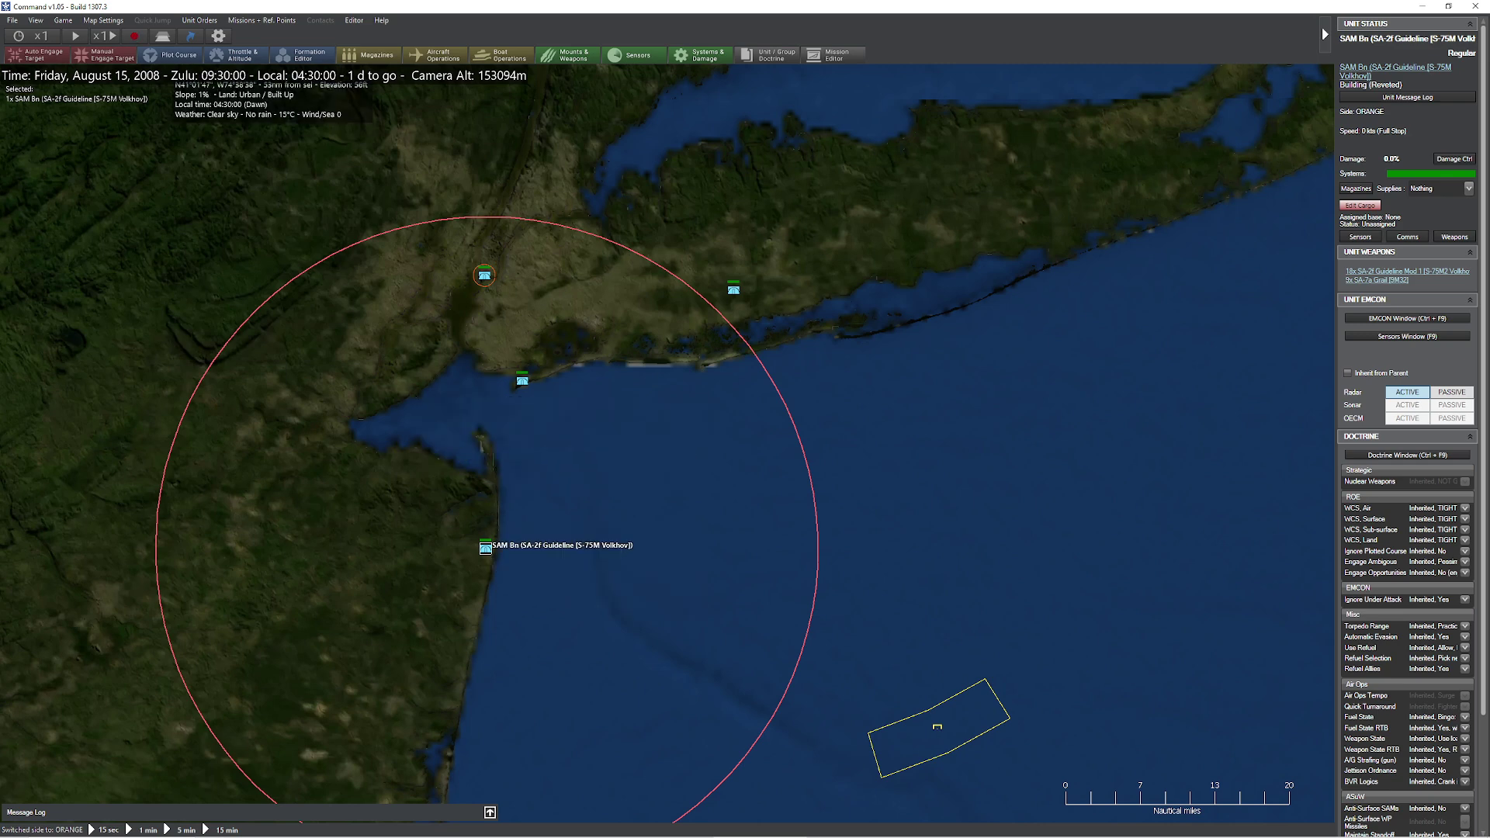
Step: Set the southernmost SA-2f Guideline battalion to be out of comms
right_click(482, 551)
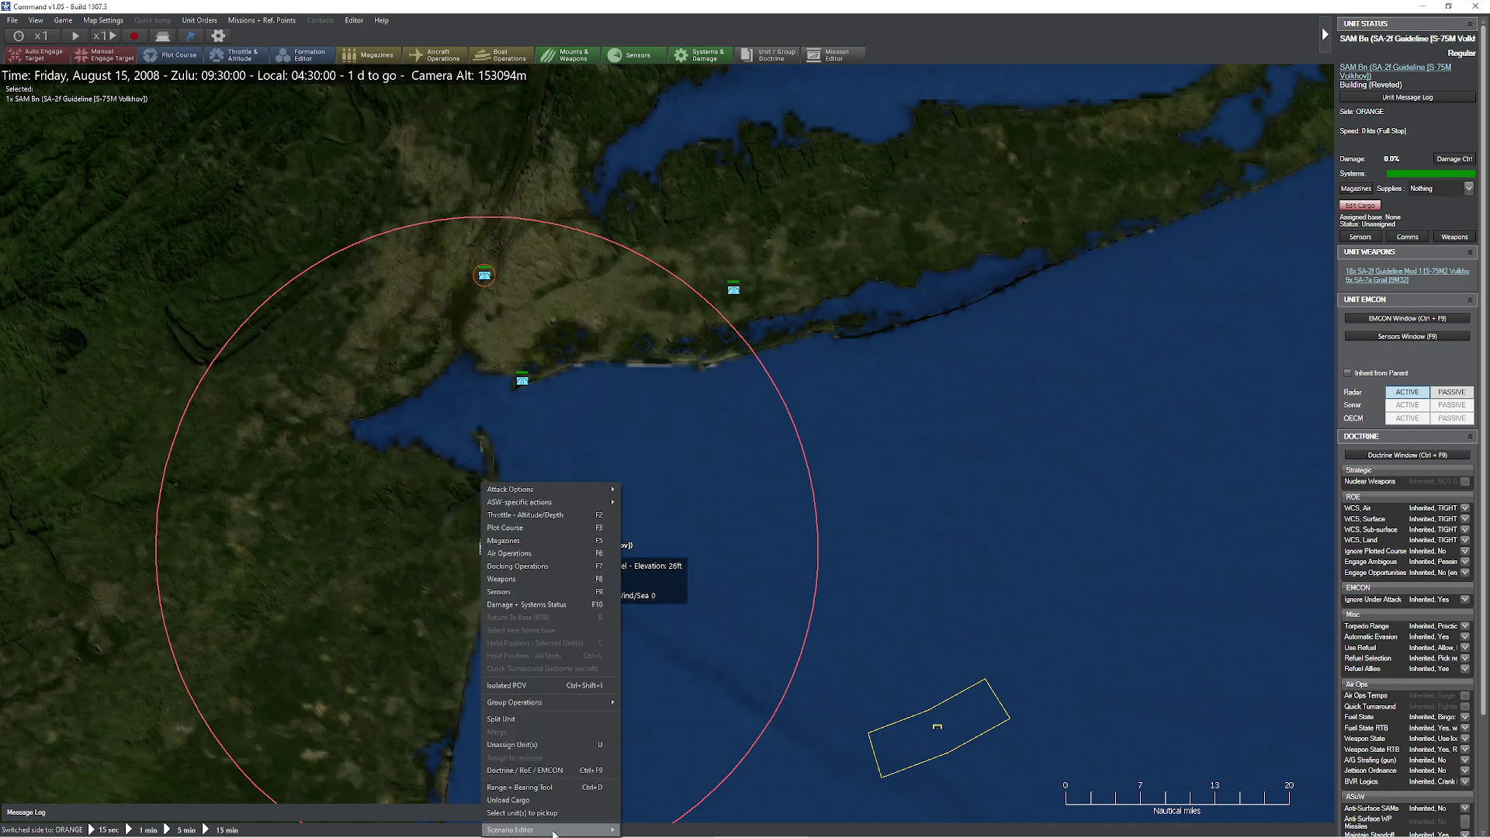
mouse_move(554, 833)
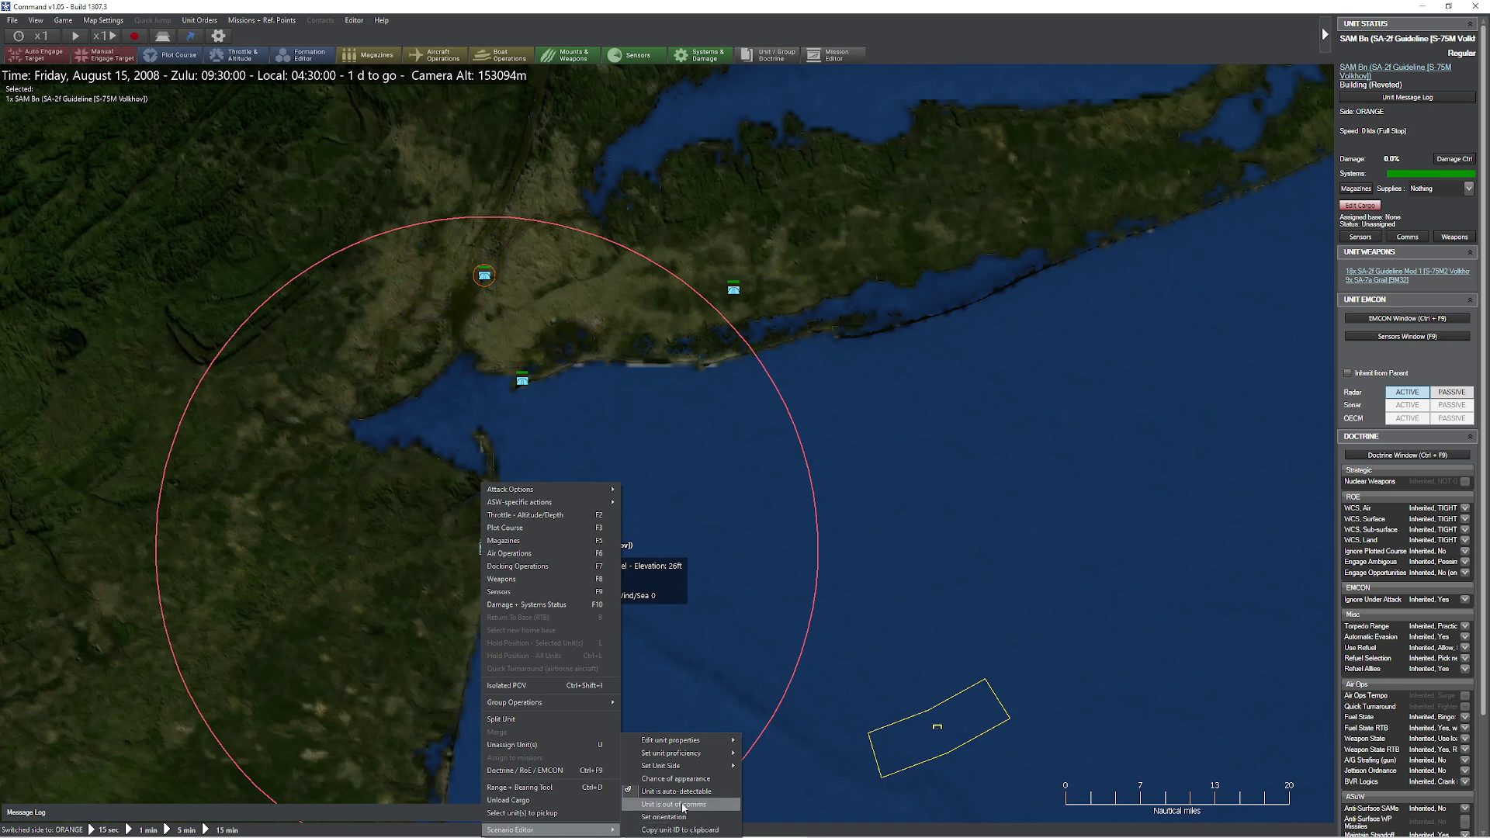
left_click(683, 807)
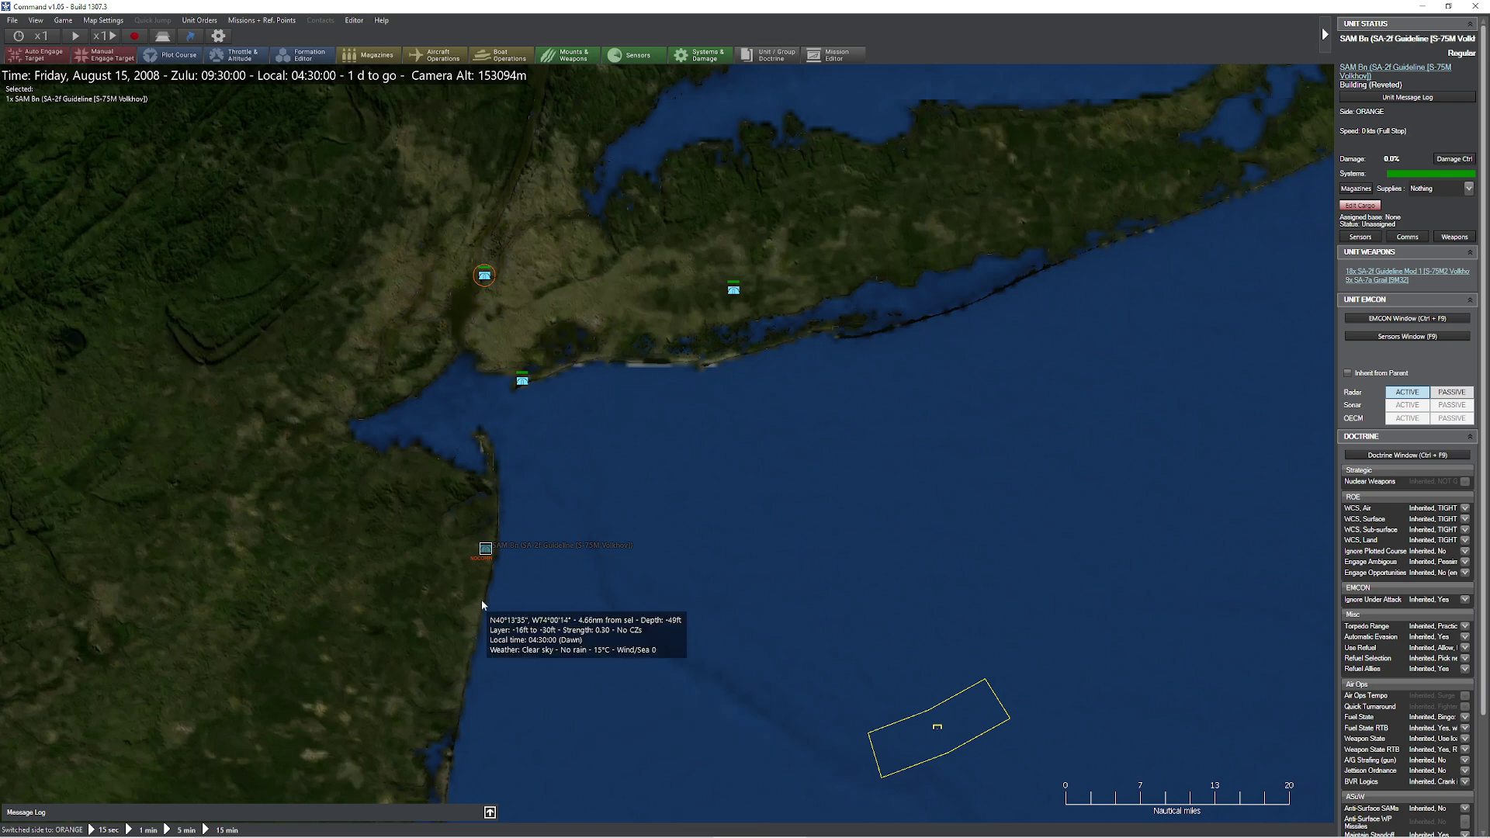
Step: Review the orders available for the out-of-comms SA-2f battalion and switch to its isolated POV
right_click(484, 552)
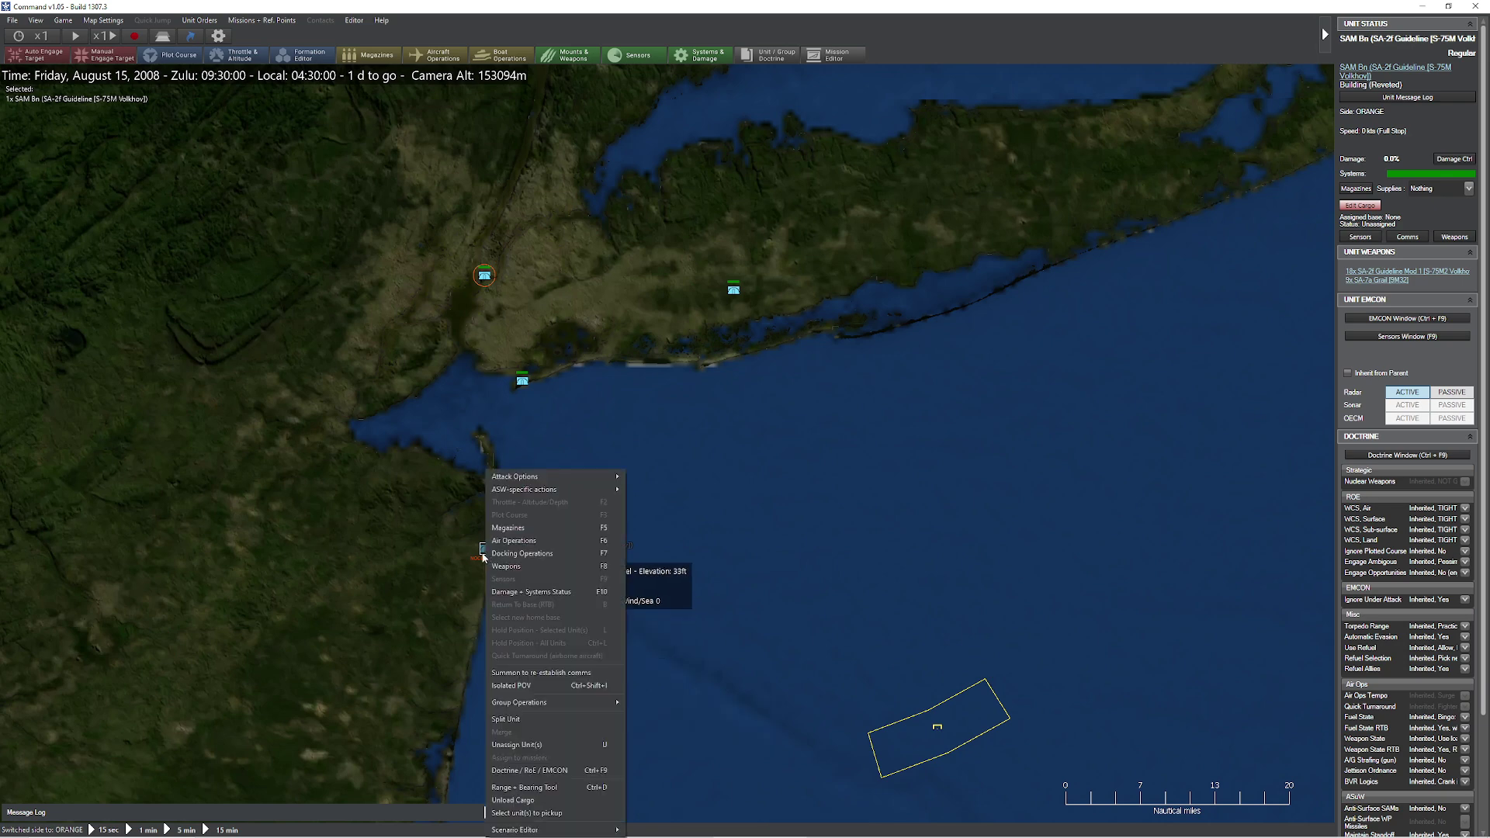
key("Escape")
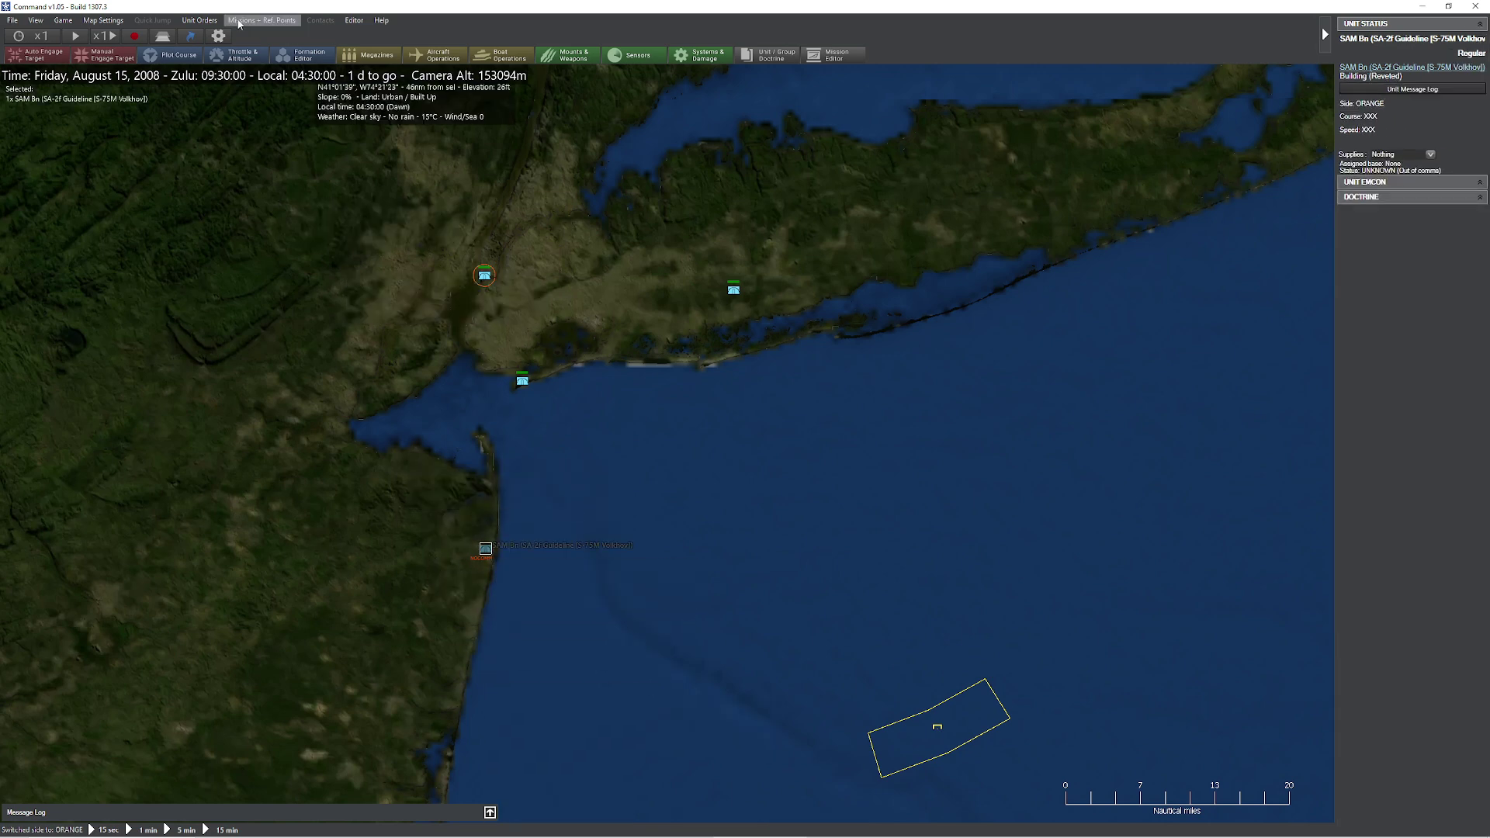
left_click(239, 23)
mouse_move(218, 20)
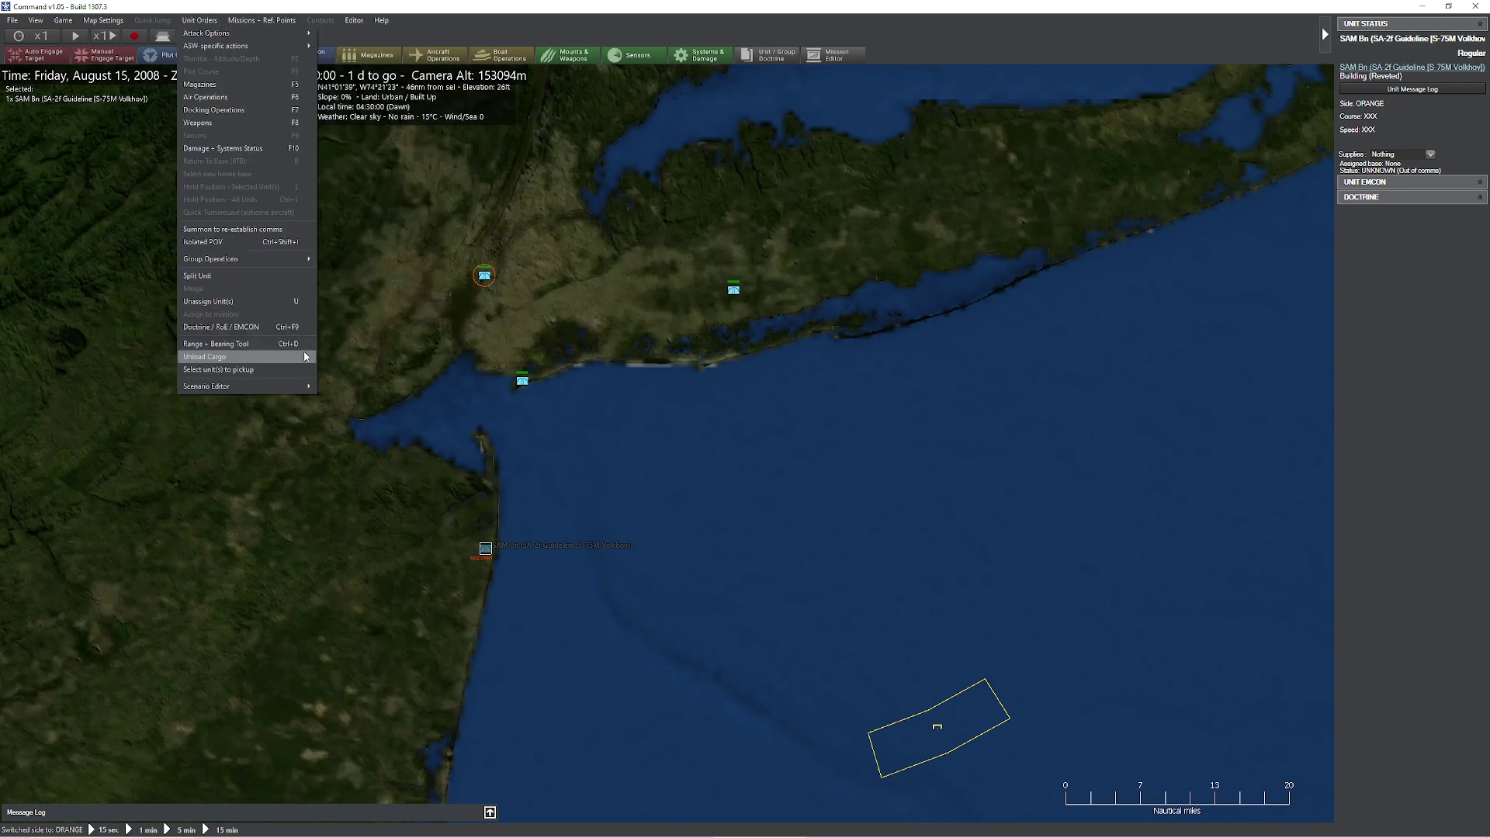
mouse_move(300, 390)
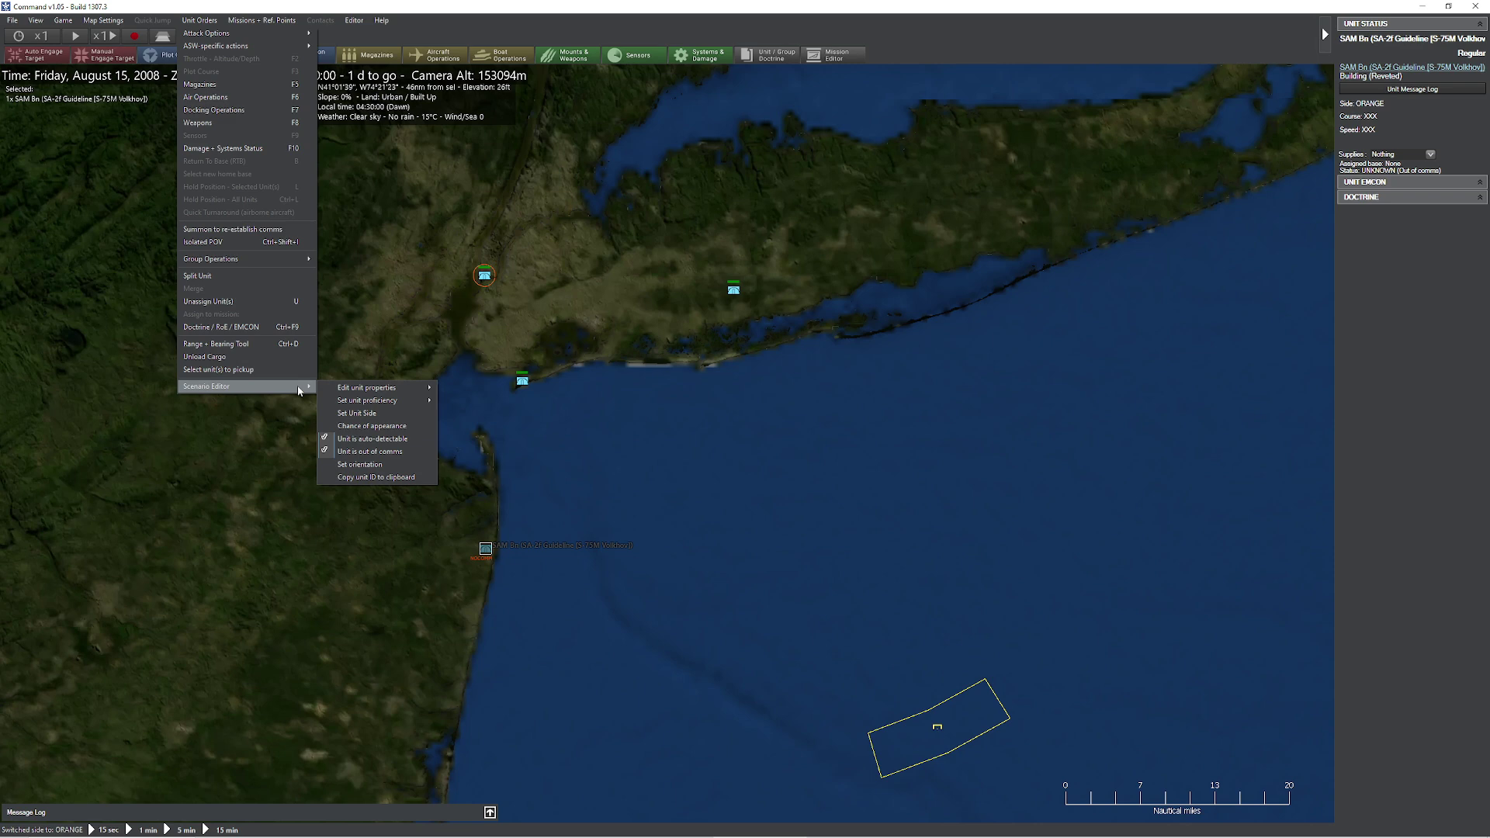
left_click(287, 247)
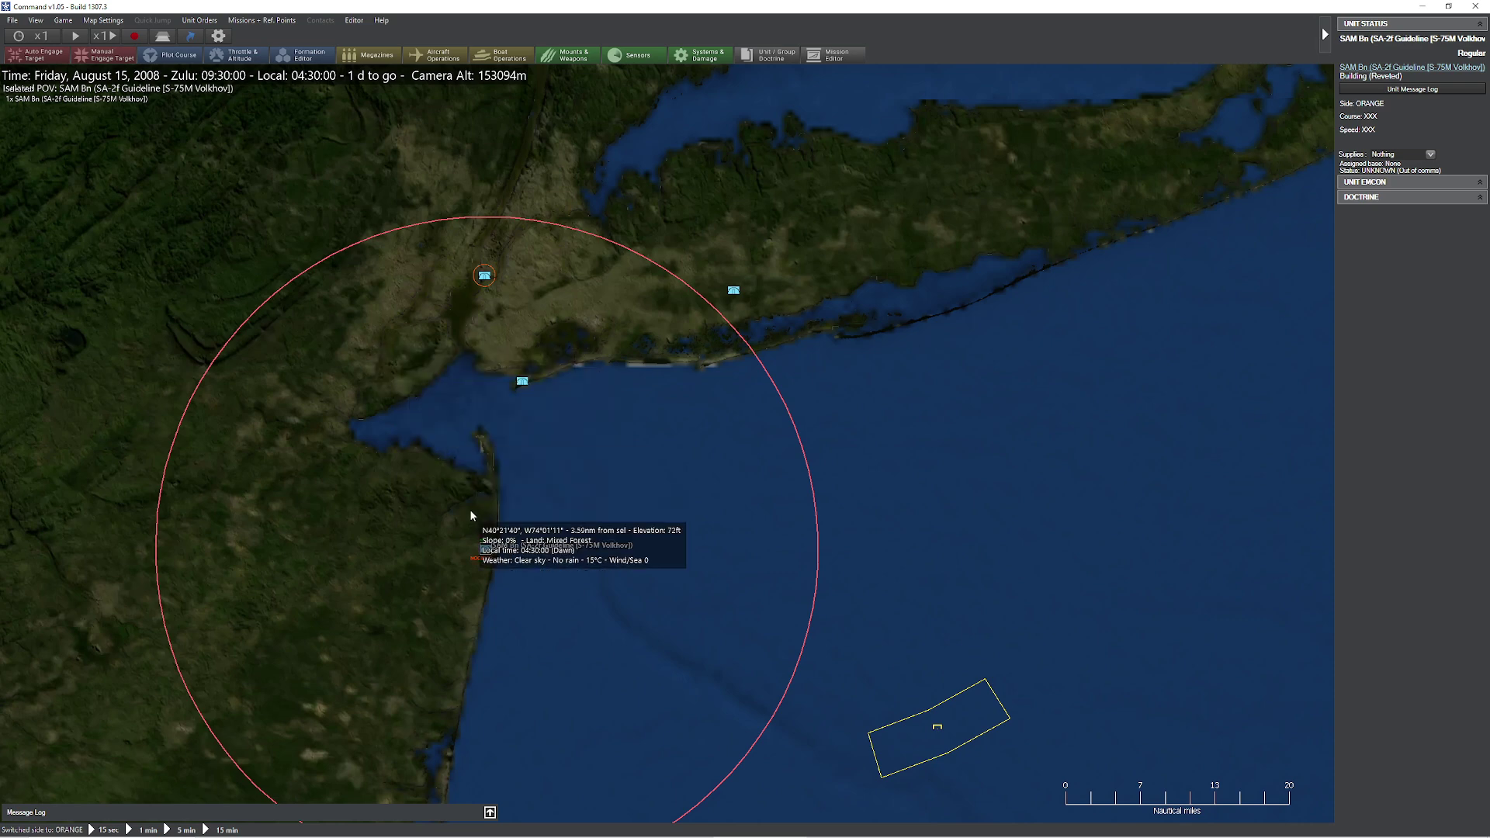
Step: Clear the out-of-comms setting on the southernmost SA-2f Guideline battalion
right_click(483, 548)
mouse_move(601, 830)
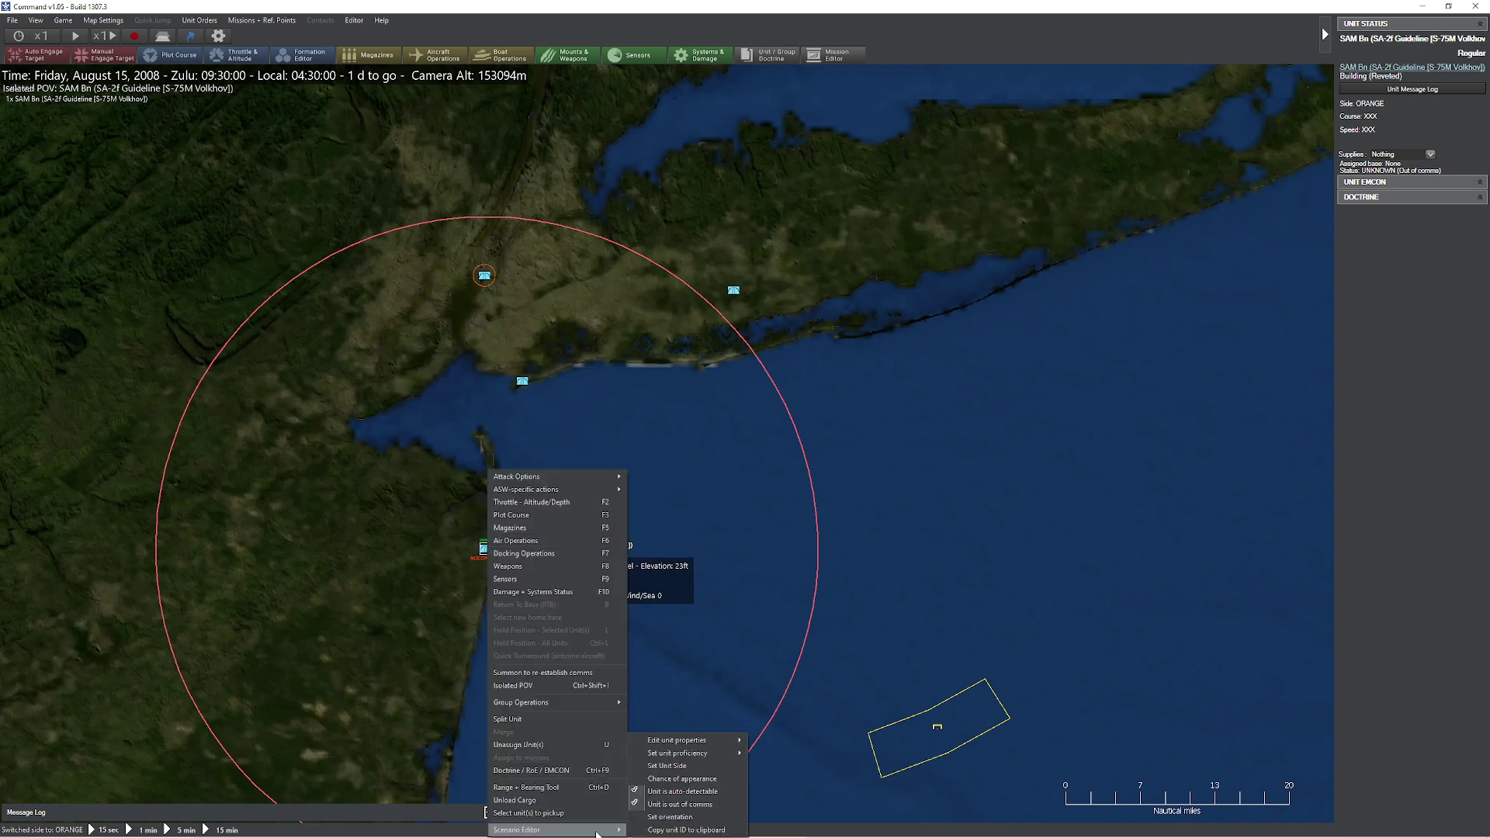
left_click(696, 806)
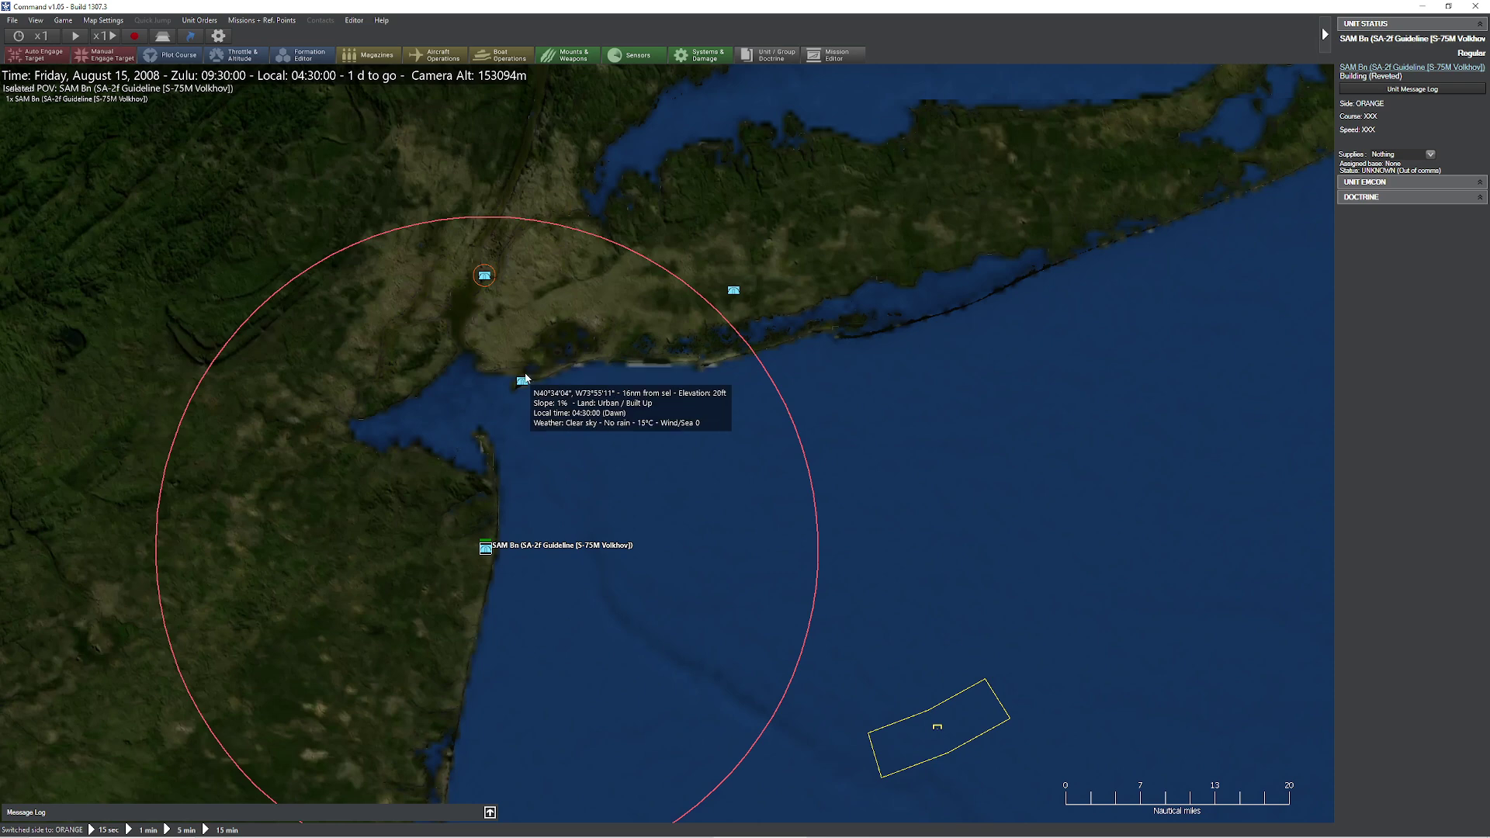
Step: Remove the southernmost SA-2f Guideline battalion on the New Jersey coast from the scenario
left_click(523, 382)
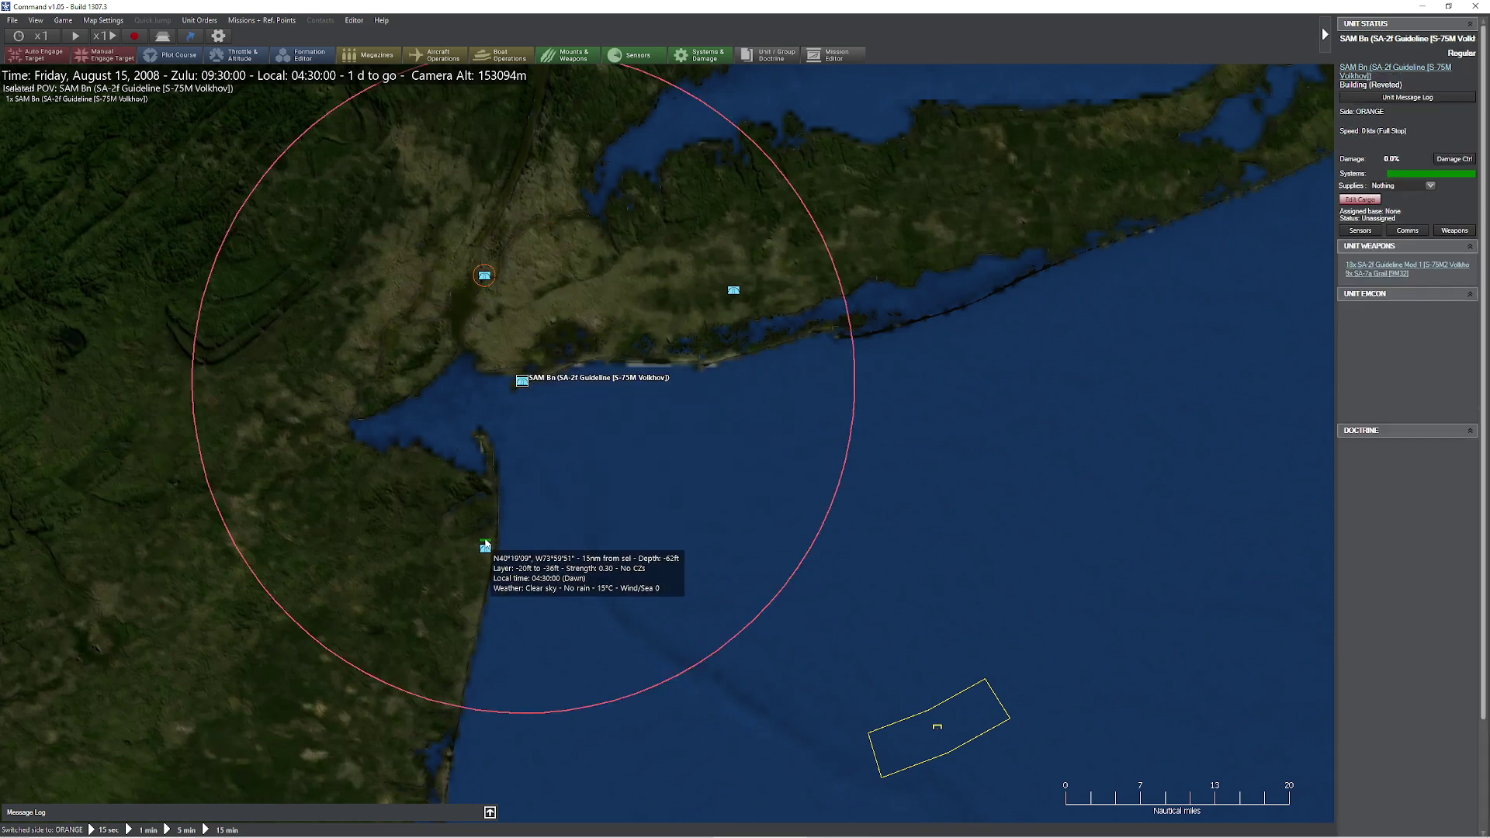
left_click(486, 547)
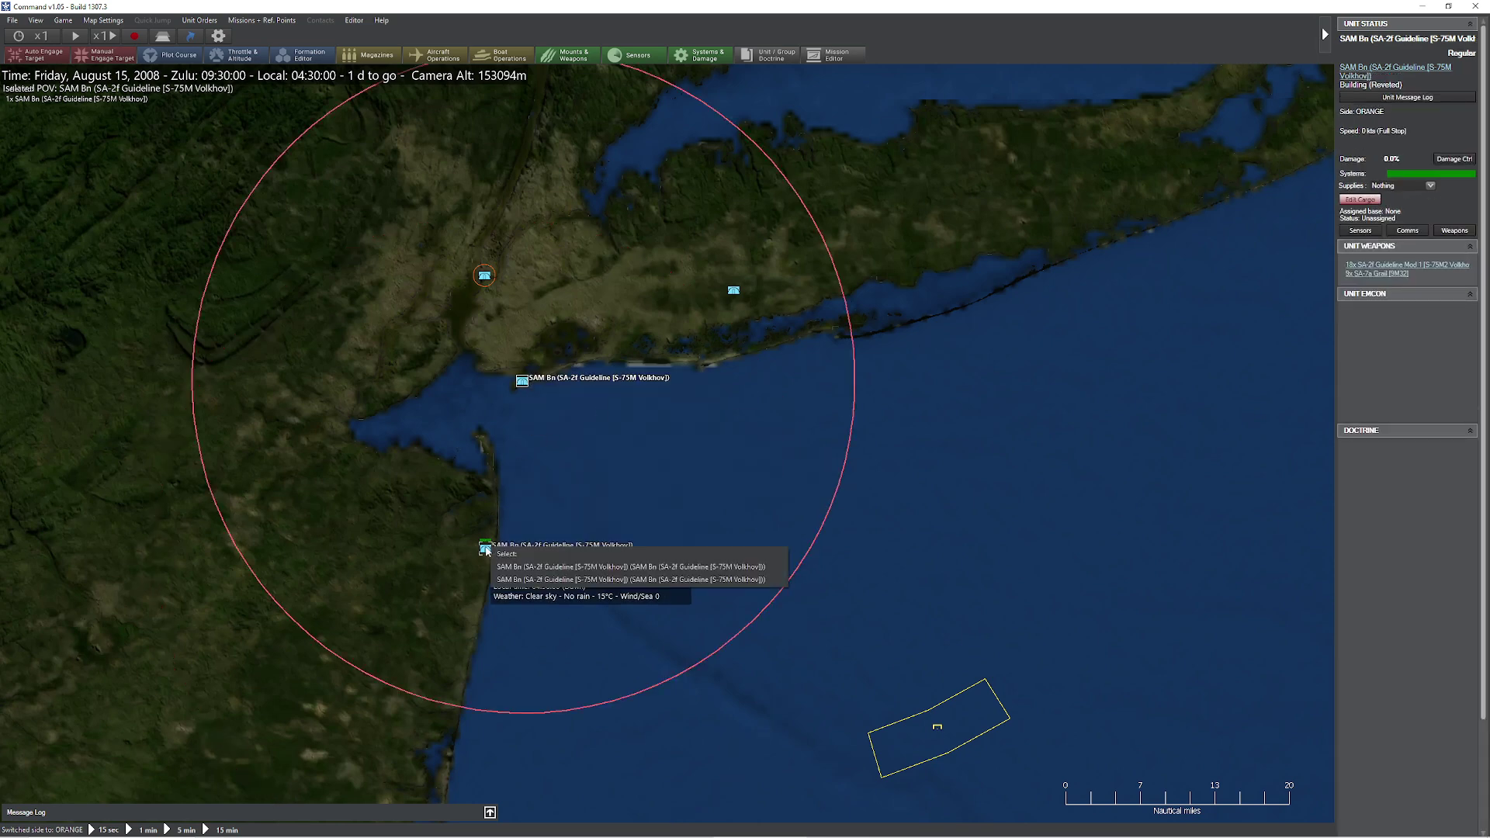
left_click(538, 581)
left_click(486, 548)
left_click(687, 579)
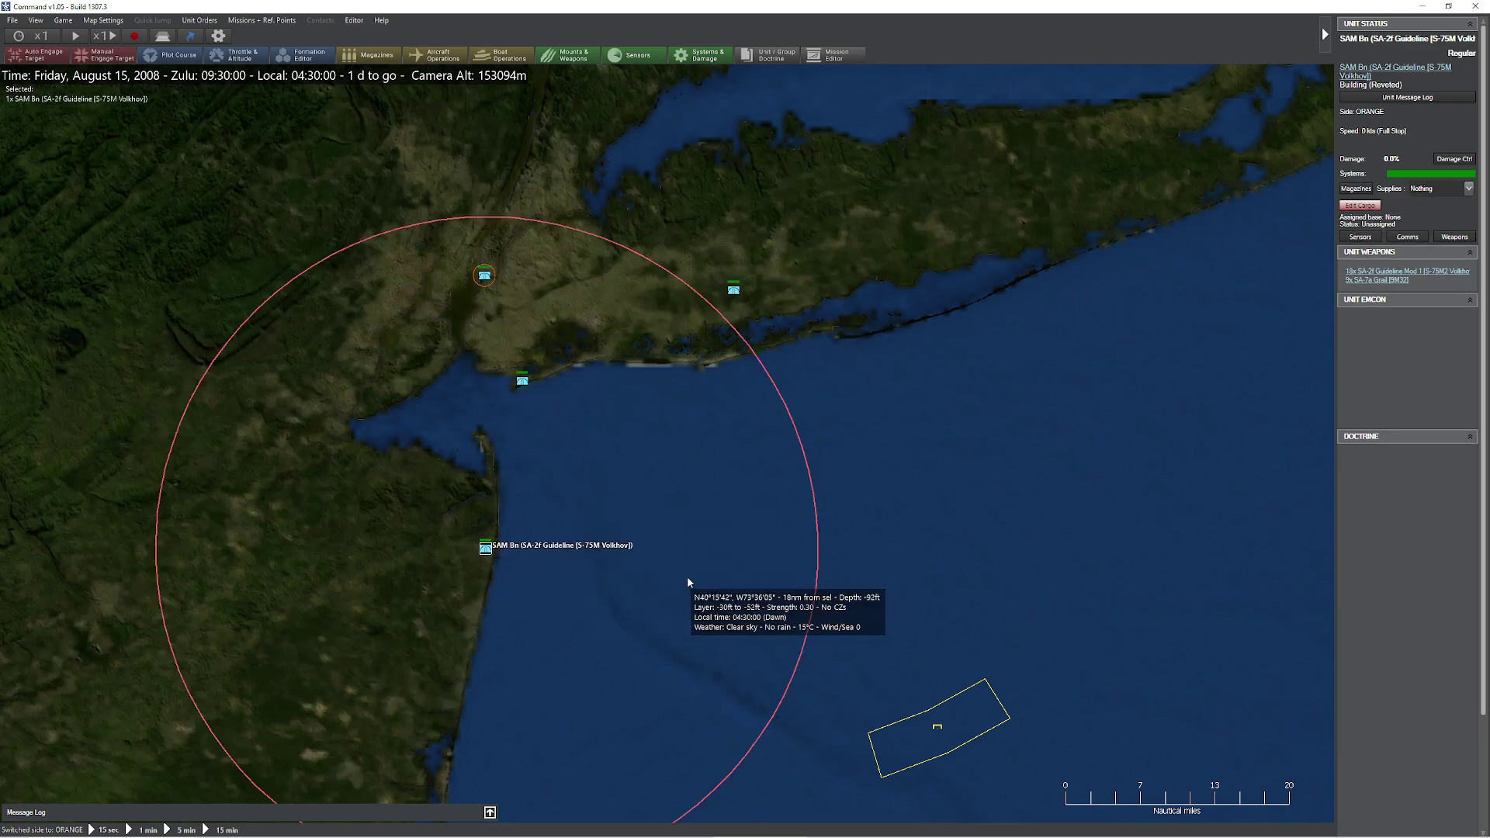
left_click(687, 576)
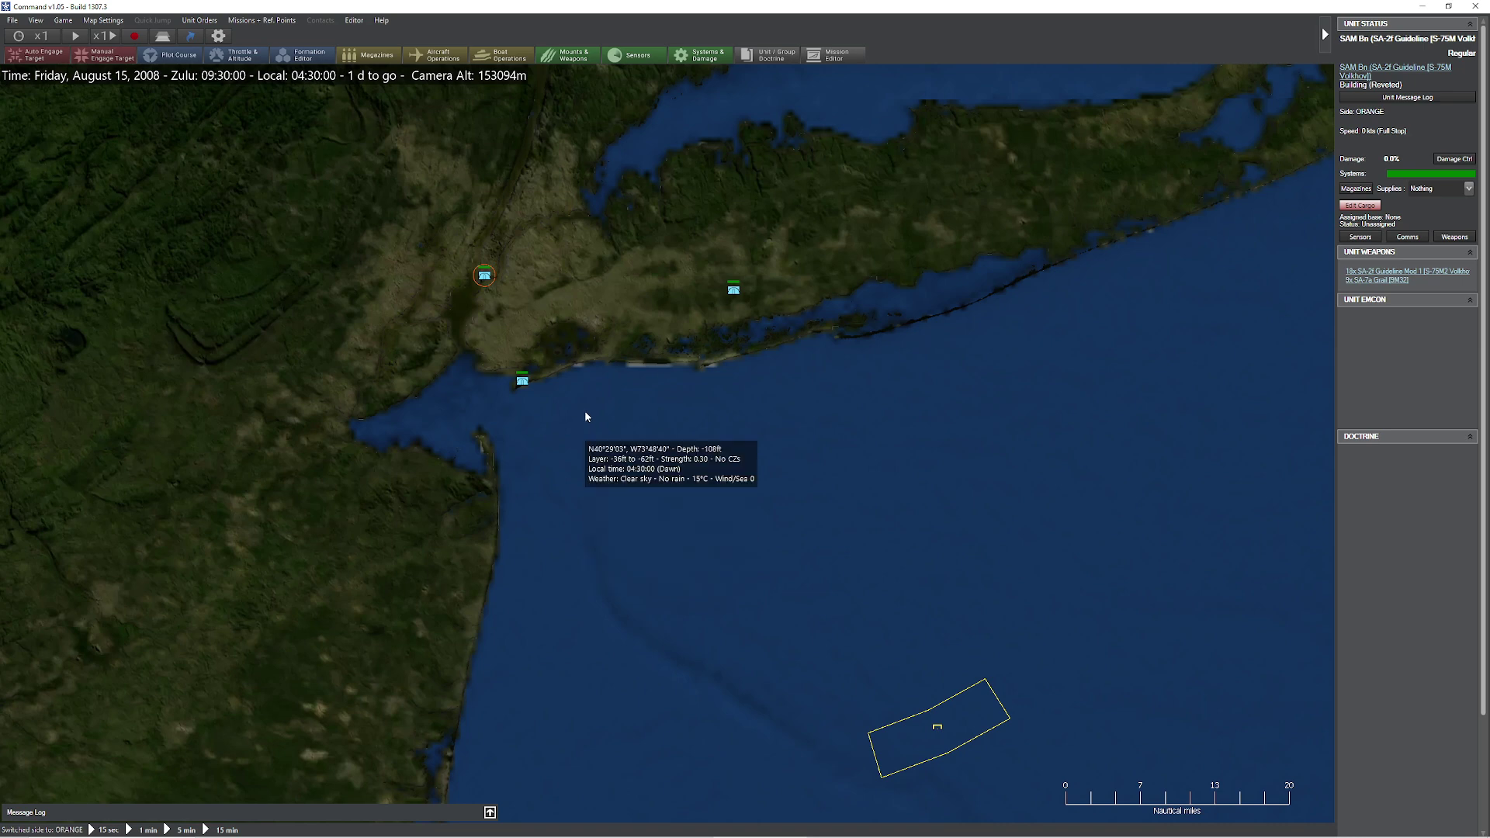
Step: Open the communications and datalinks list of the SA-2f Guideline battalion on the coast near the harbor entrance
left_click(523, 379)
left_click_drag(636, 445, 652, 482)
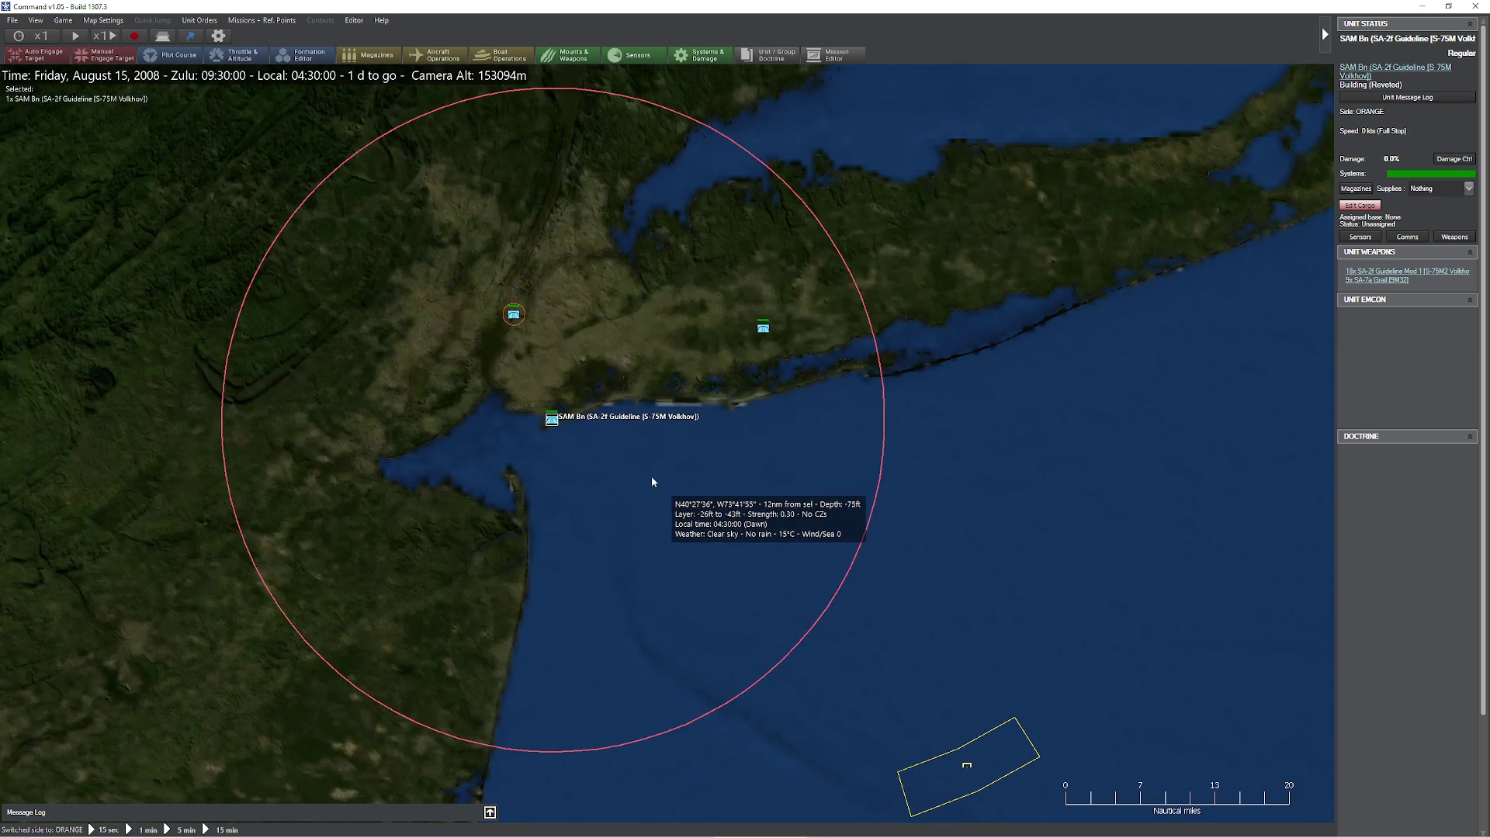
left_click(1339, 302)
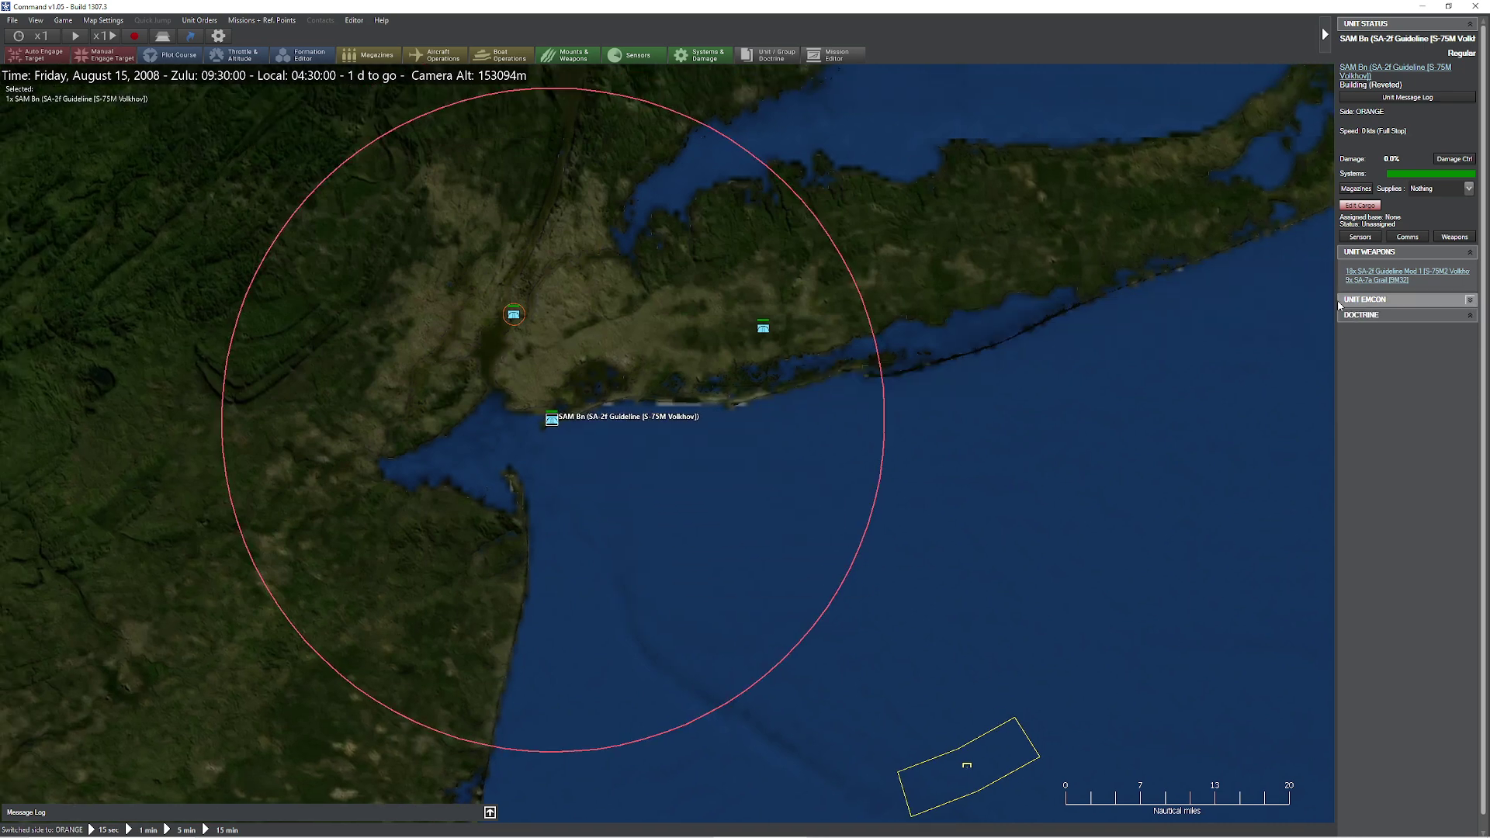
left_click(1417, 239)
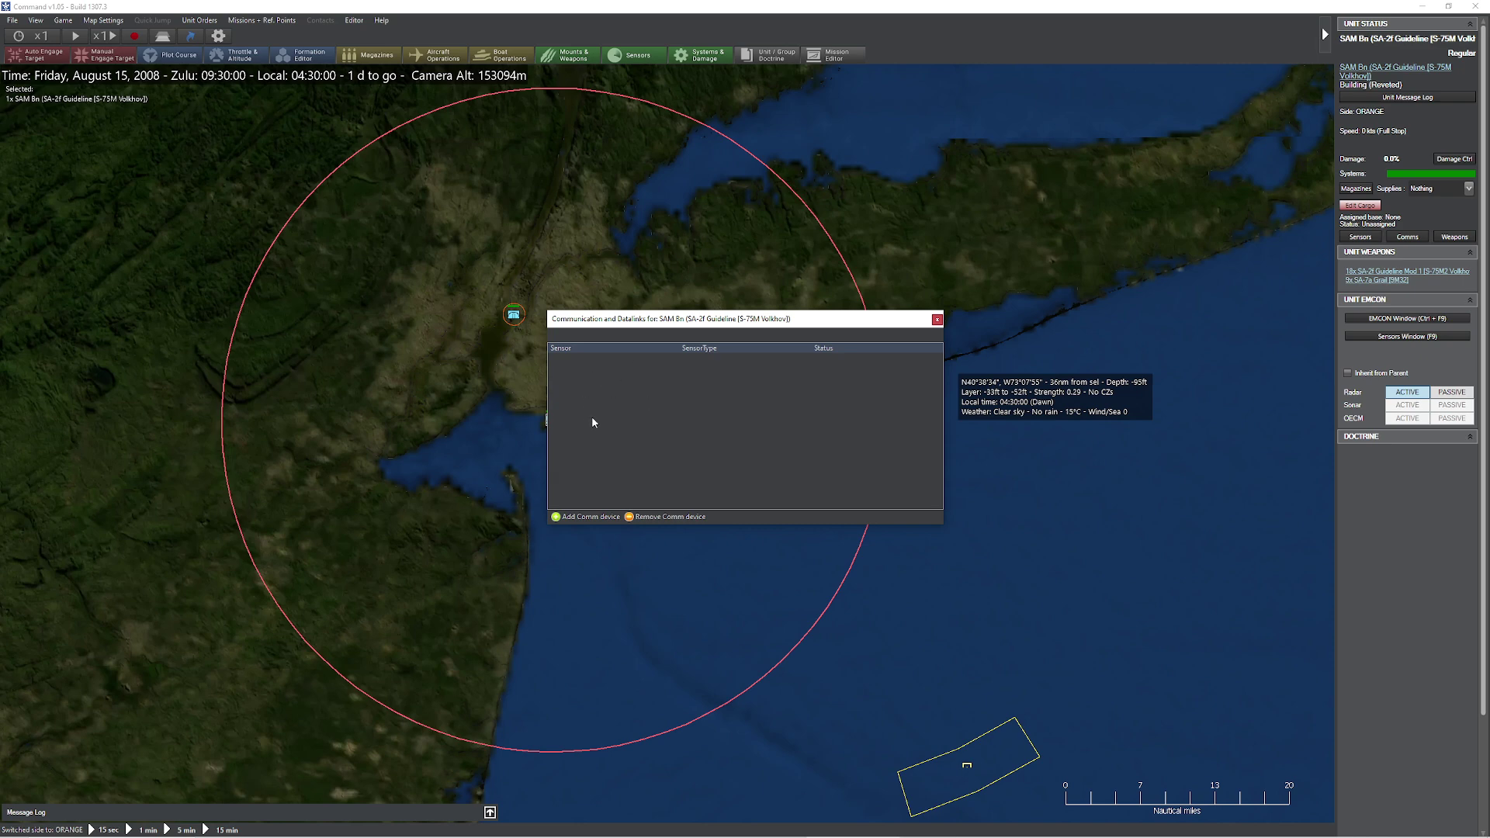
left_click_drag(663, 324, 740, 339)
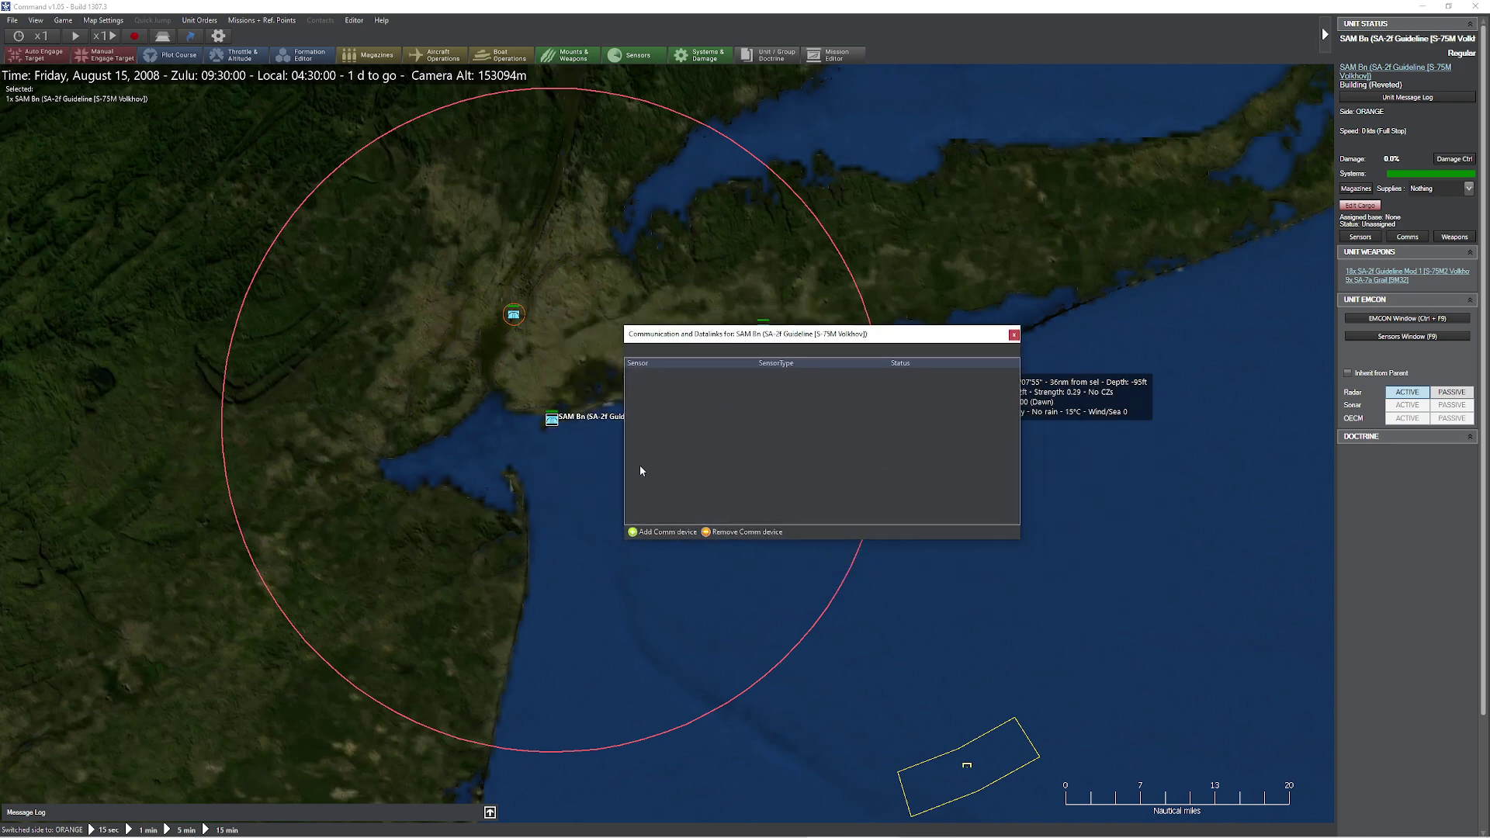
Step: Filter the comms devices by the keyword UHF and add UHF/VHF Radio [Unsecure] to the coastal SA-2f battalion
left_click(666, 533)
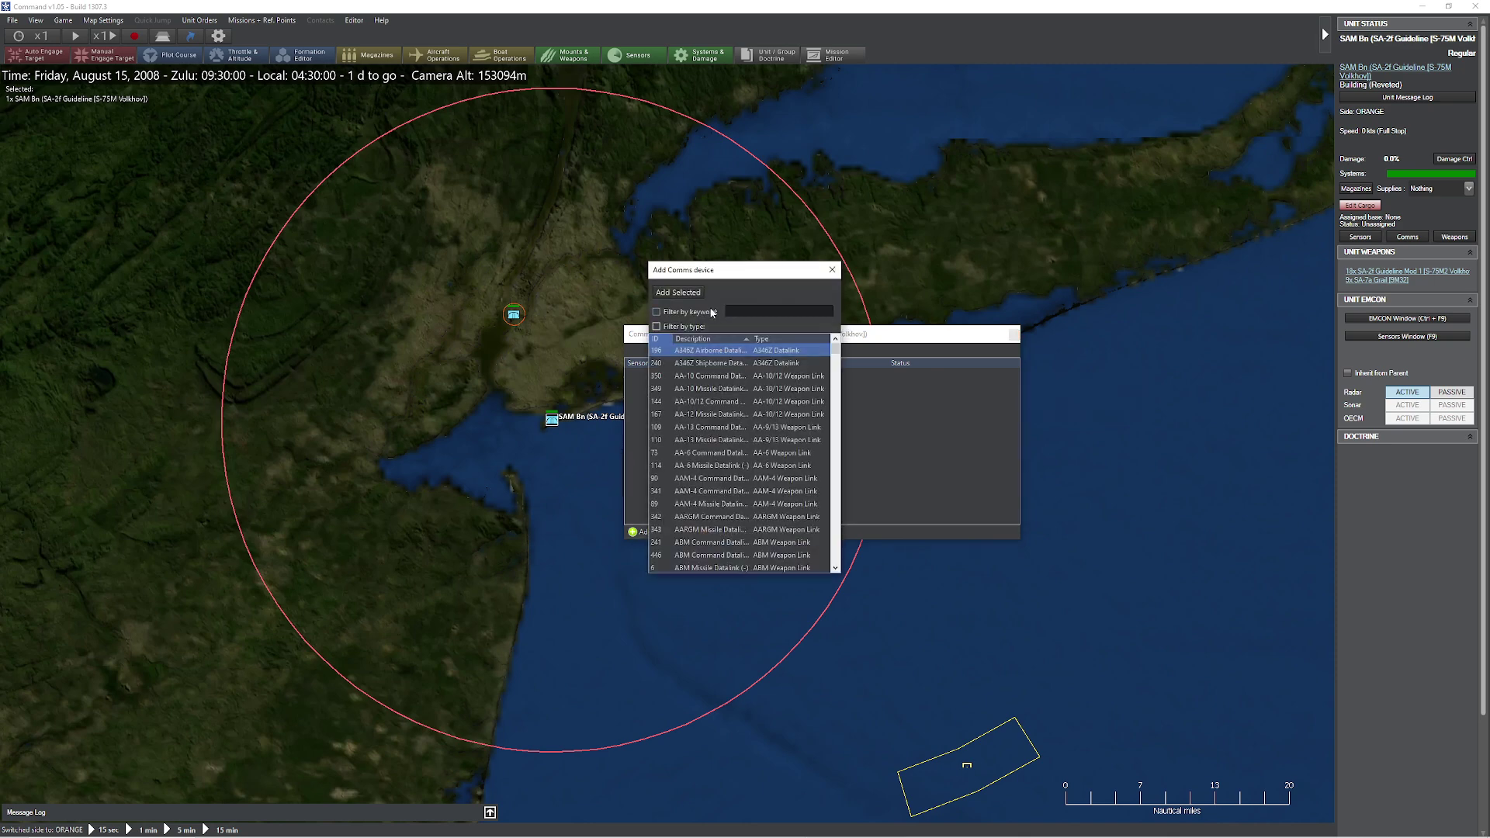
left_click(742, 309)
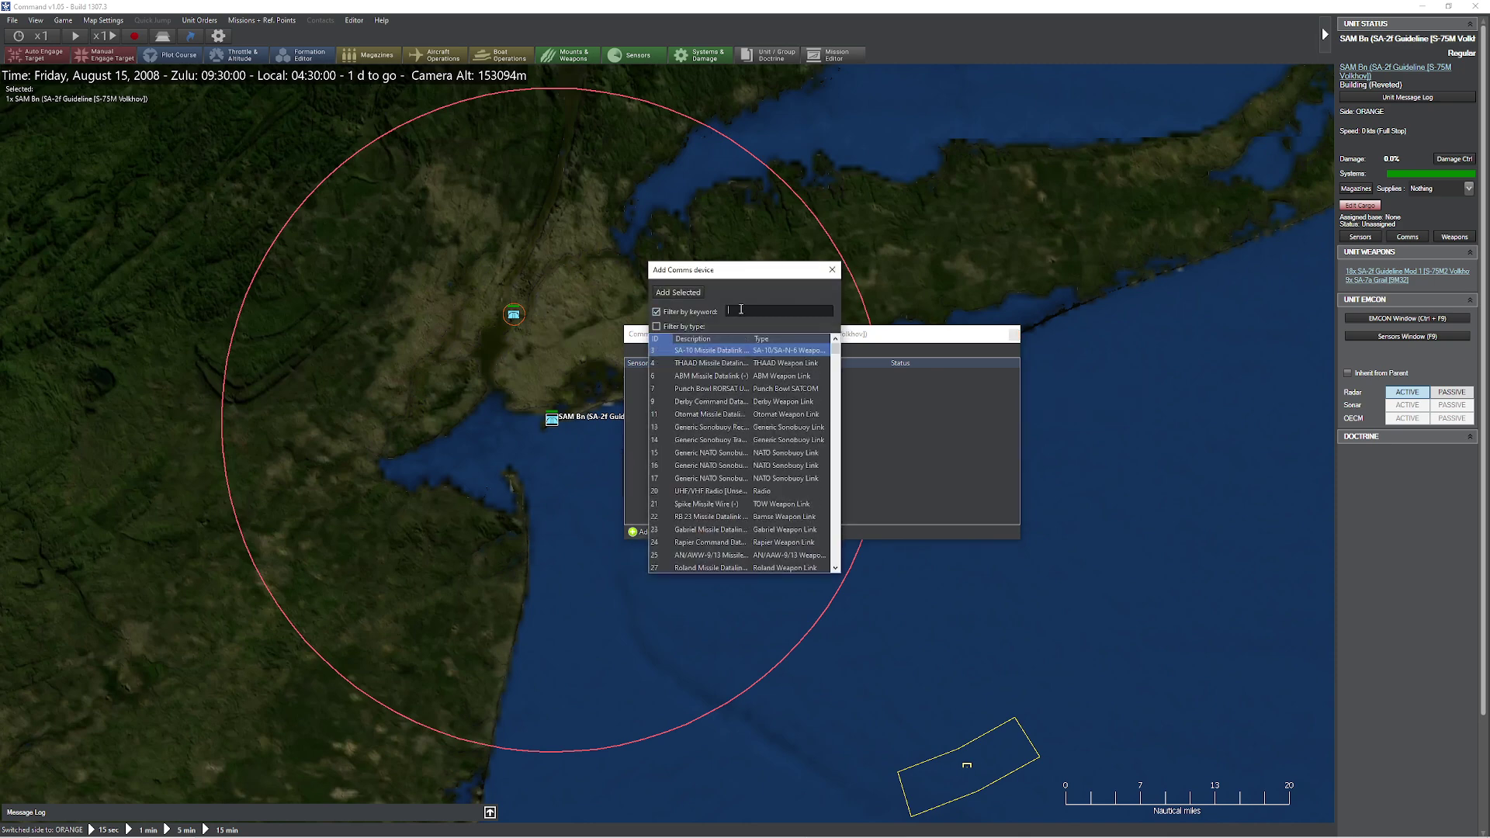
scroll(757, 402, "down", 6)
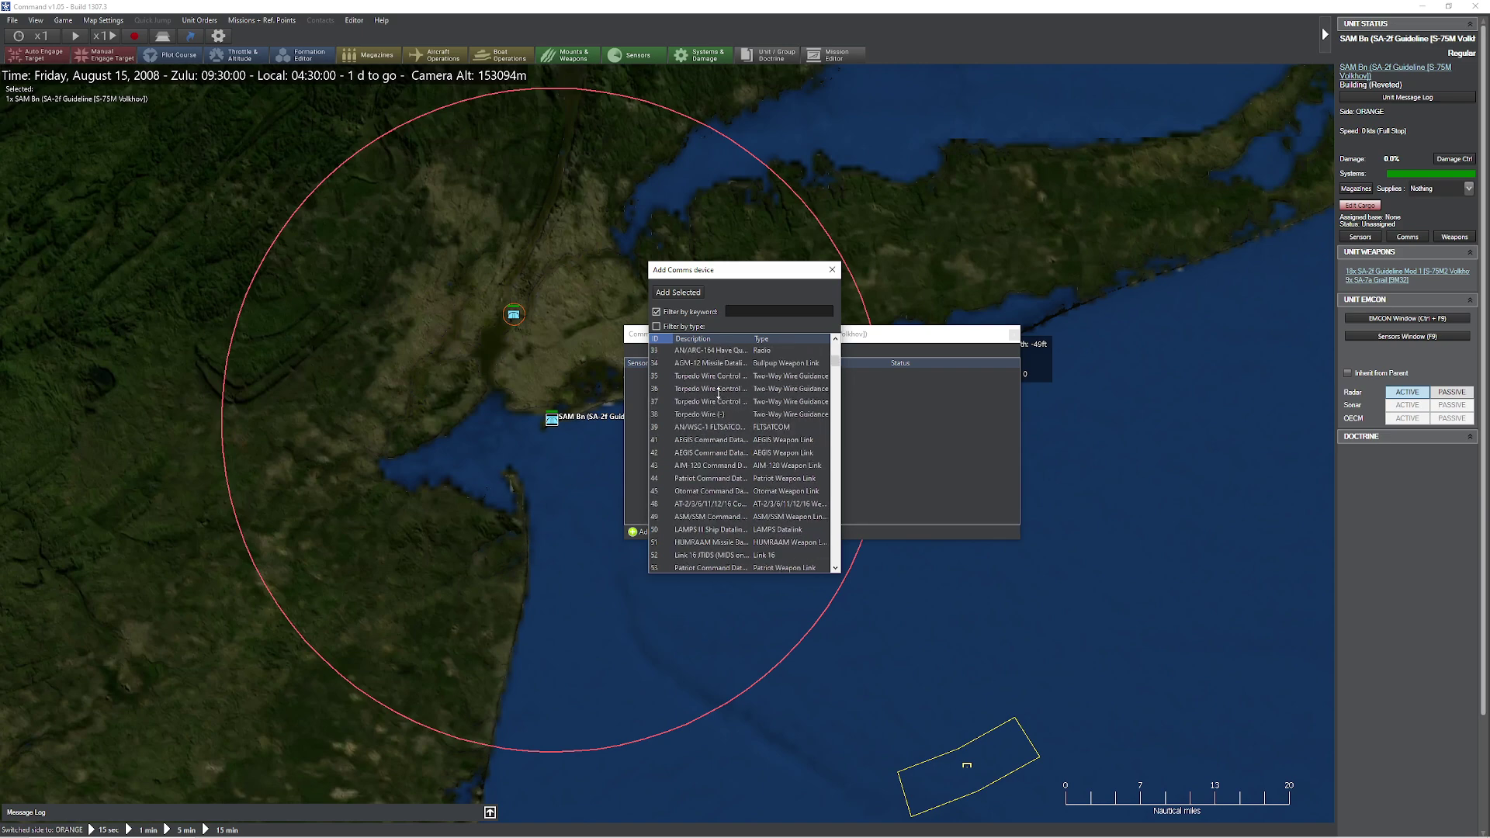
scroll(756, 388, "up", 6)
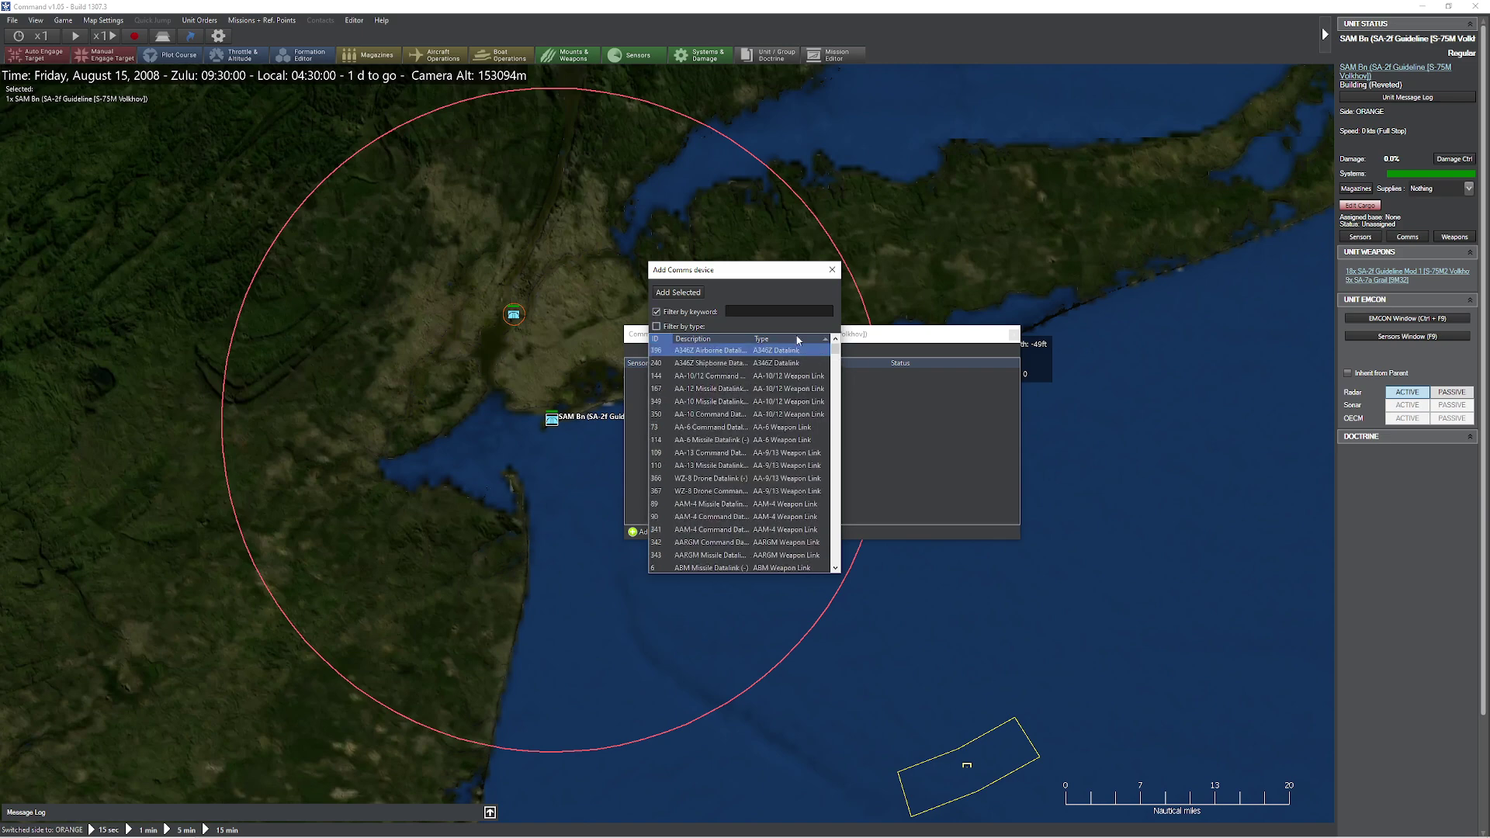
left_click(826, 339)
left_click_drag(836, 347, 828, 559)
left_click(741, 312)
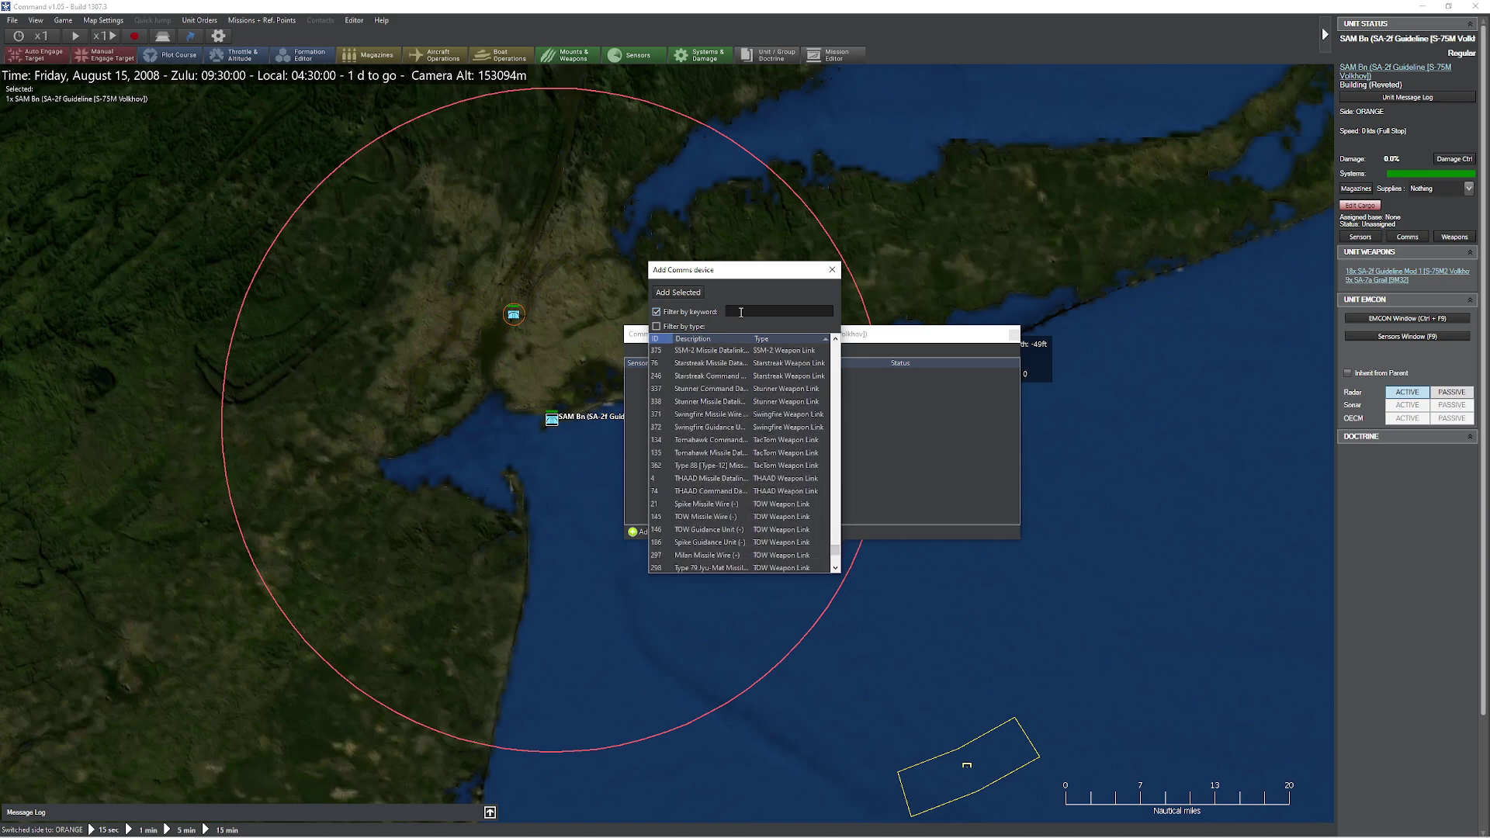
type("UHF")
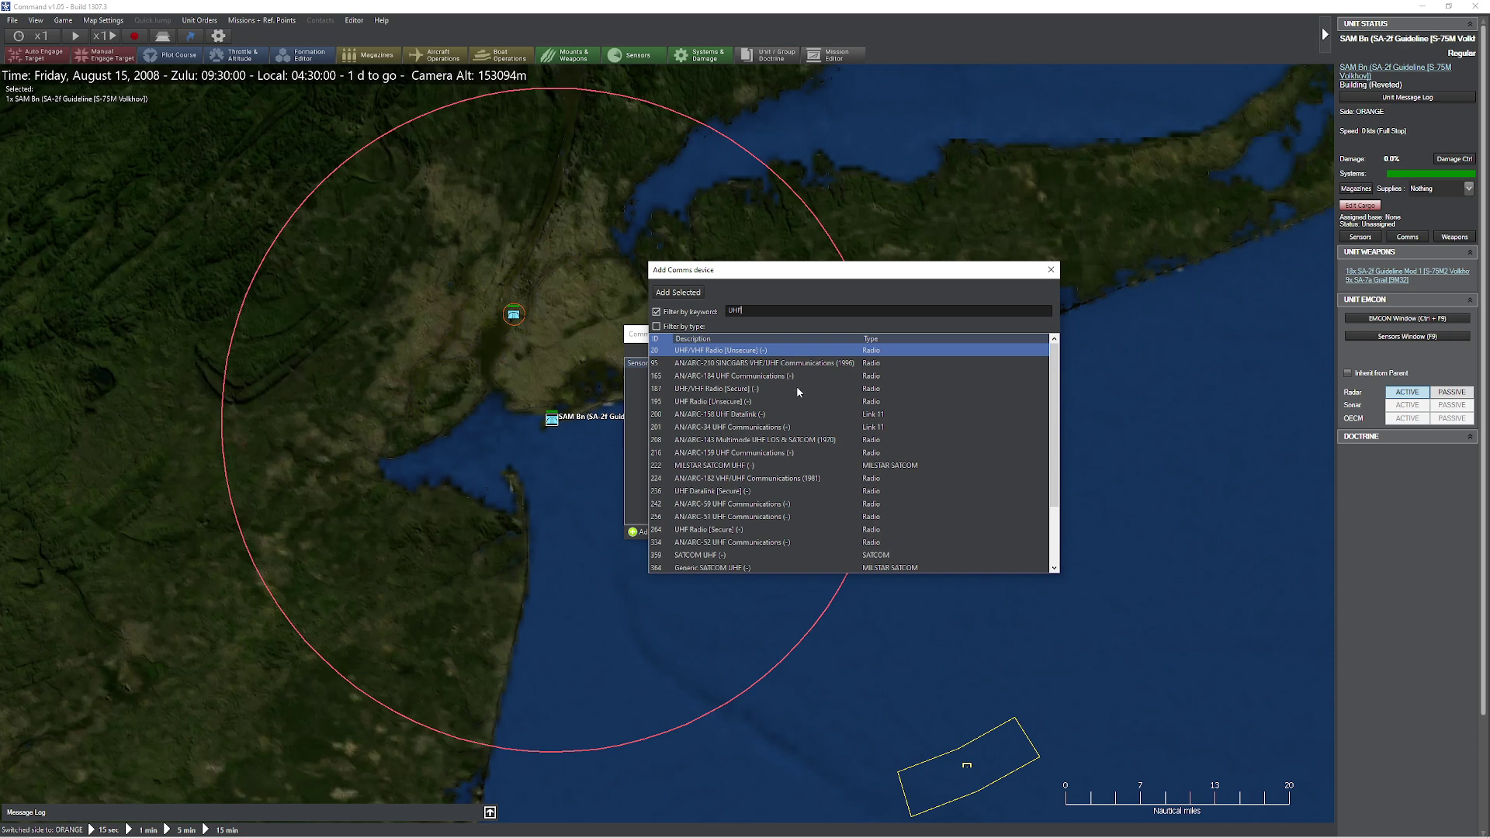
left_click(678, 292)
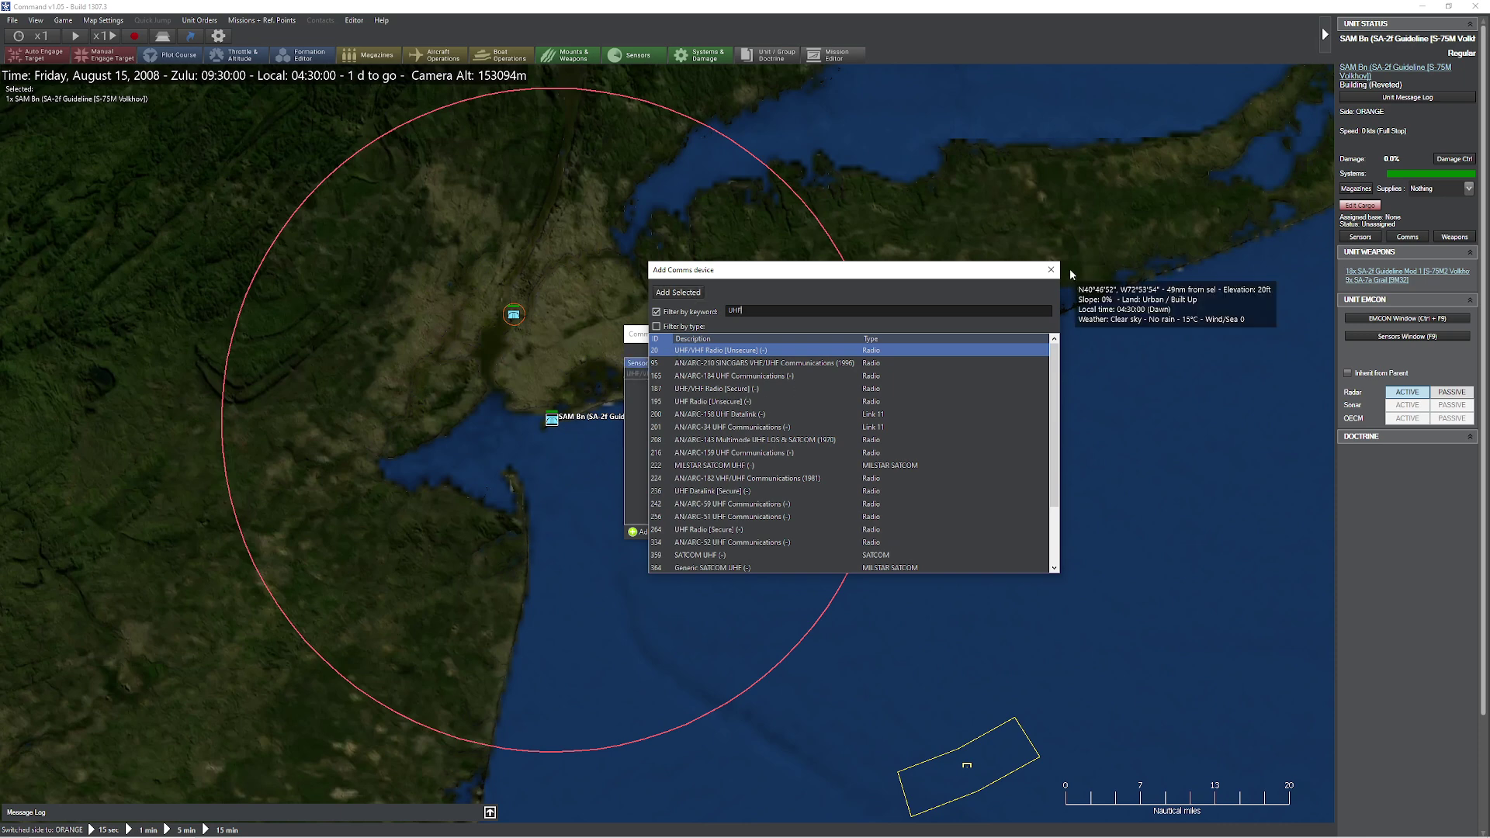
left_click(1051, 269)
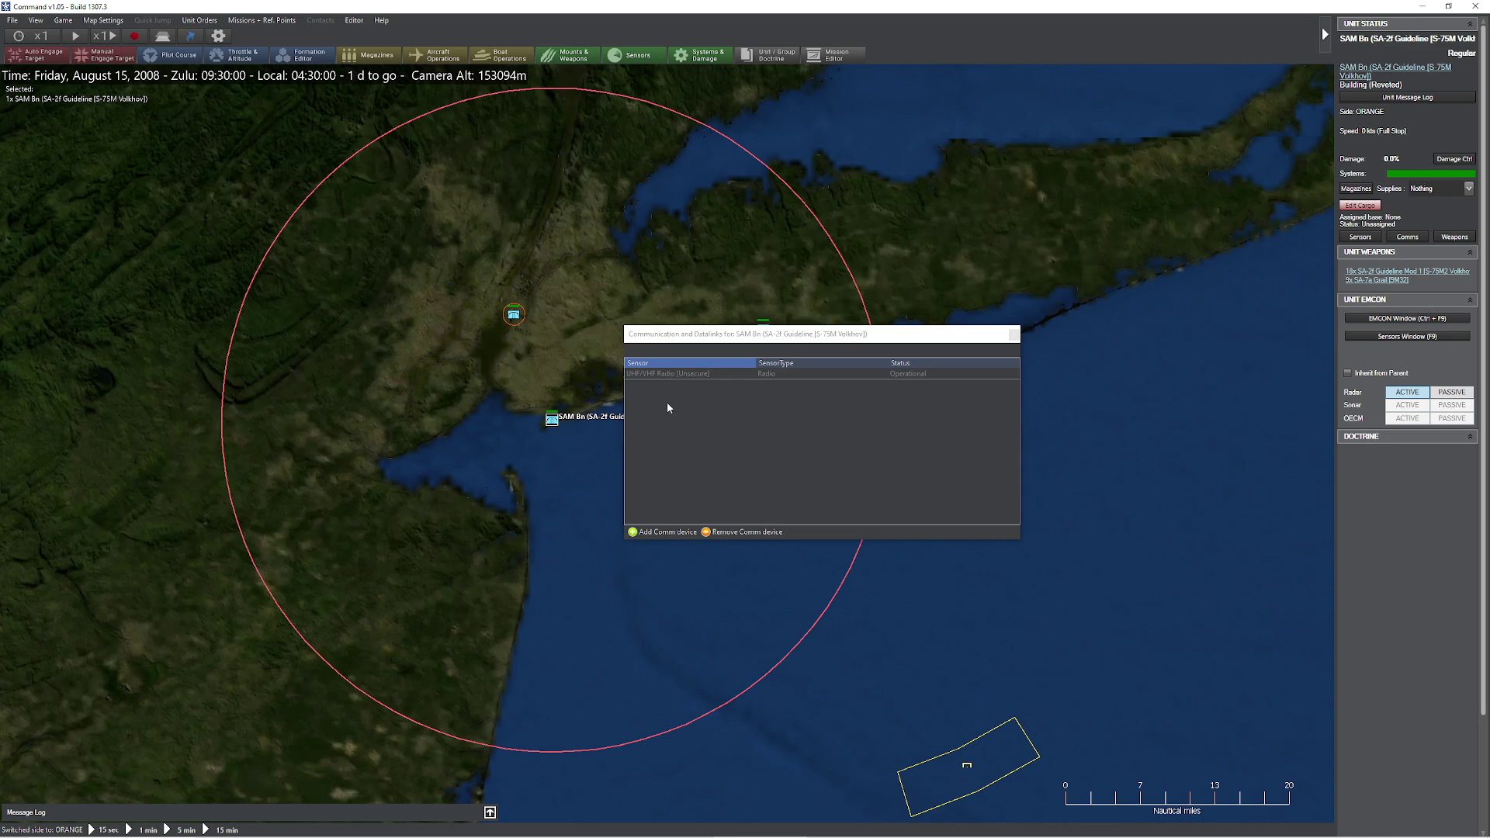
key("Escape")
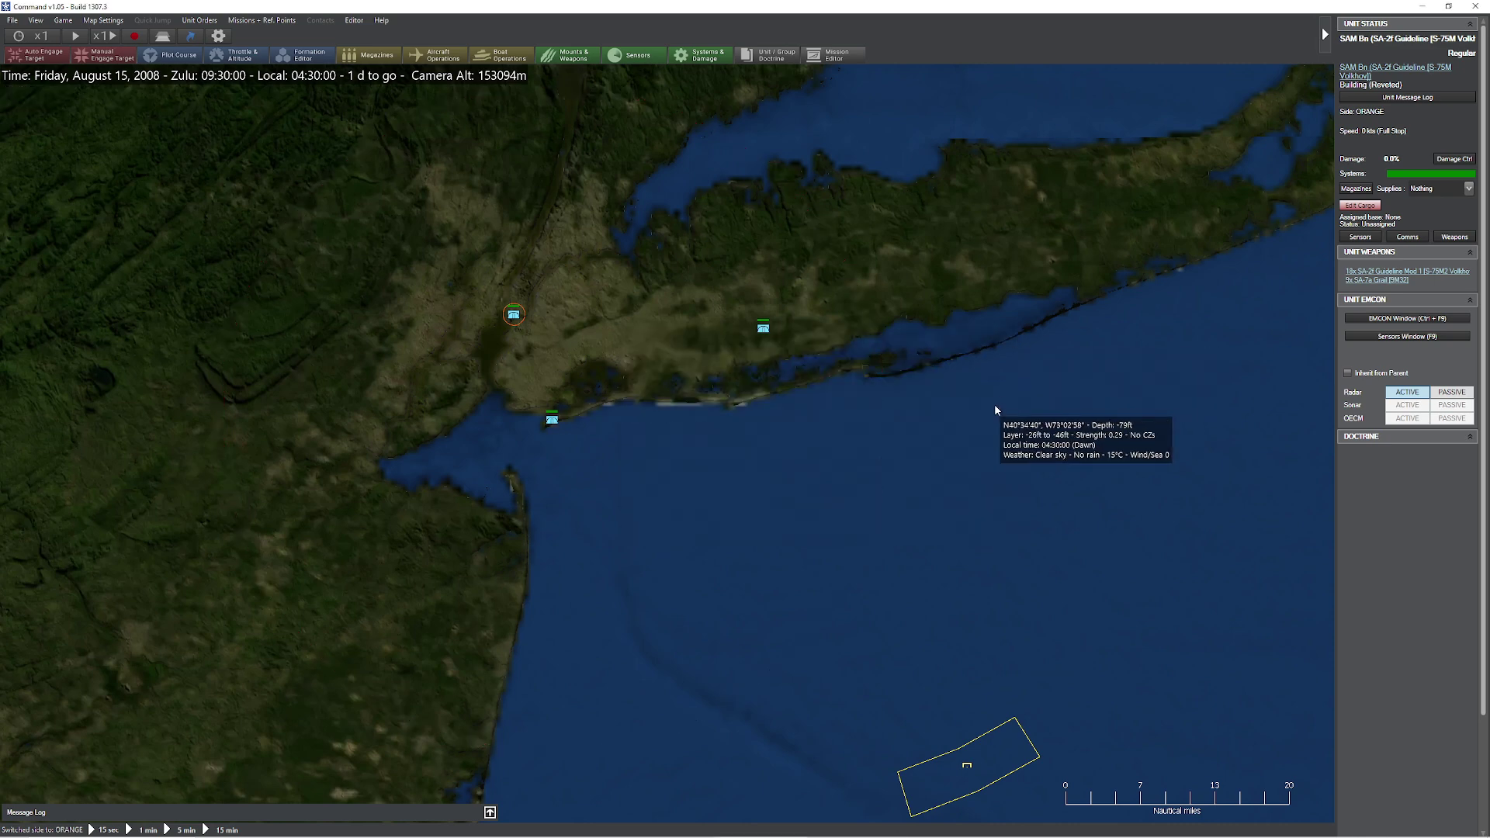
Step: Remove the eastern SA-2f battalion on Long Island and open the sensor list of the coastal SA-2f battalion
left_click(765, 331)
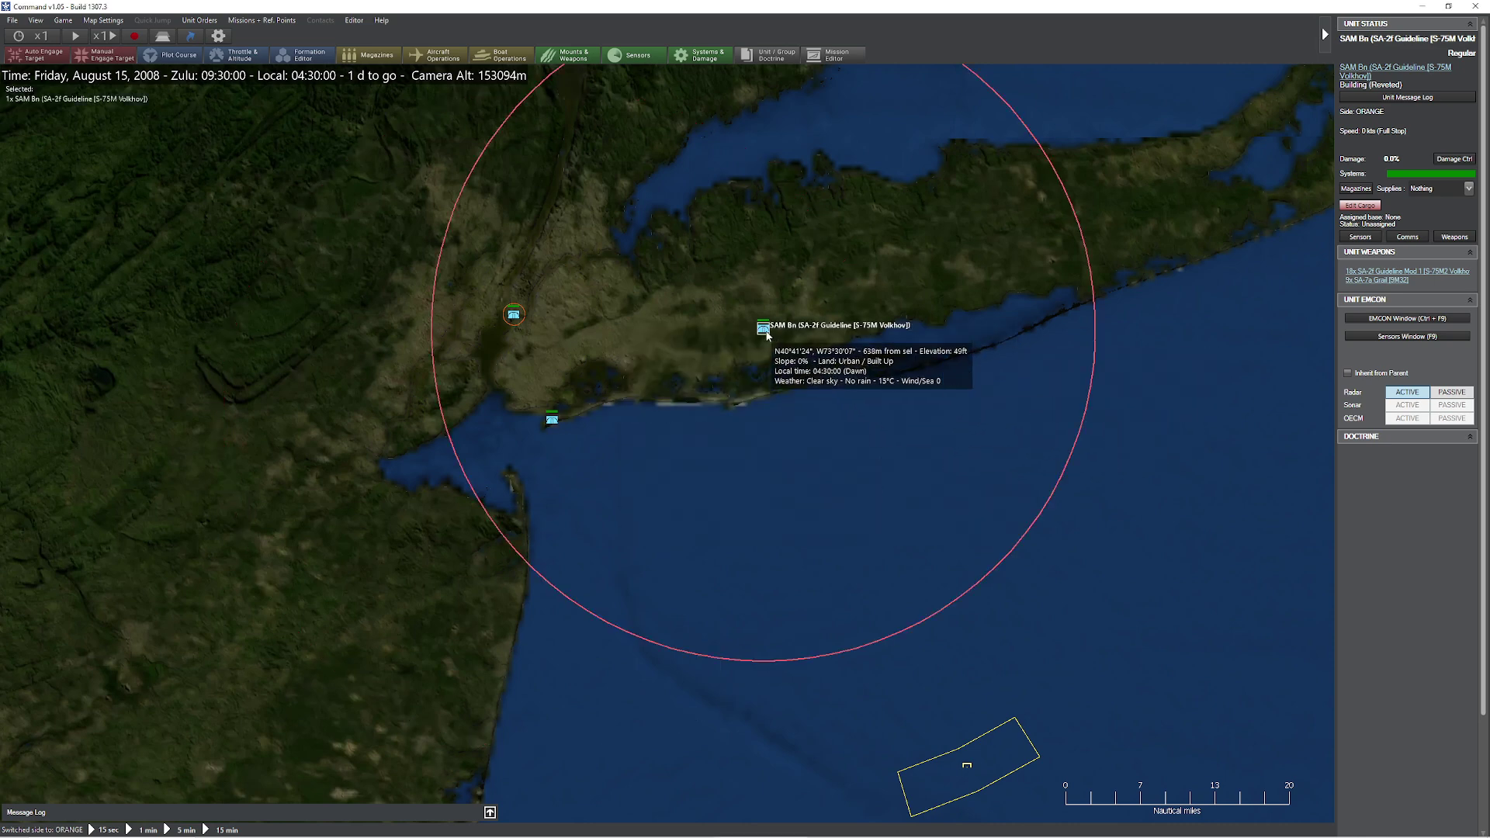
left_click_drag(766, 335, 552, 420)
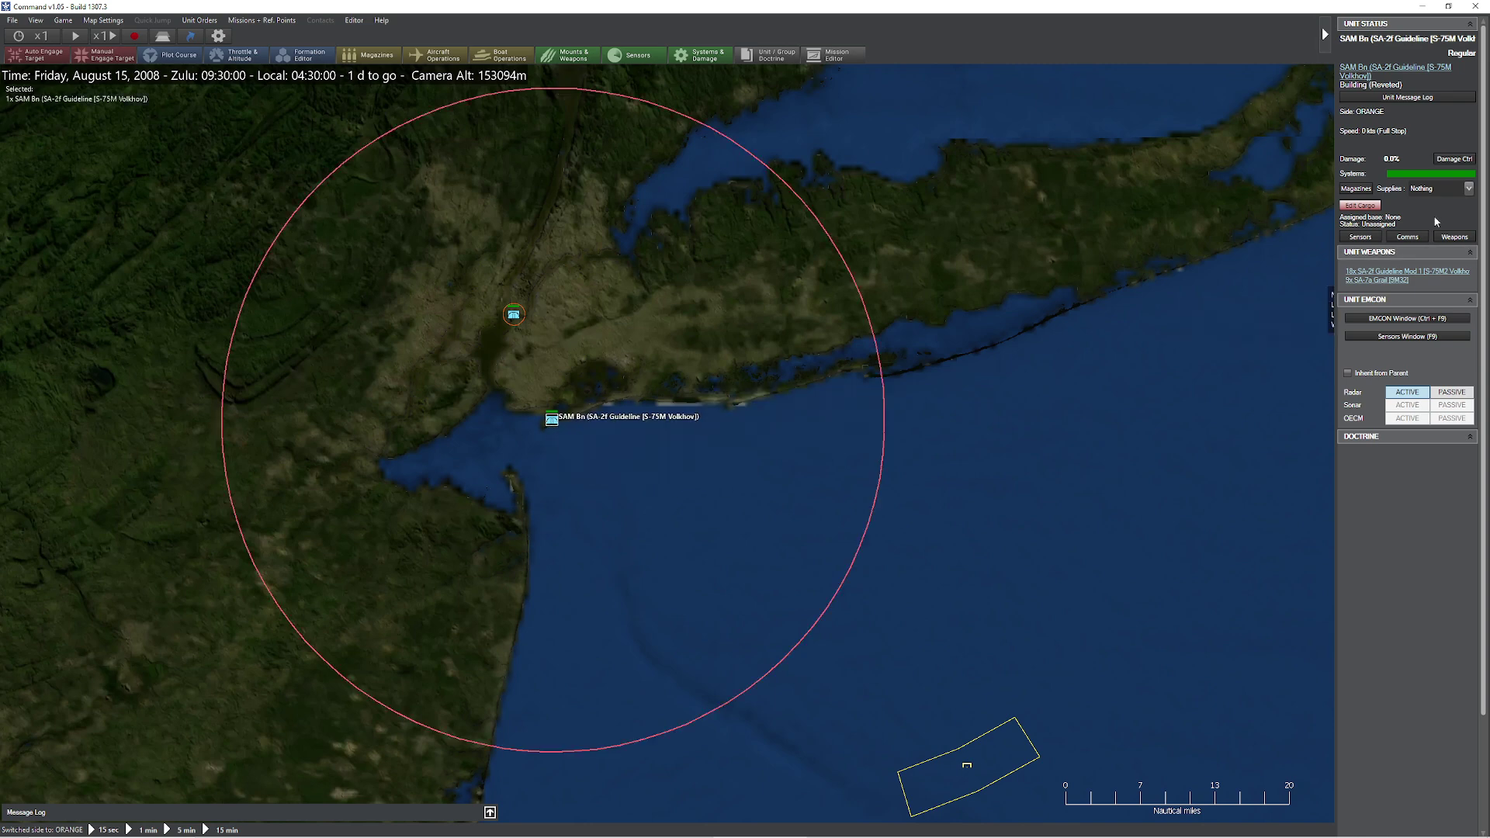
left_click(1376, 237)
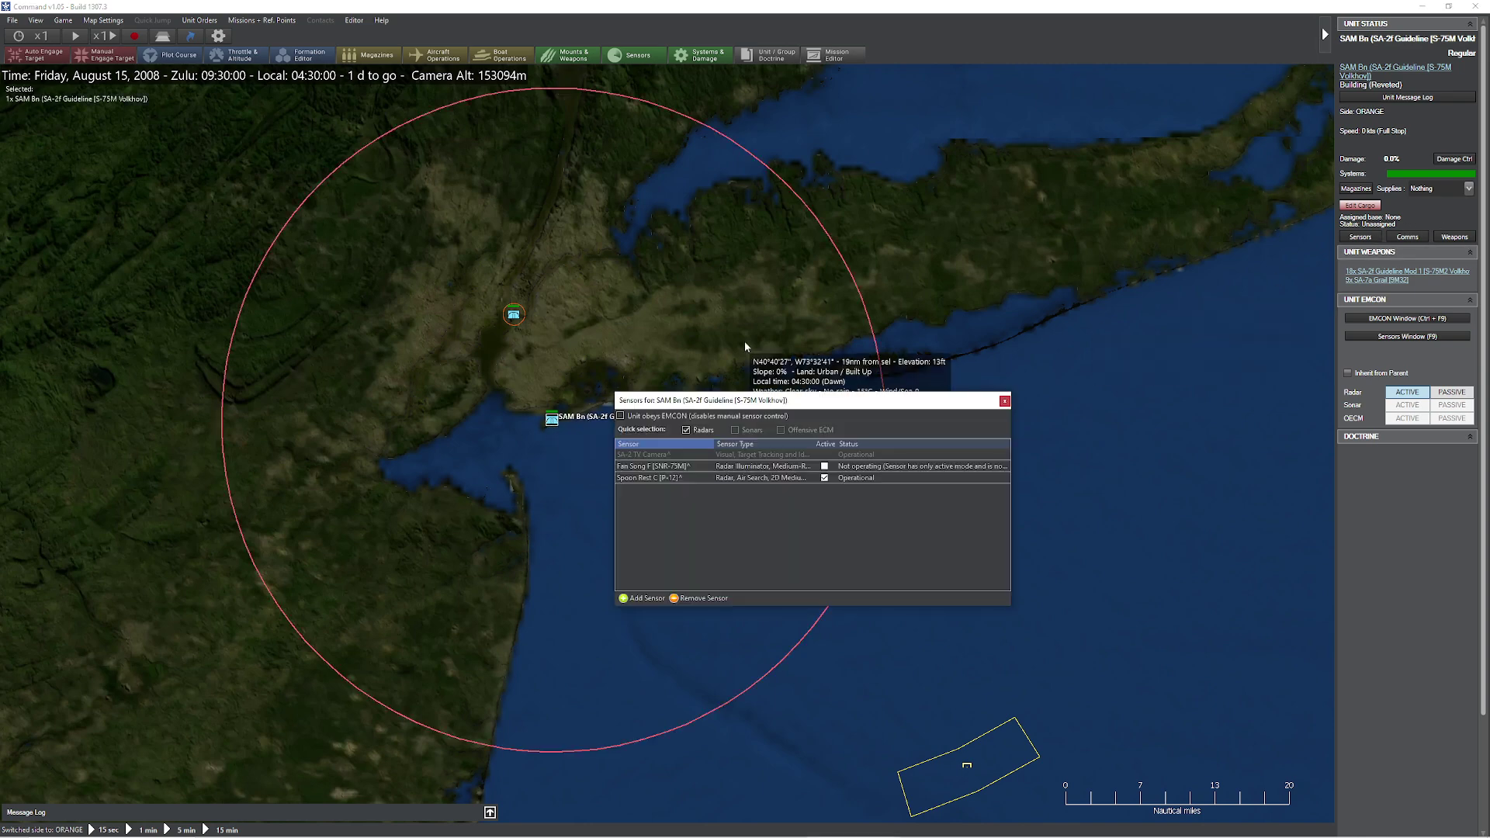
Step: Filter sensors by LLTV and add Generic LLTV (3rd Gen, Weapon Director & Target Search, Tracking and Identification) to the coastal SA-2f battalion
left_click(644, 599)
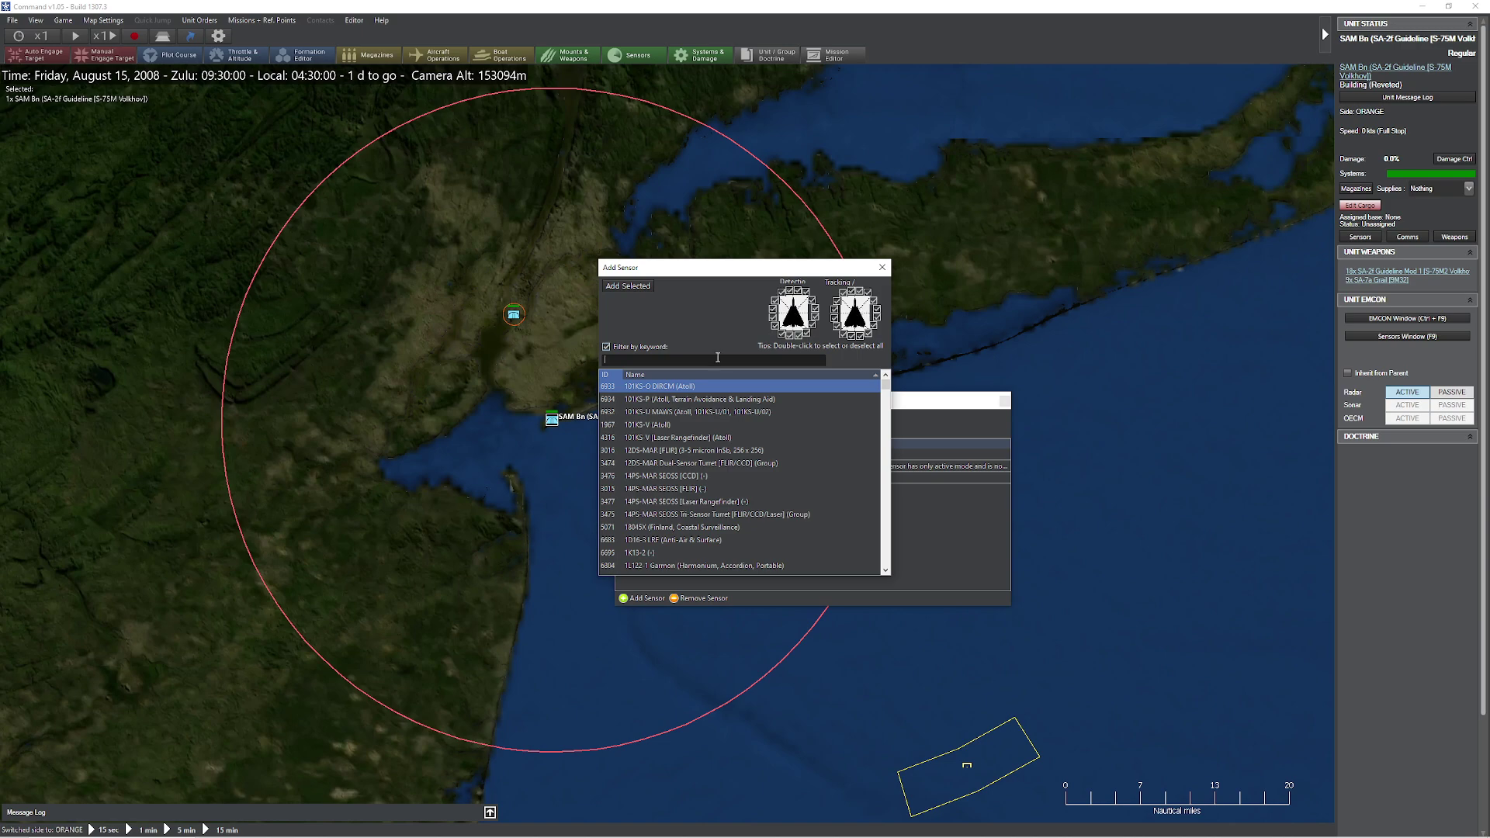
type("LLTV")
scroll(755, 481, "down", 5)
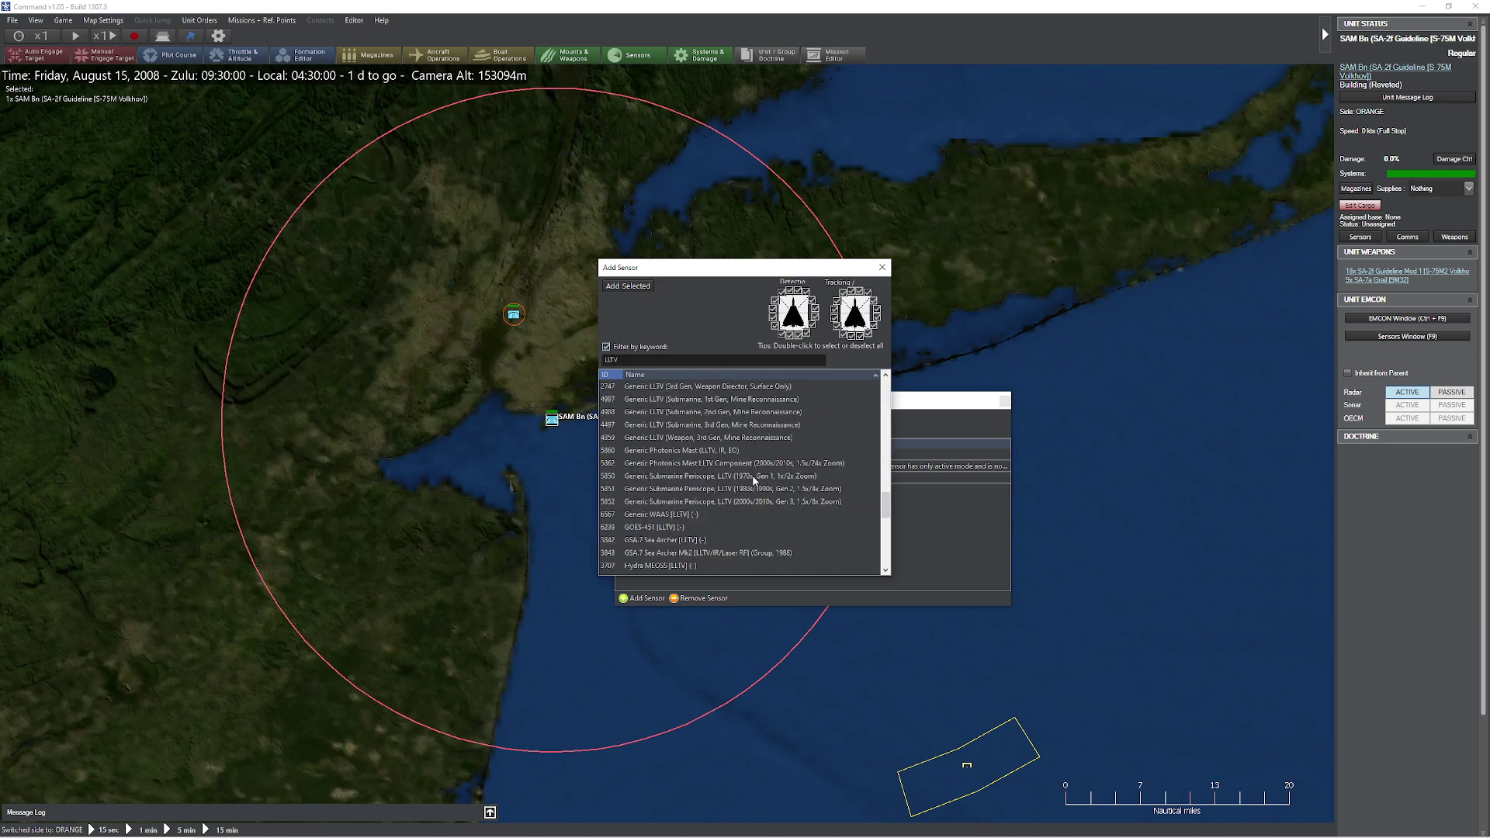
scroll(750, 442, "up", 2)
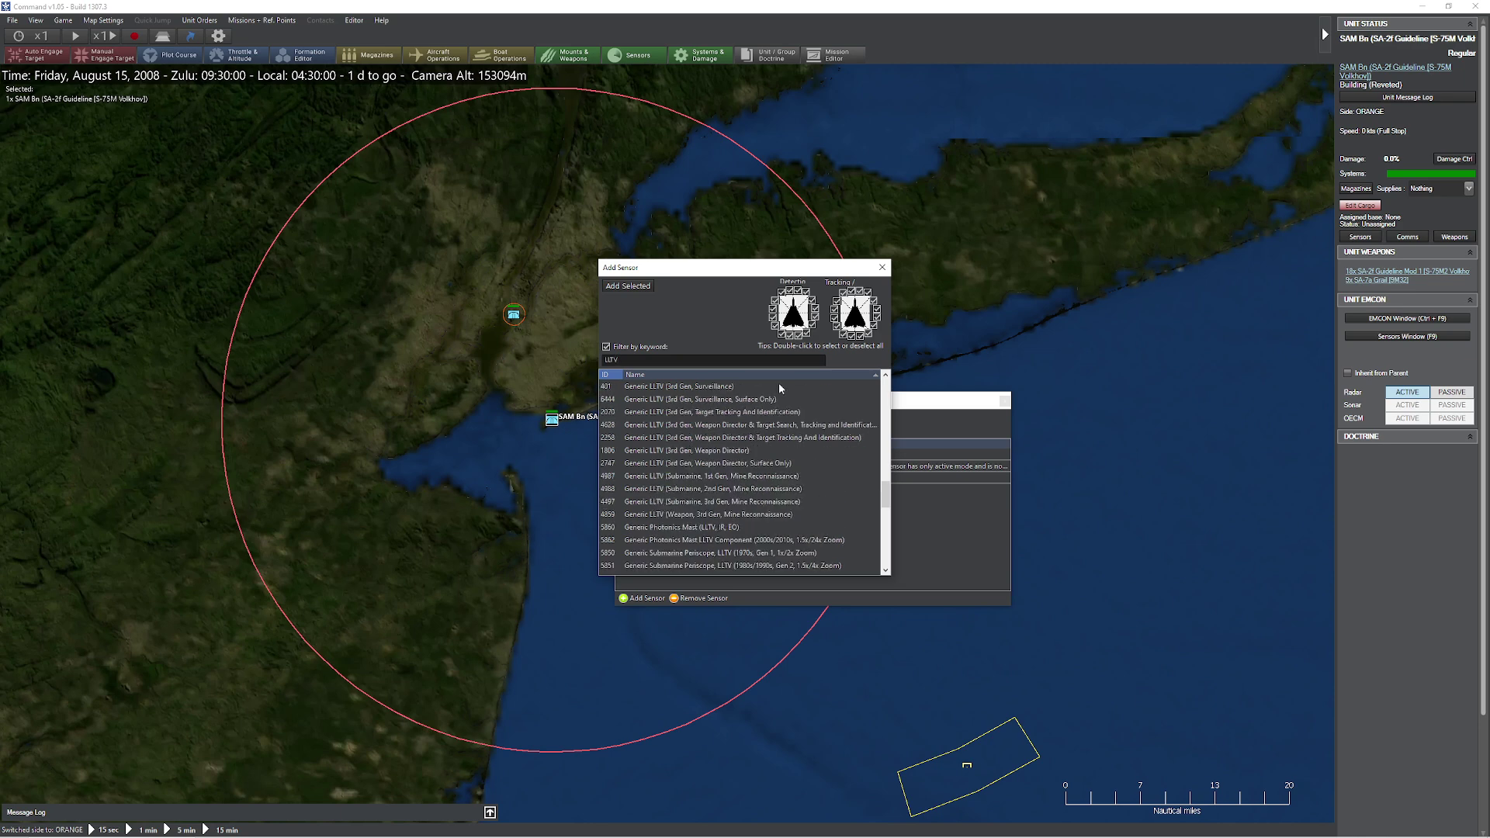
left_click(802, 427)
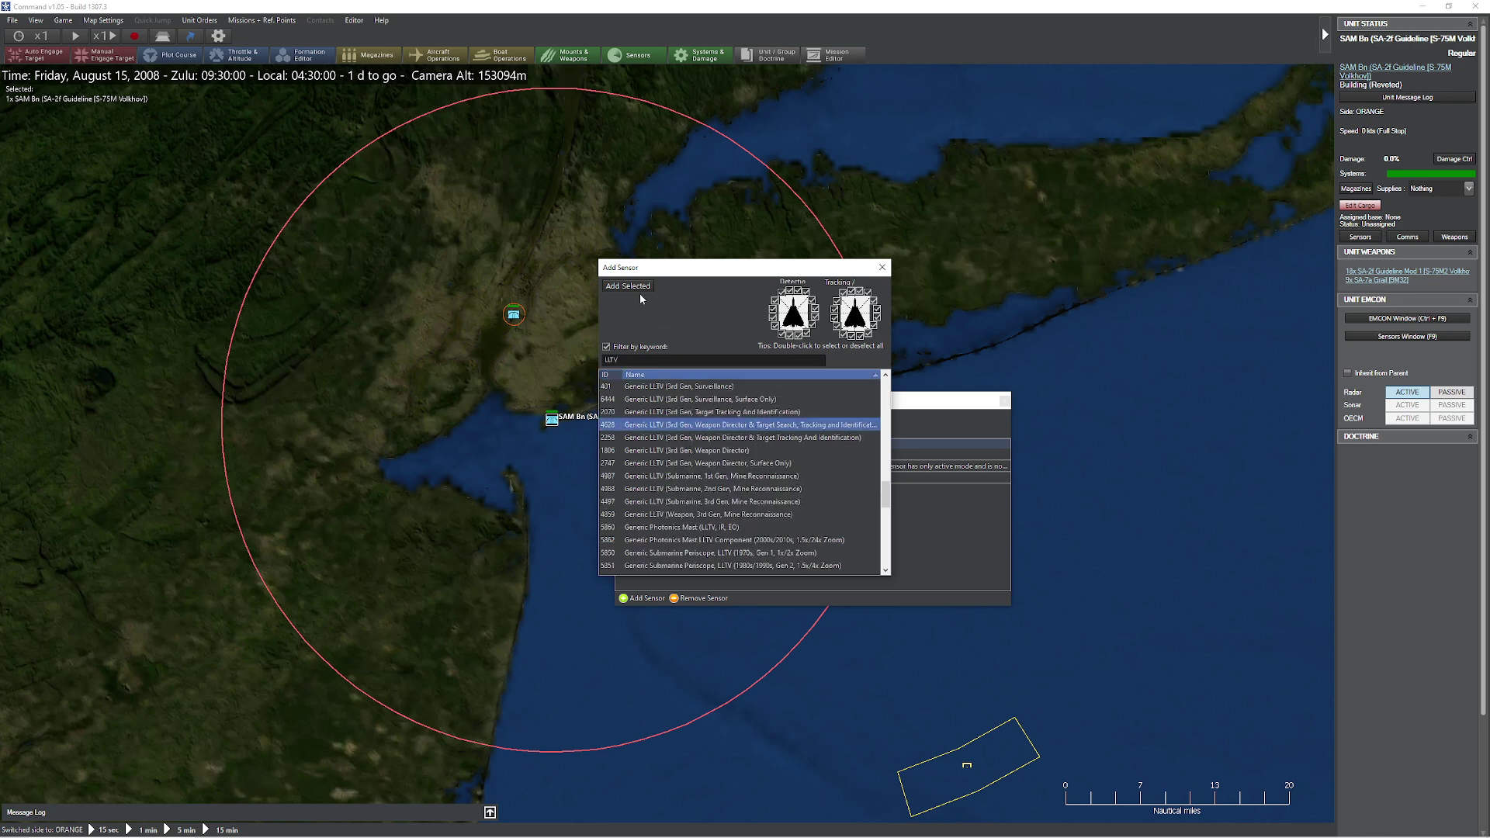
left_click(631, 286)
left_click(882, 268)
left_click(1006, 400)
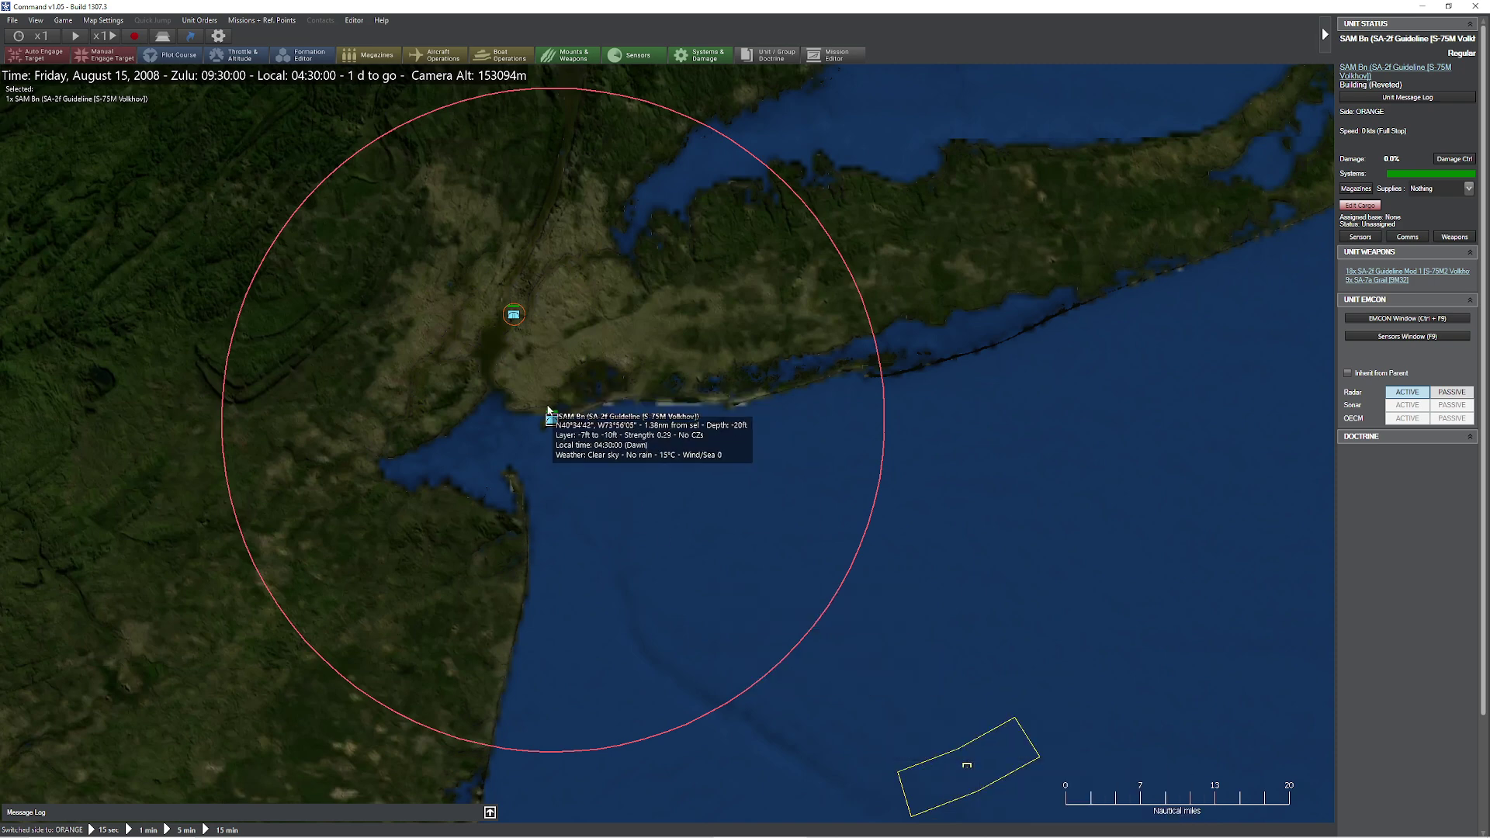
Step: Run the scenario at up to x5 speed with the approaching air contact selected, and pause it at x1
left_click(725, 317)
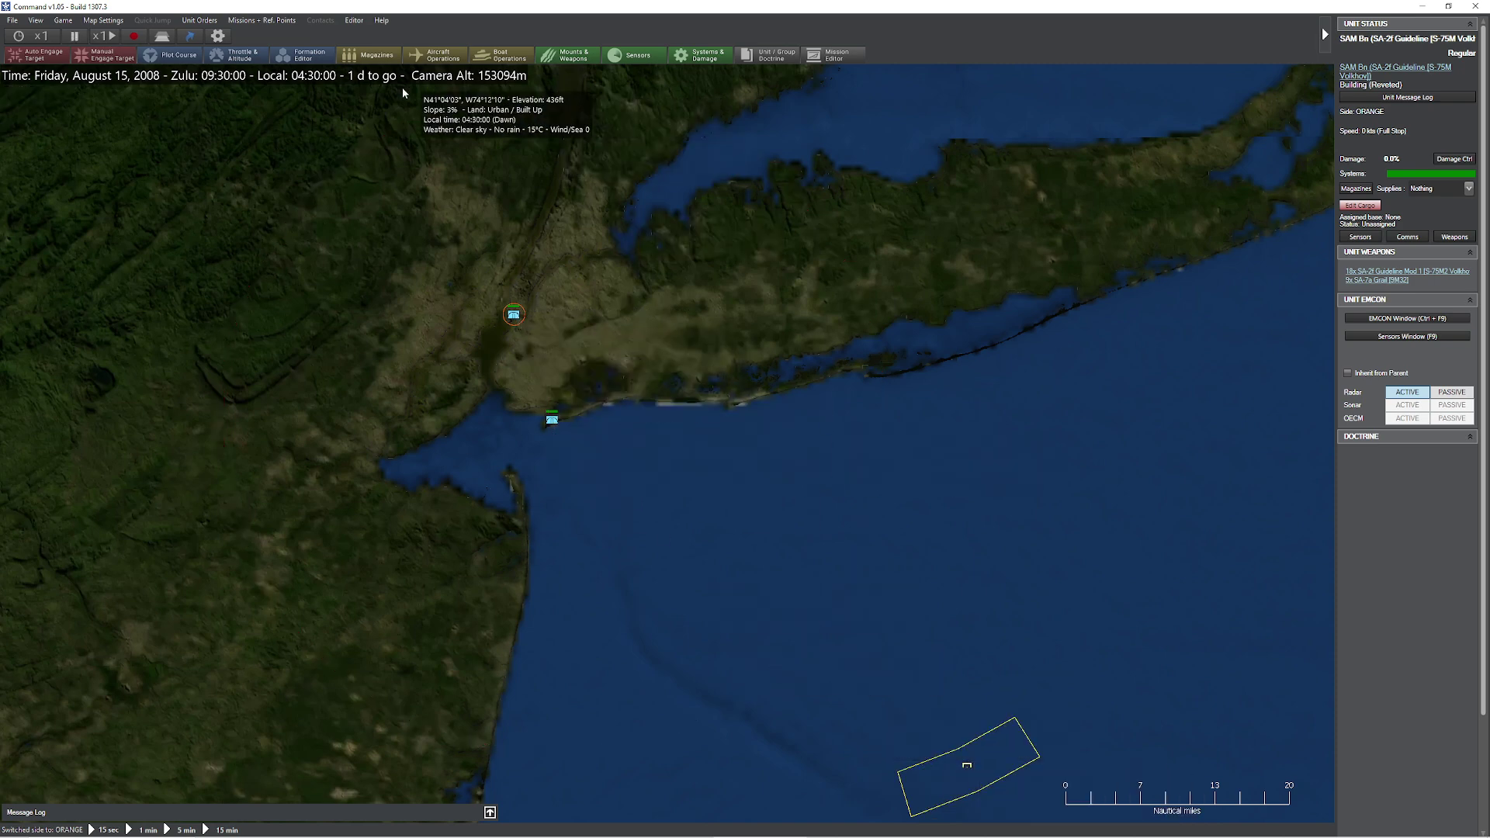
key("space")
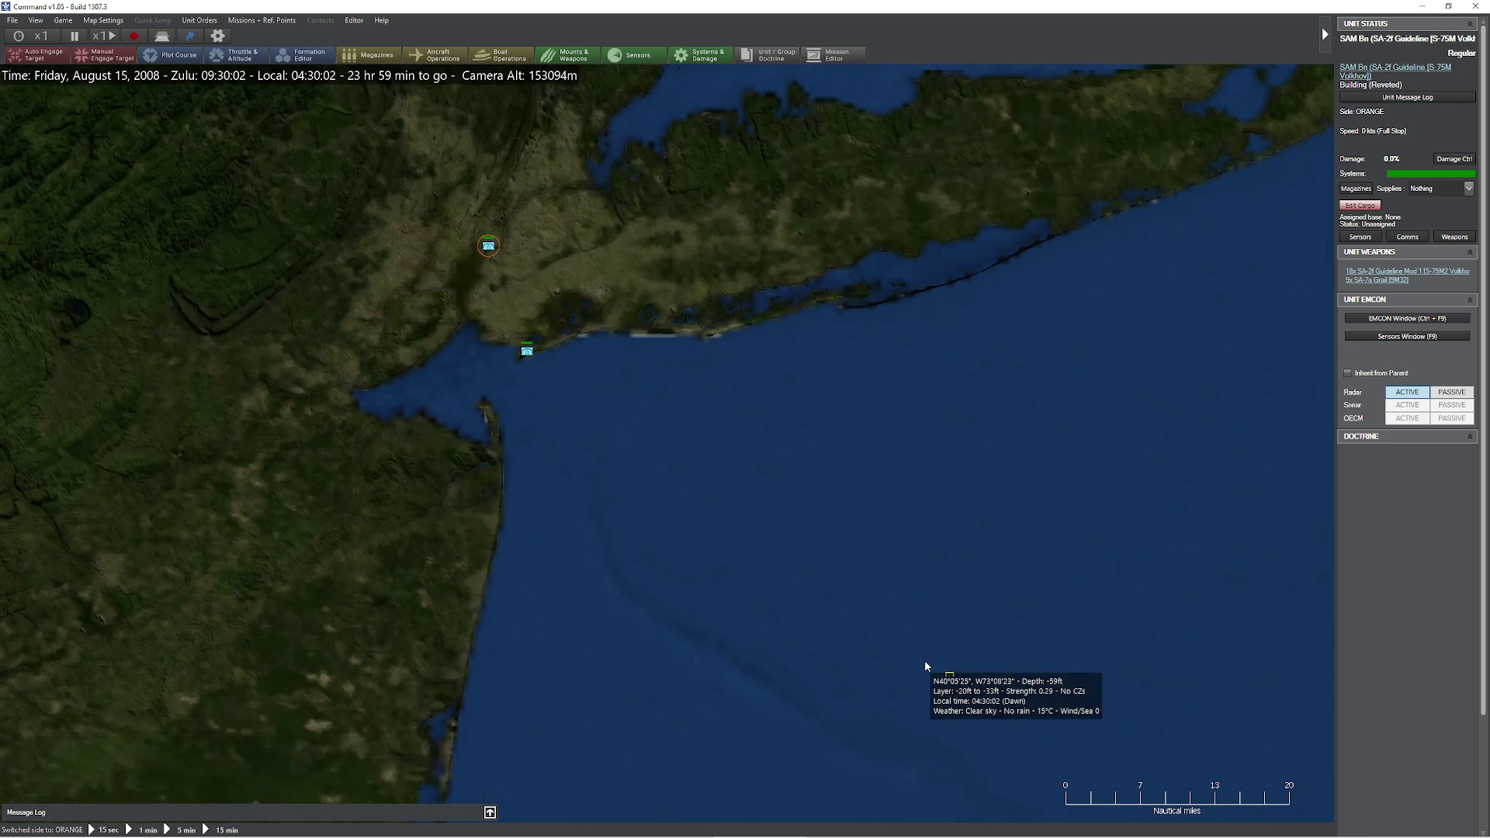
left_click(948, 676)
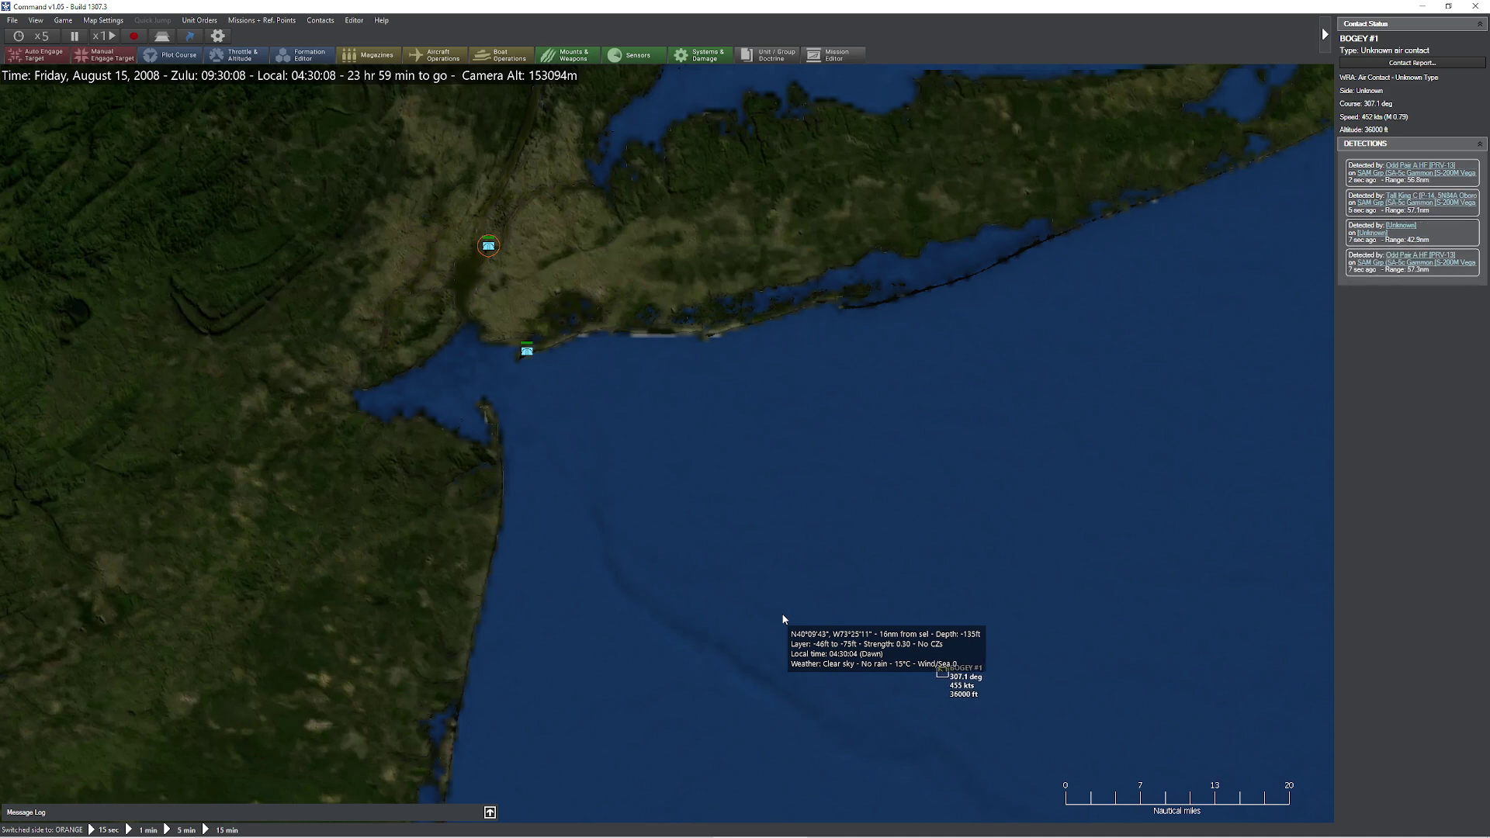
key("minus")
key("space")
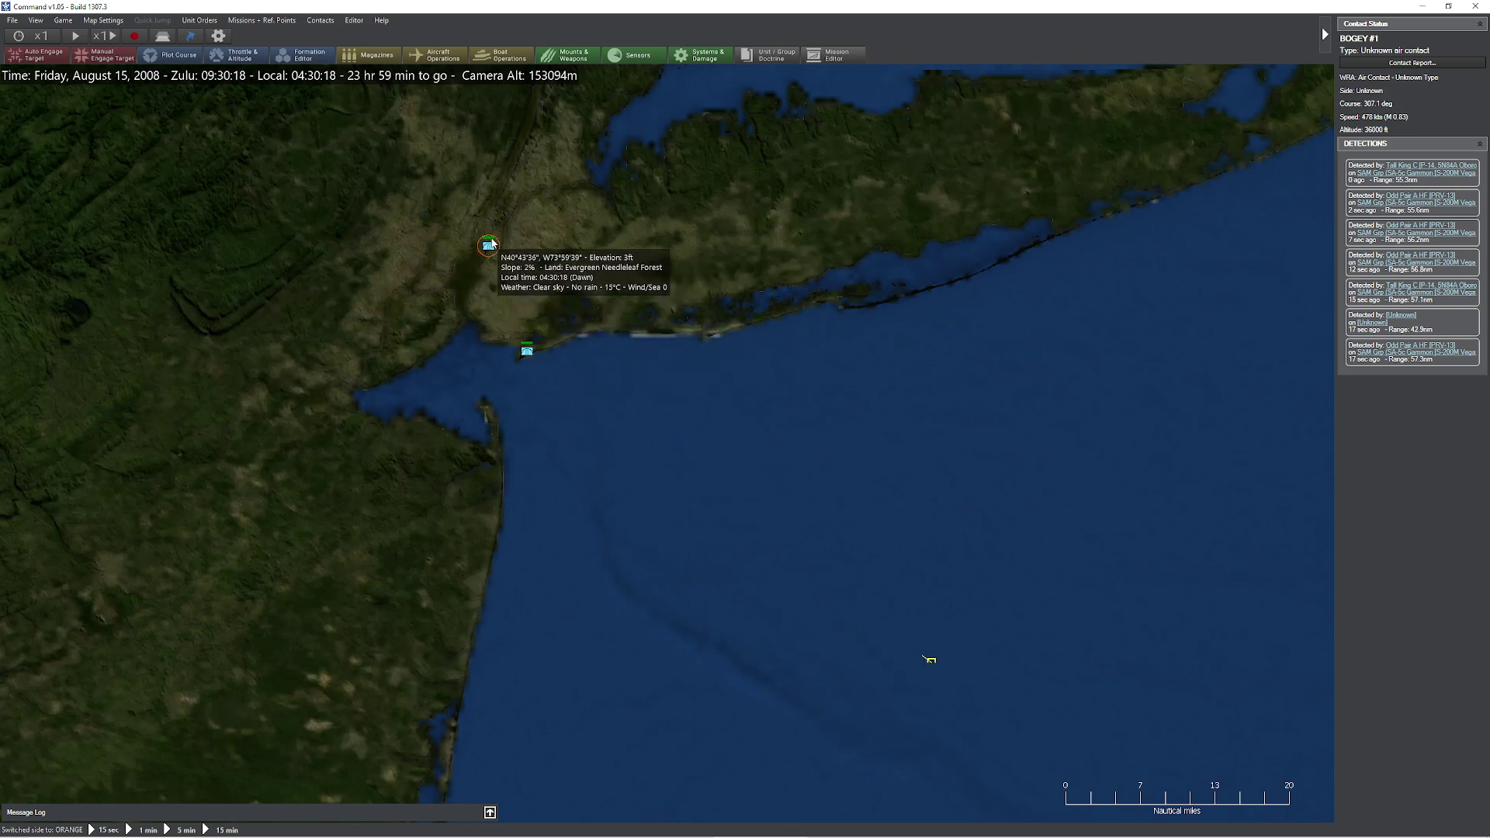
Step: Examine the sensors of the northern SA-5c Gammon SAM group and close the sensor list
left_click(488, 245)
left_click(1366, 315)
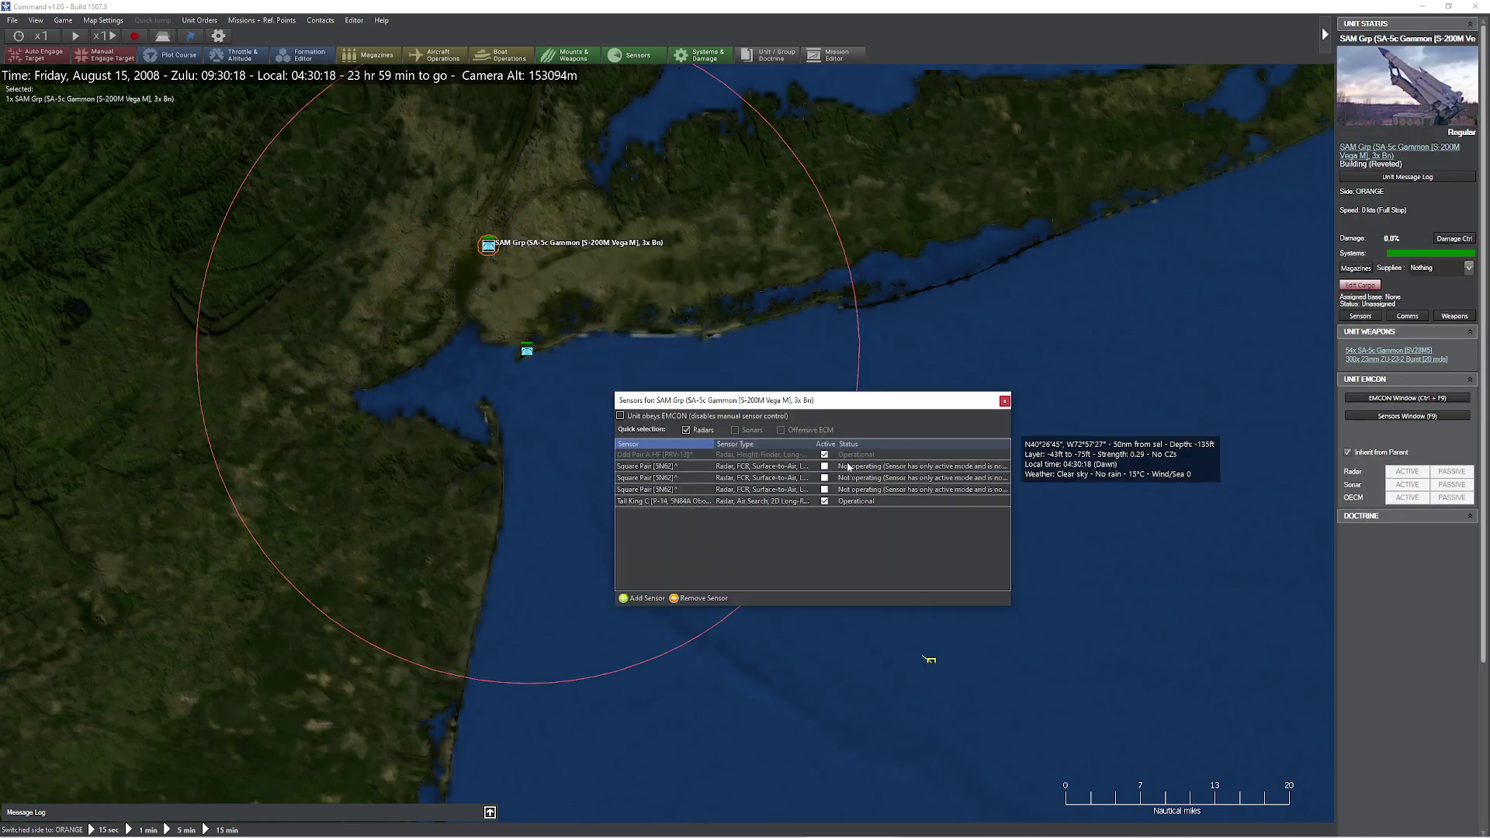
left_click(1006, 402)
left_click(1008, 406)
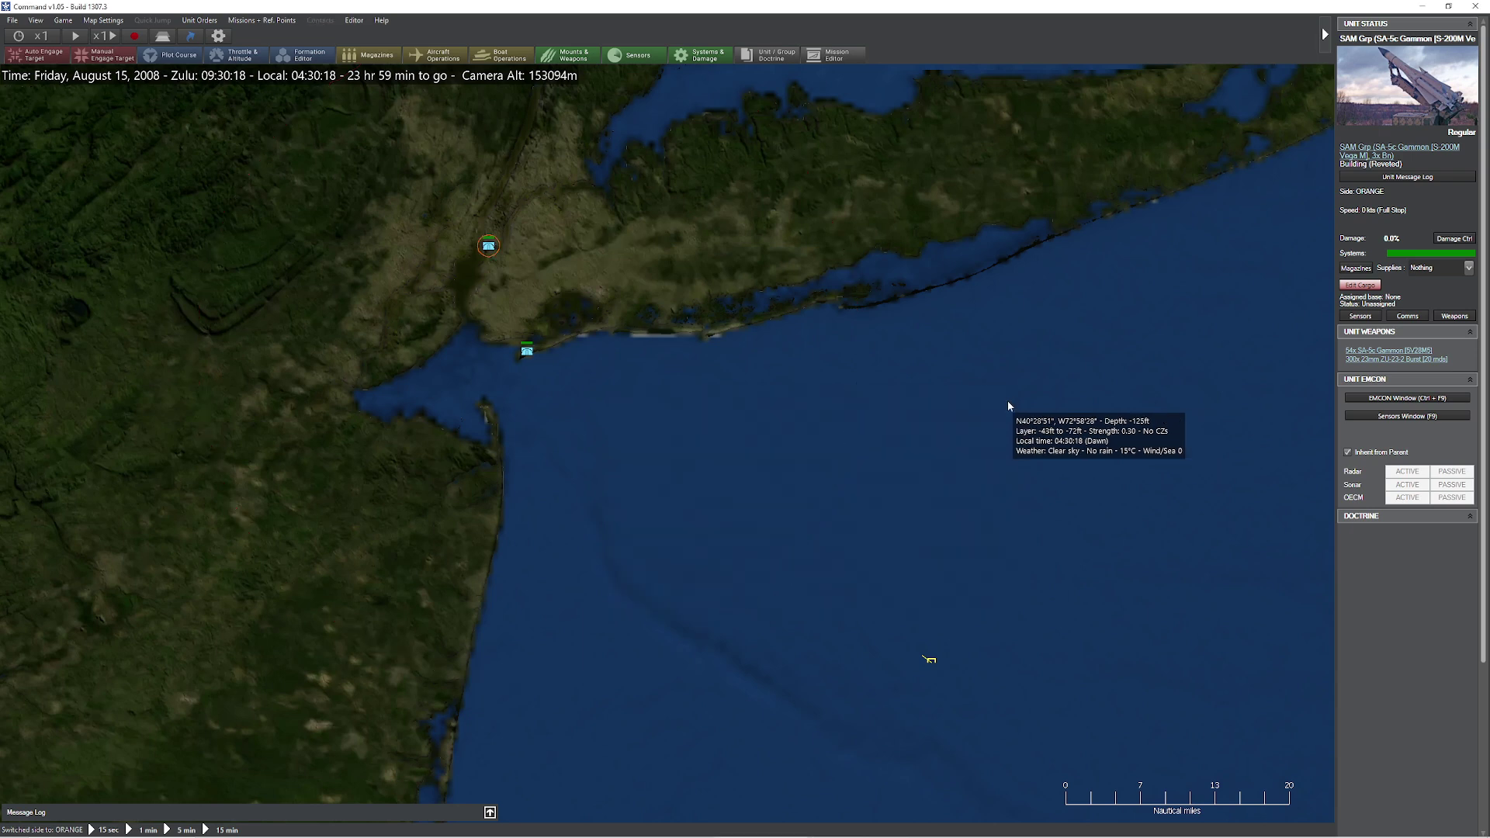
Step: Resume the scenario at up to x5 speed, follow the air contact's detections, pause at x1 and select the coastal SA-2f battalion
left_click(526, 350)
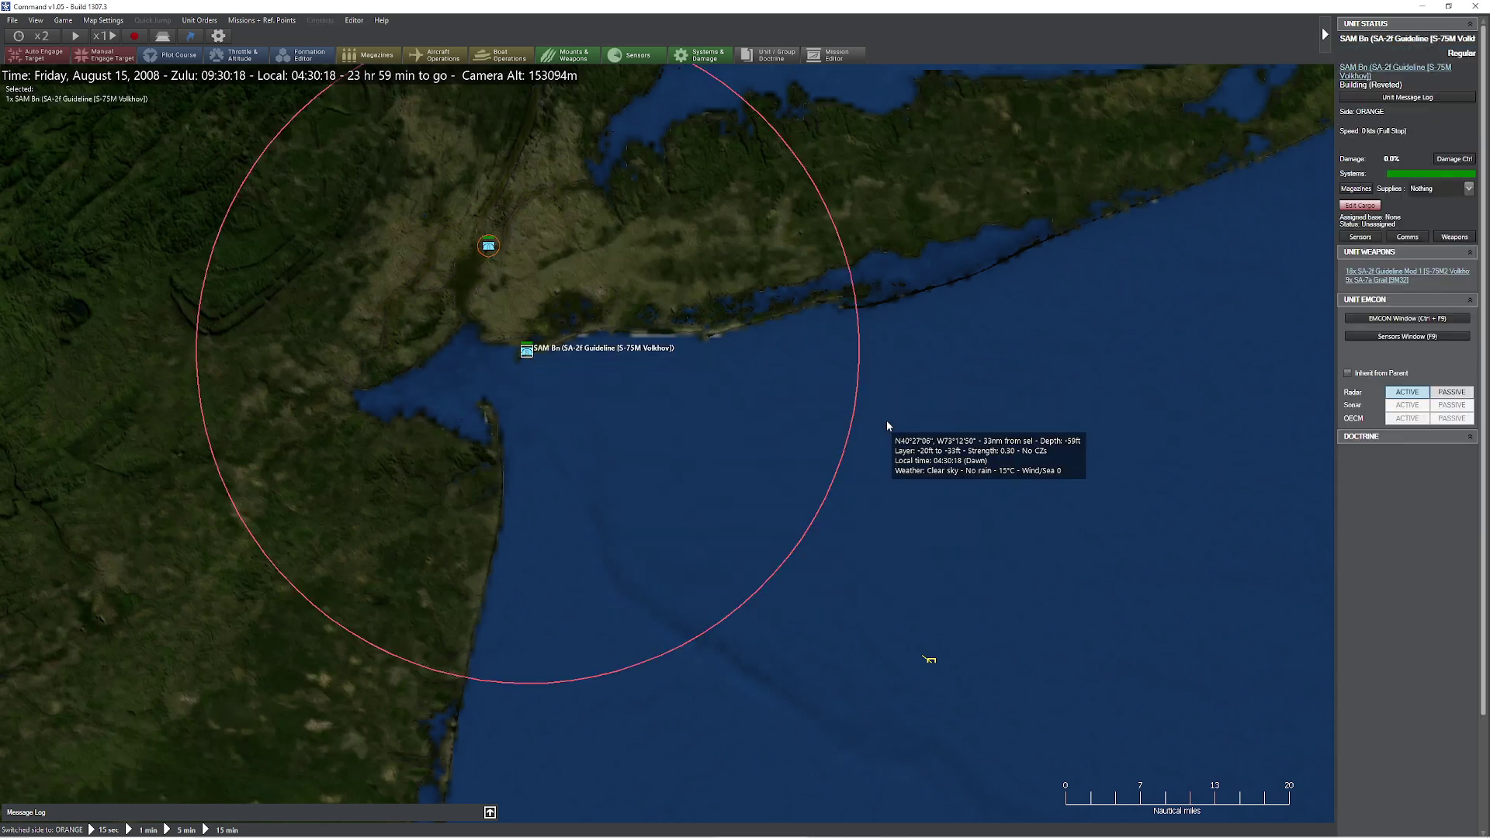
key("space")
left_click(927, 658)
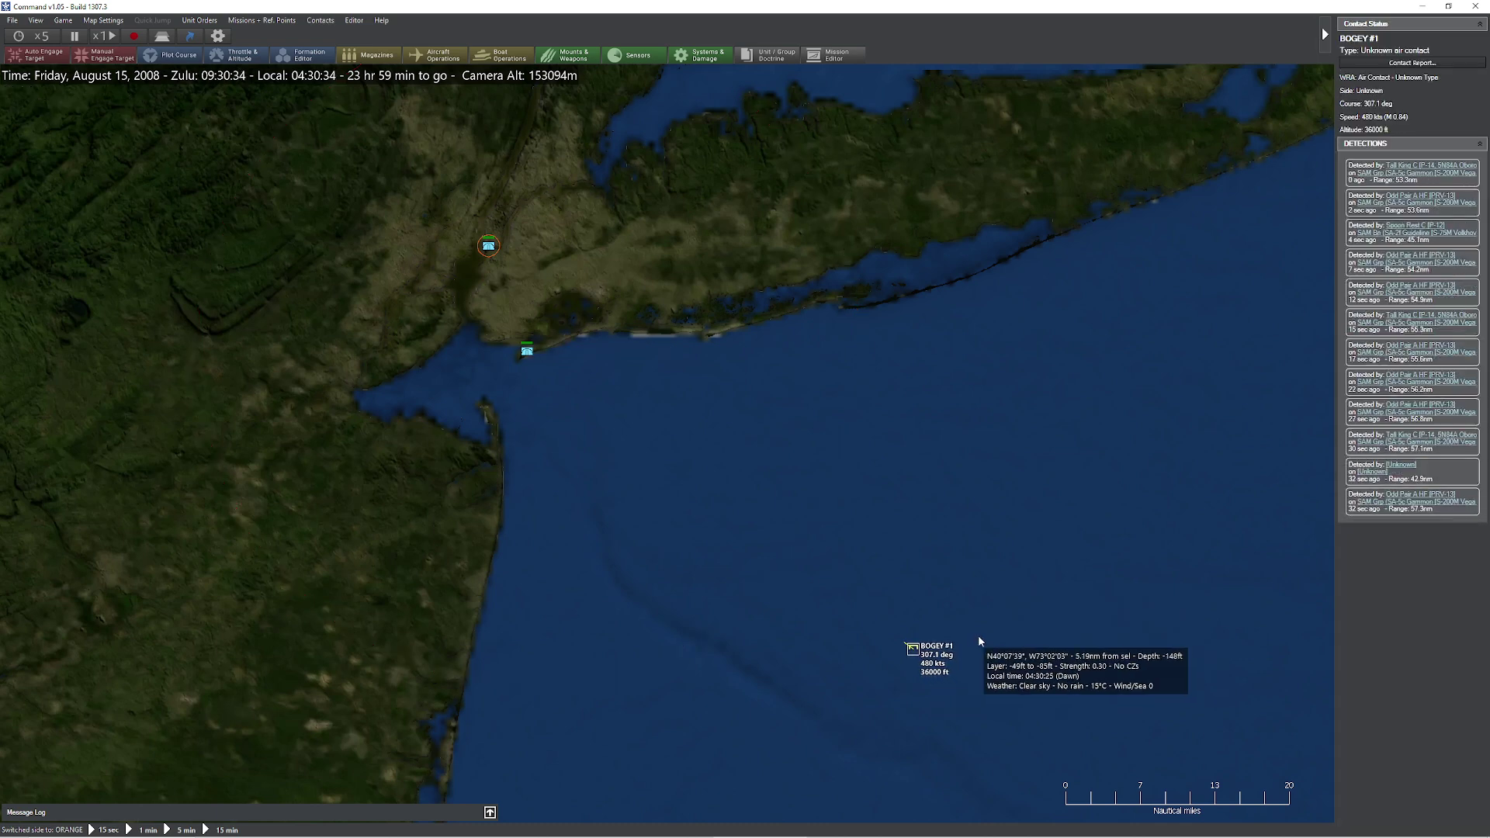
key("minus")
key("minus")
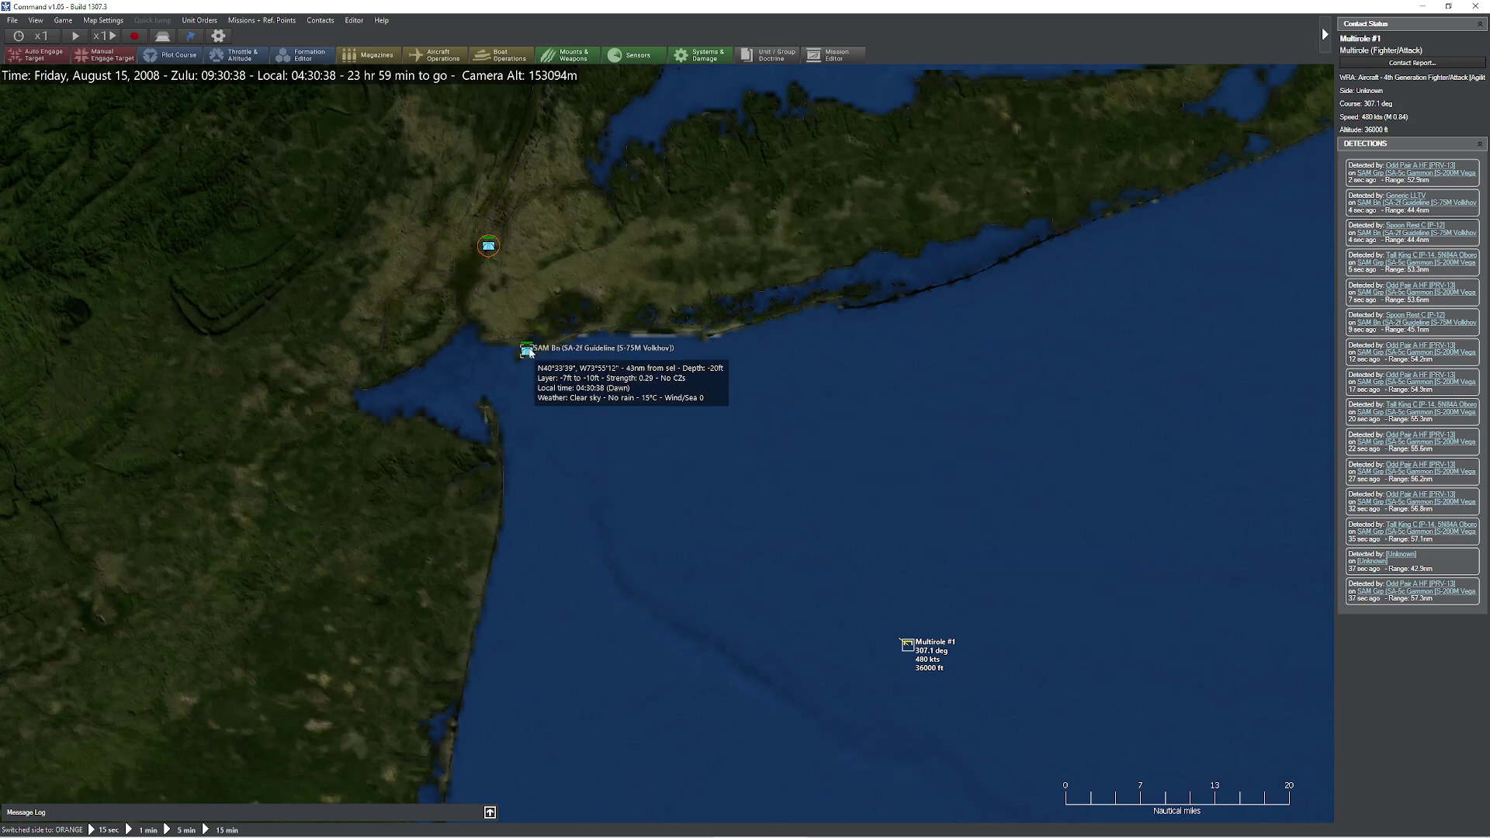
left_click(527, 351)
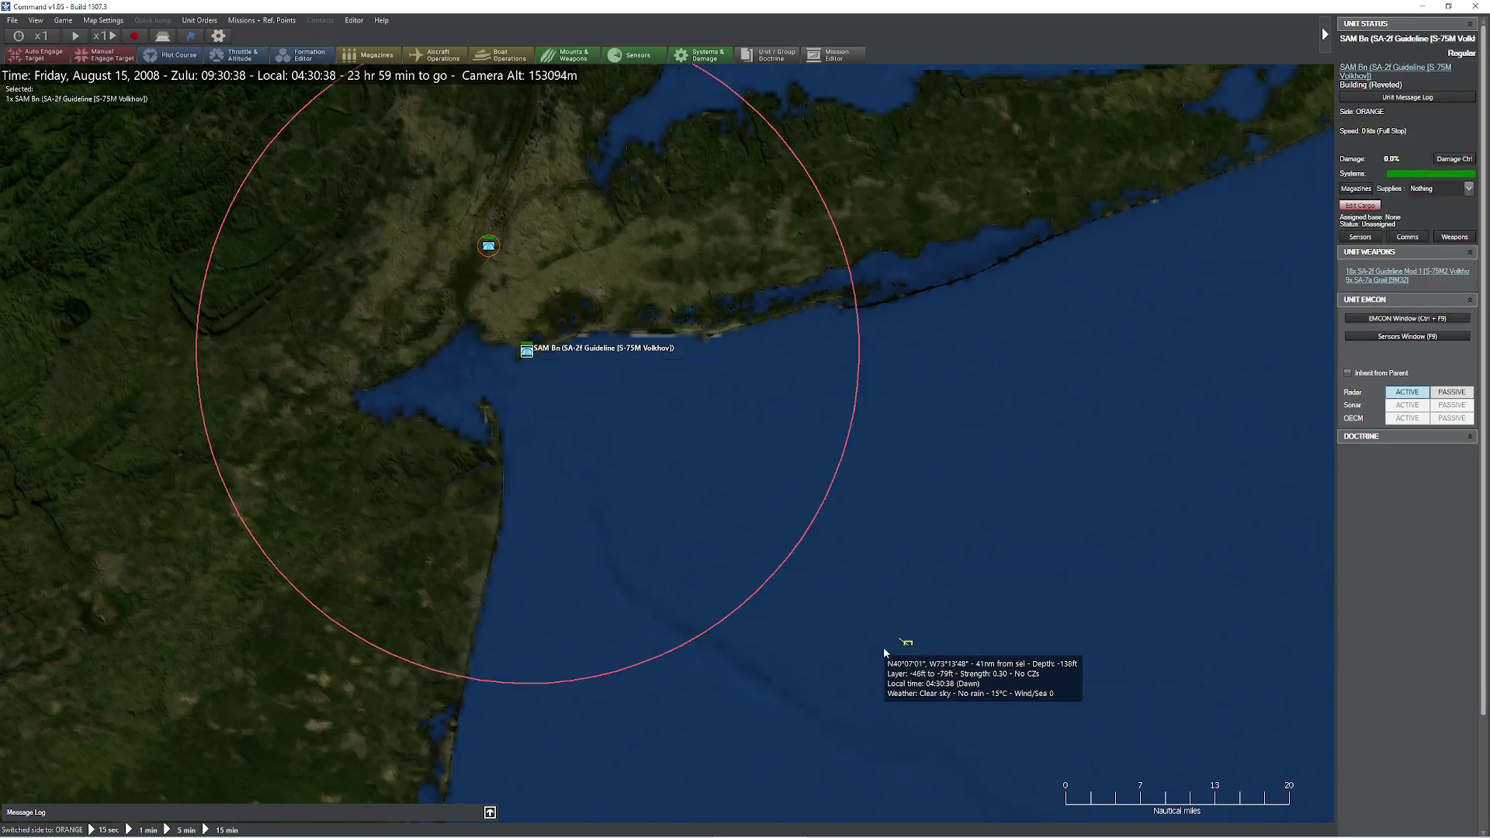
Step: Select the approaching air contact, run the scenario at up to x5 speed while following its detections, and pause at x1
left_click(905, 645)
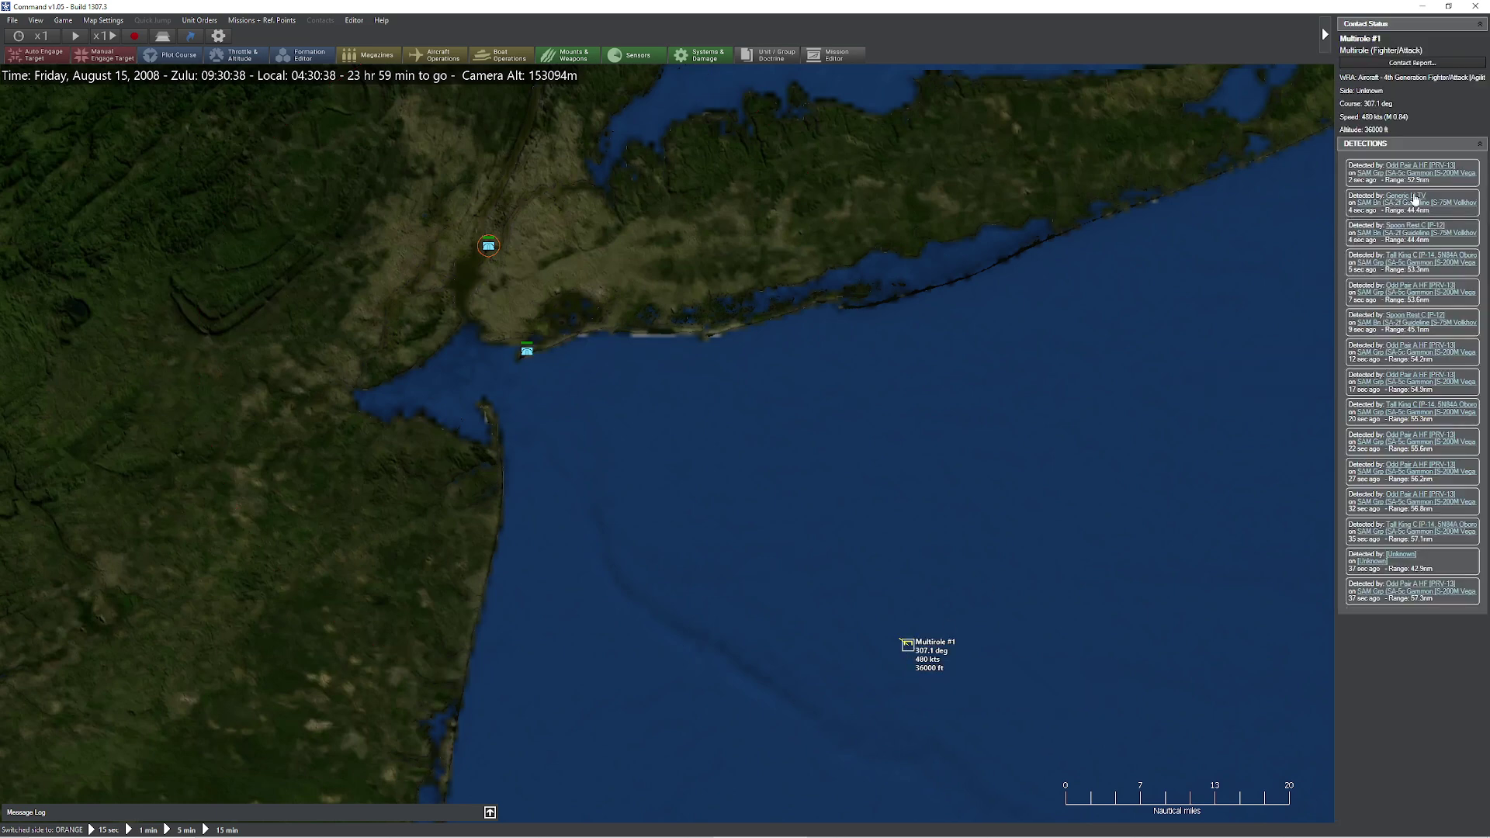
key("space")
key("plus")
key("plus")
key("plus")
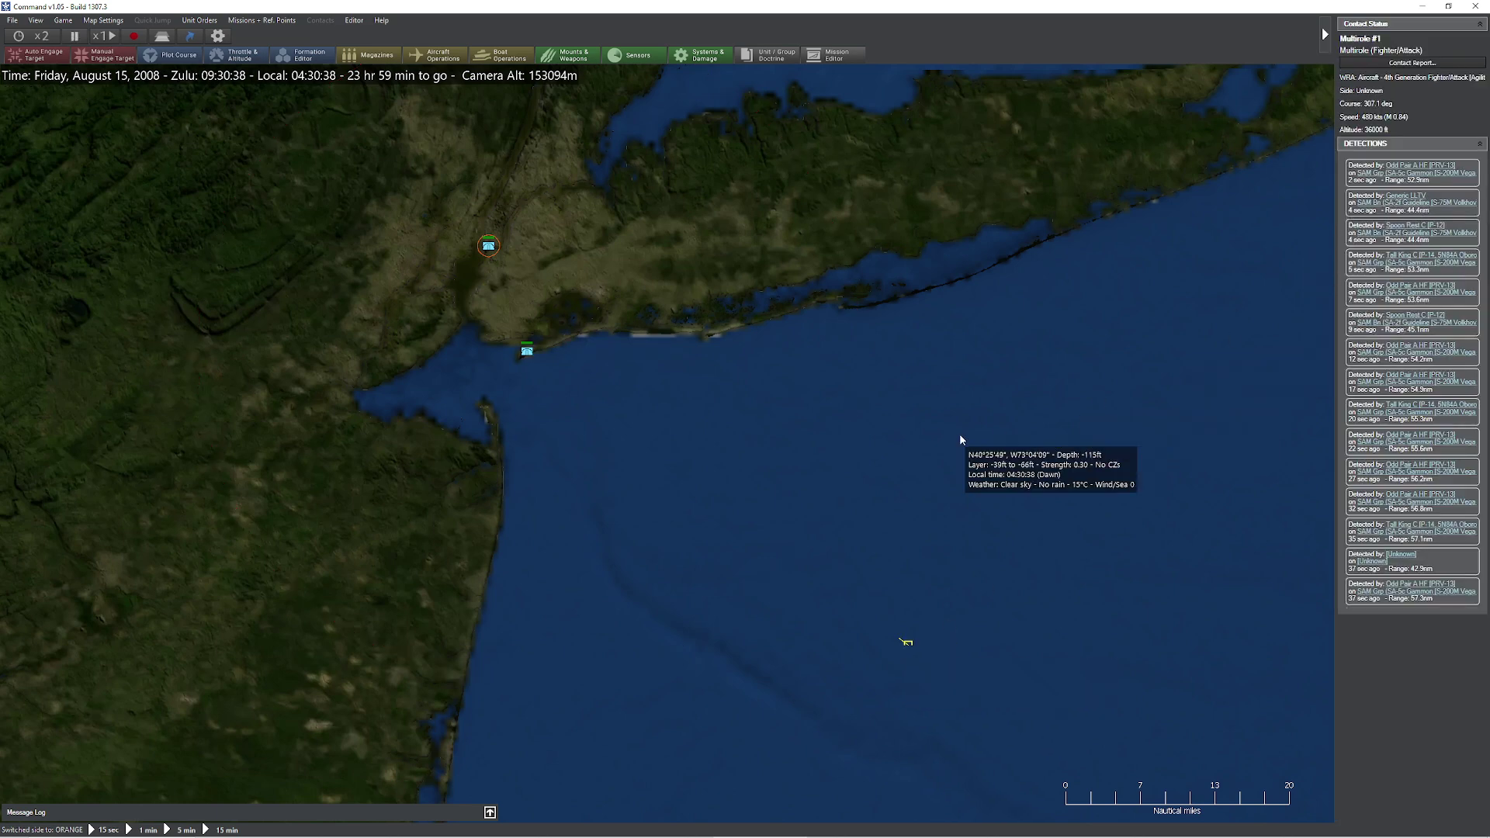
key("minus")
key("minus")
key("minus")
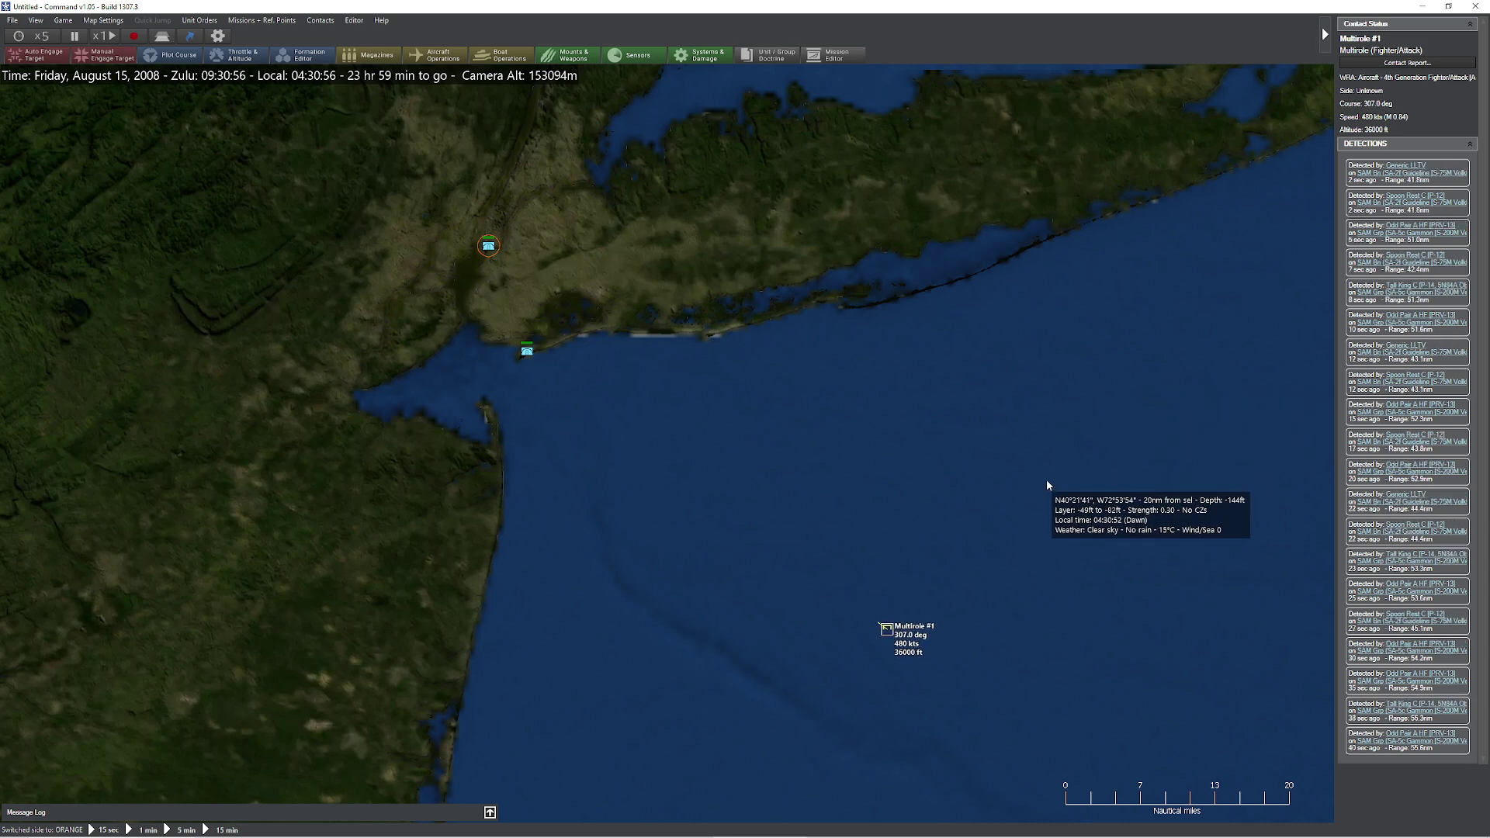
key("minus")
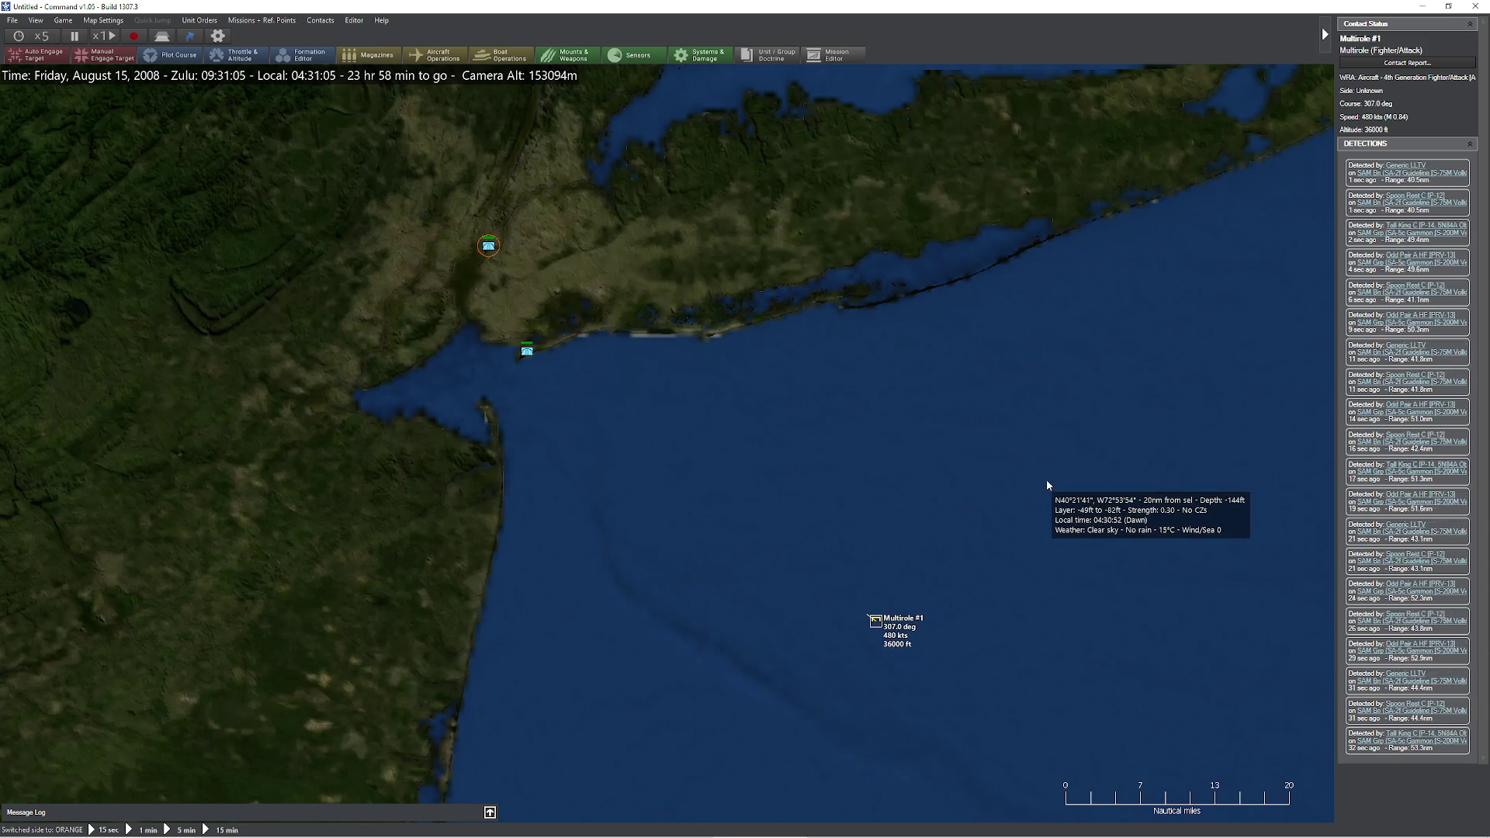
key("space")
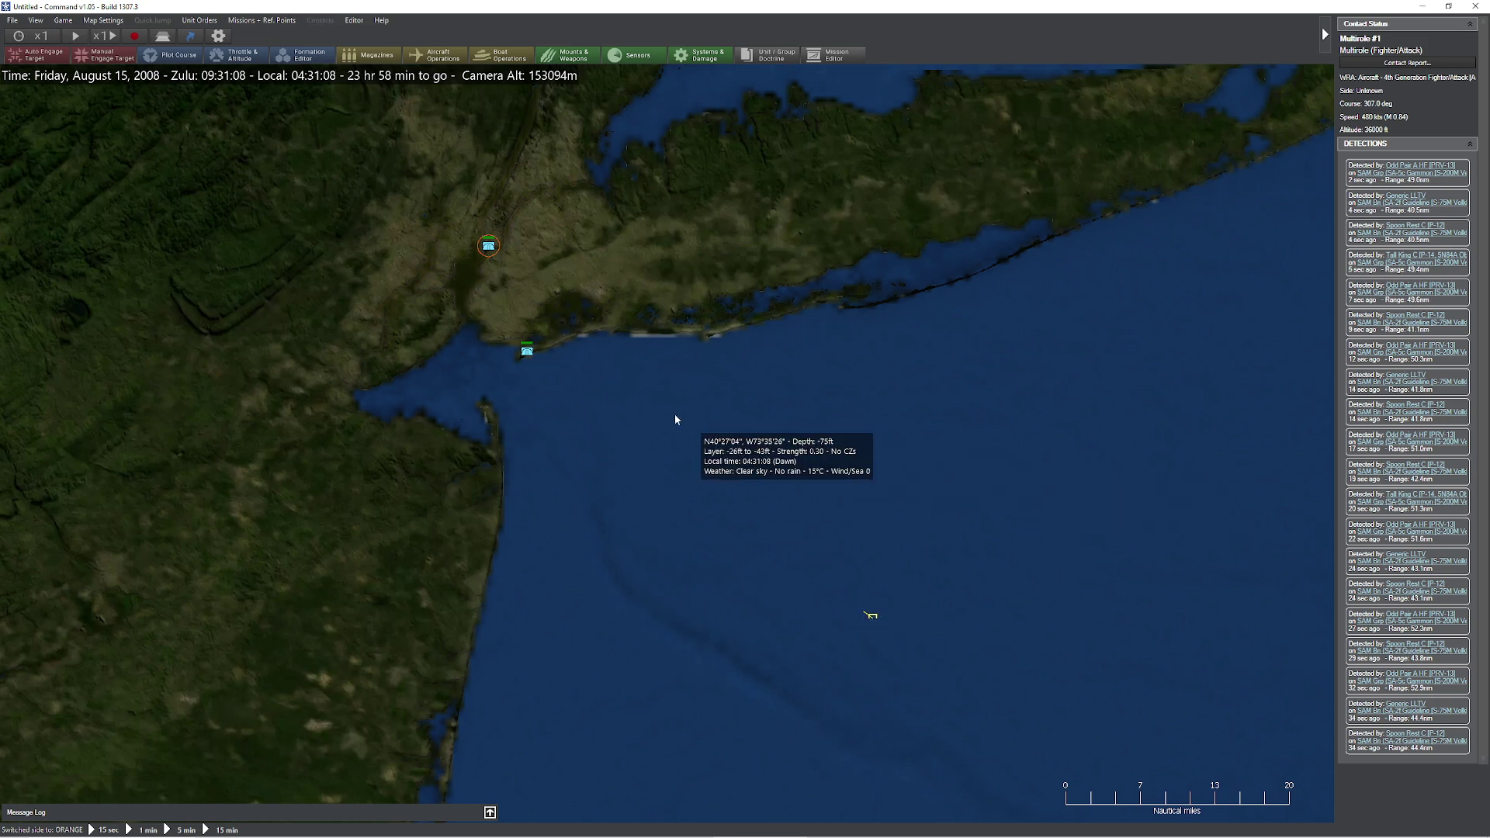
Step: Set the UHF/VHF radio of the coastal SA-2f battalion to Destroyed in its damage status and close the window
left_click(528, 350)
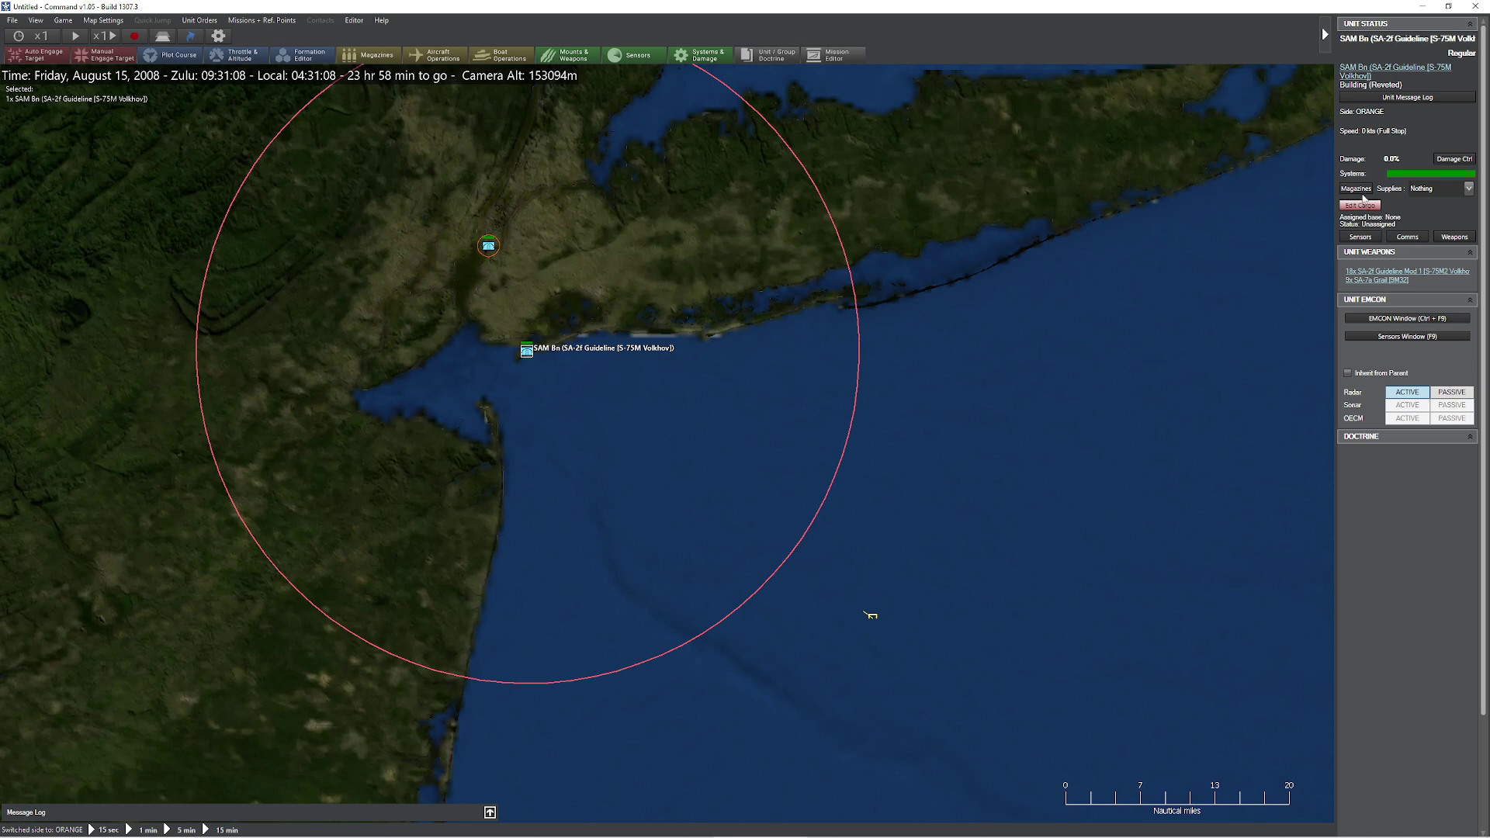
left_click(1473, 160)
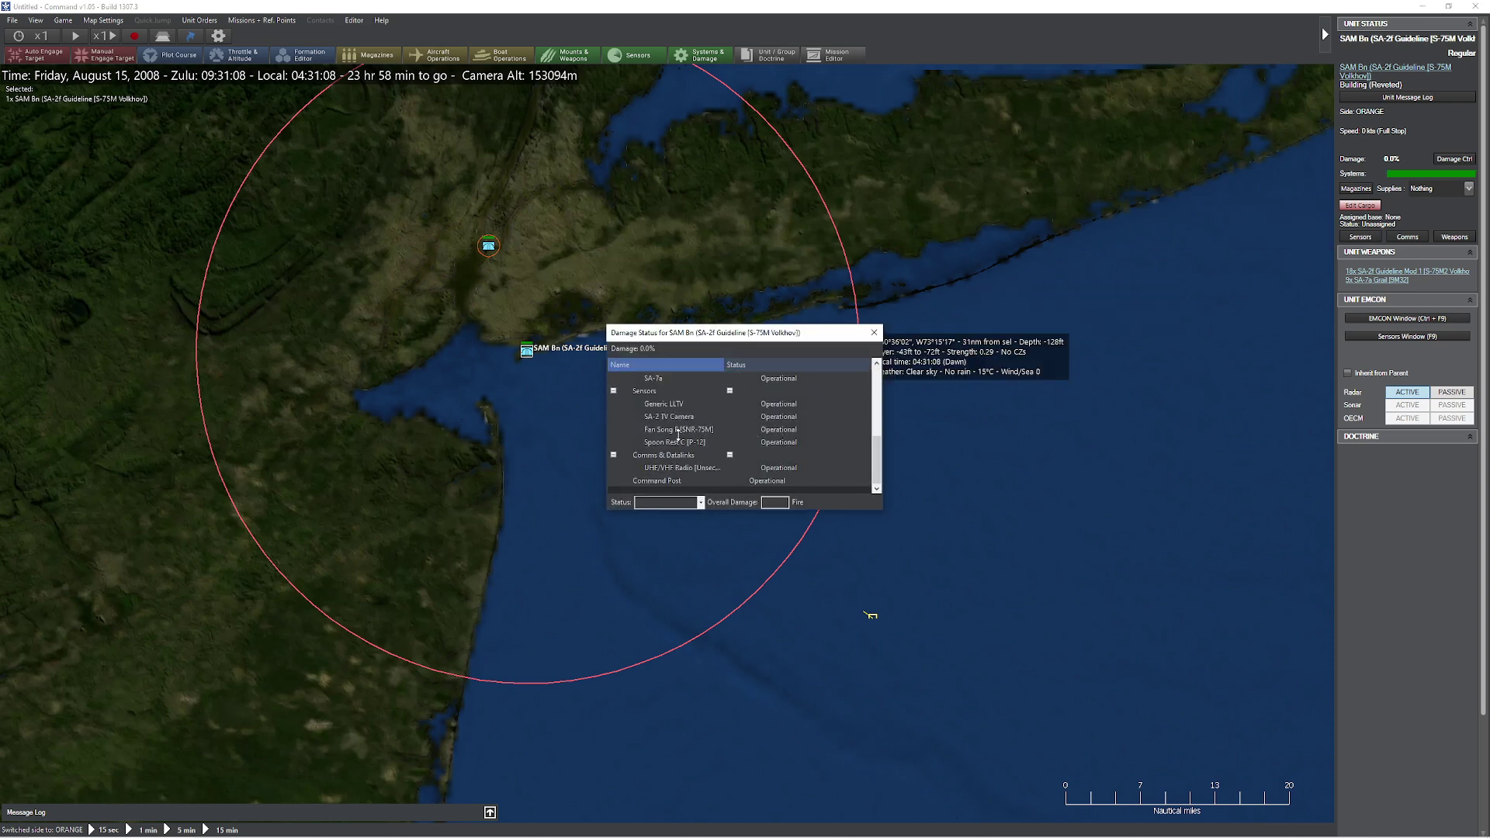
left_click(677, 469)
left_click(701, 503)
left_click(669, 549)
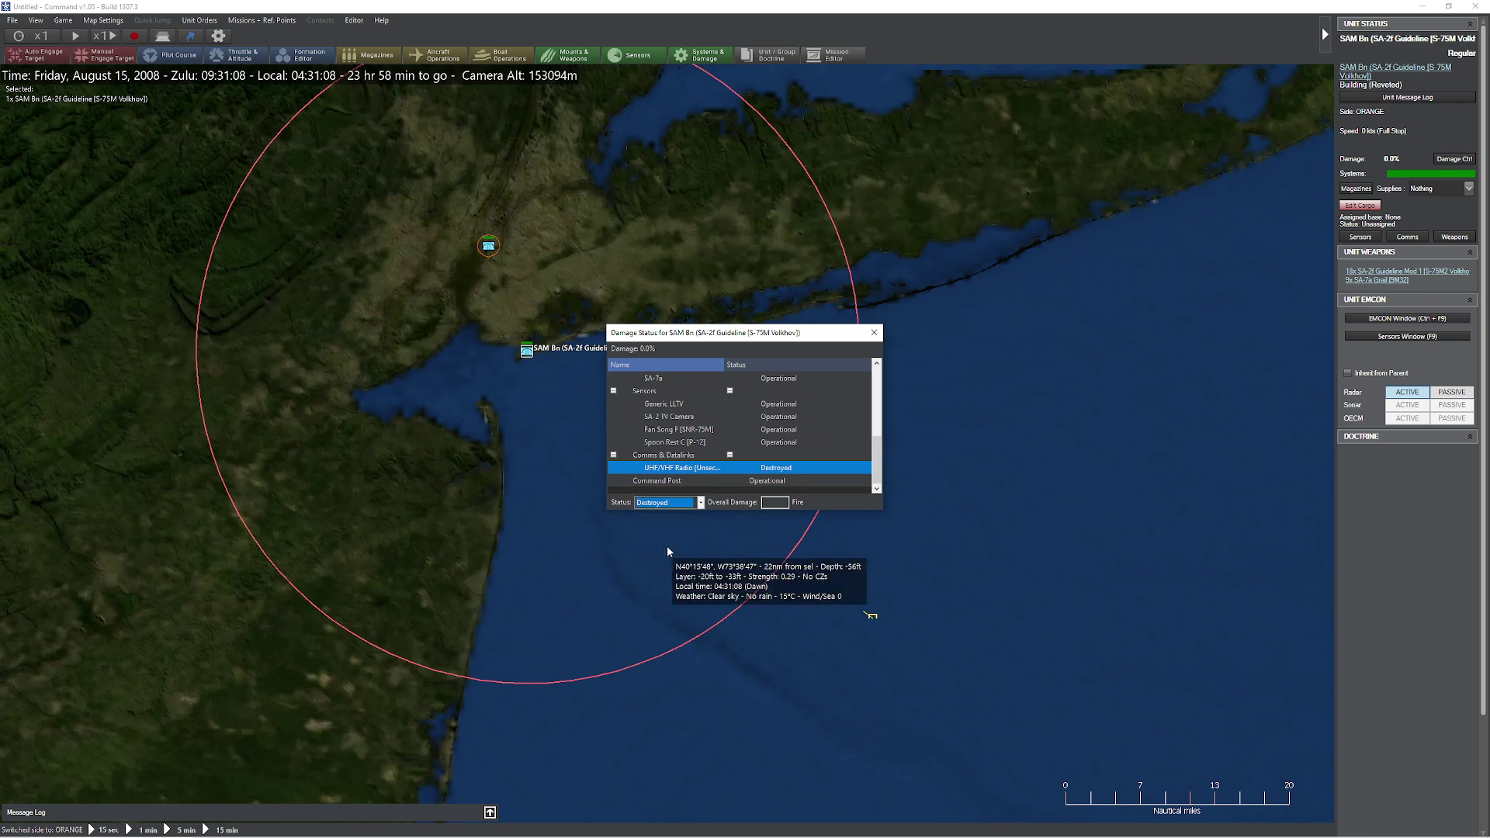
left_click(874, 332)
Step: Run the scenario at up to x5 speed, pause at x1 and check the coastal SA-2f battalion's unit status
left_click(924, 391)
key("space")
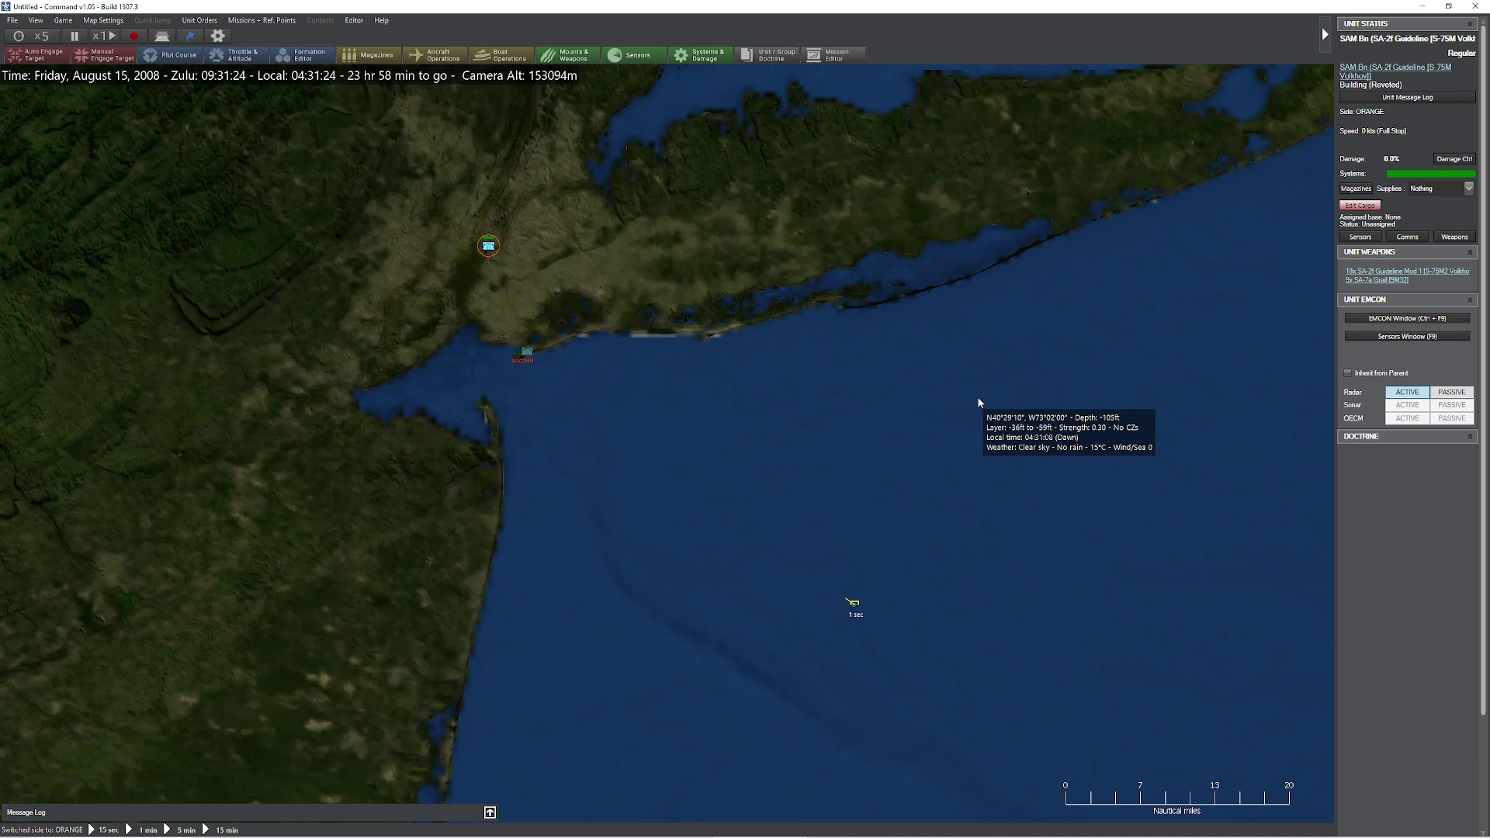
key("space")
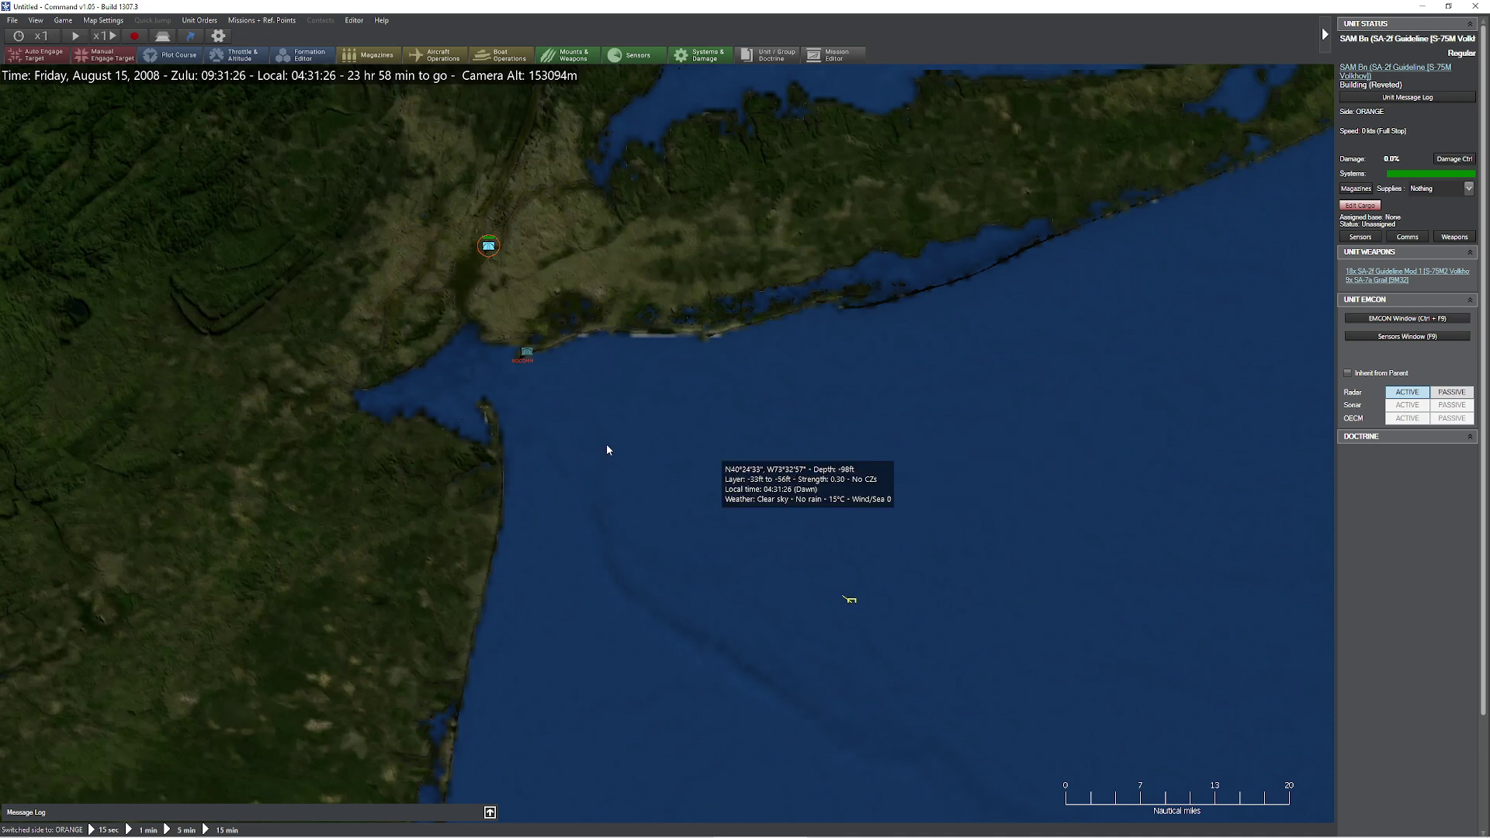
left_click(526, 355)
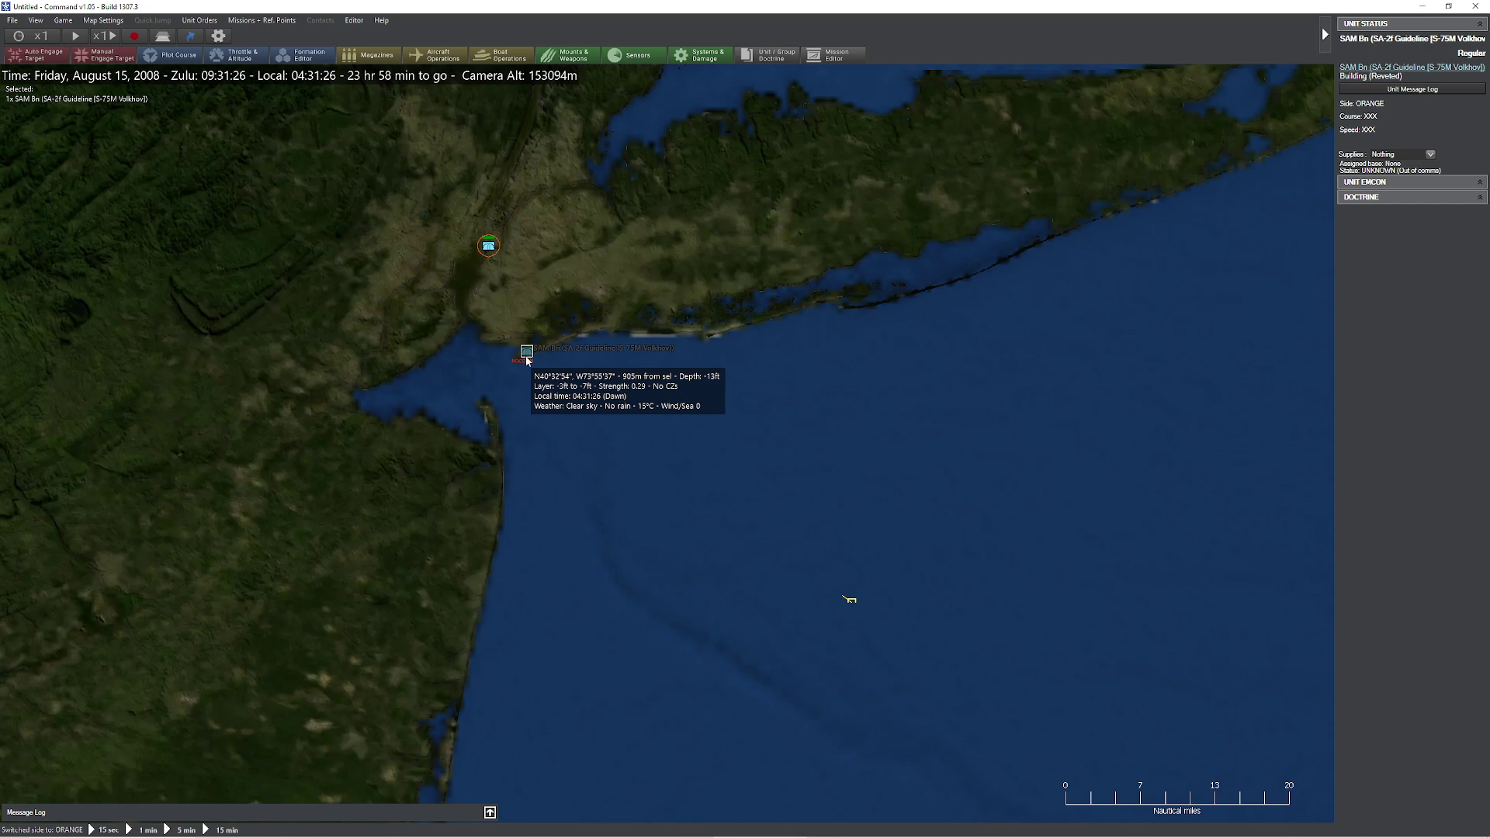
left_click(578, 318)
Step: Resume the scenario at x1 and examine which units and sensors are detecting the approaching air contact
key("space")
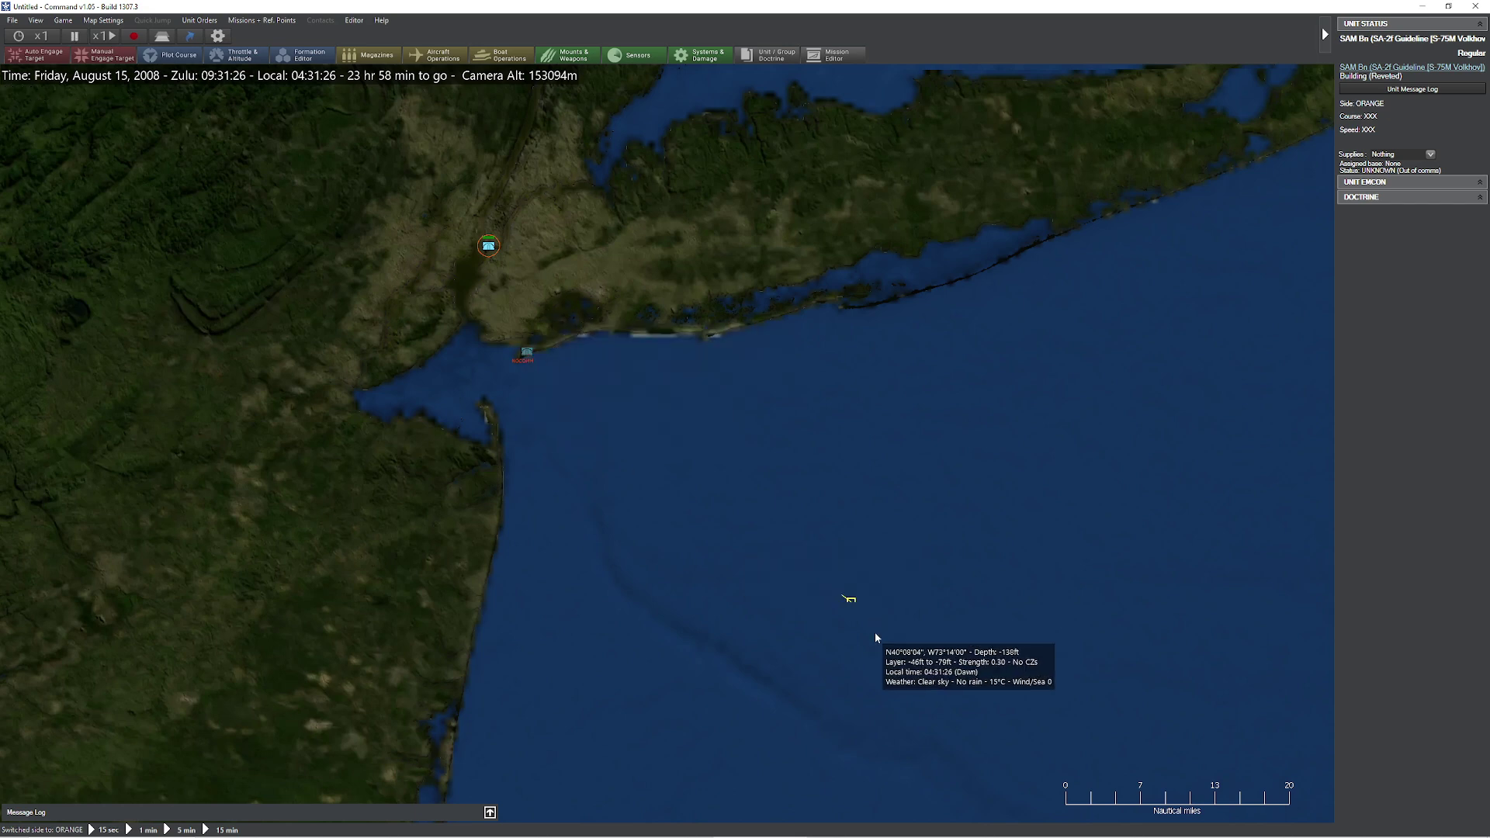
left_click(847, 607)
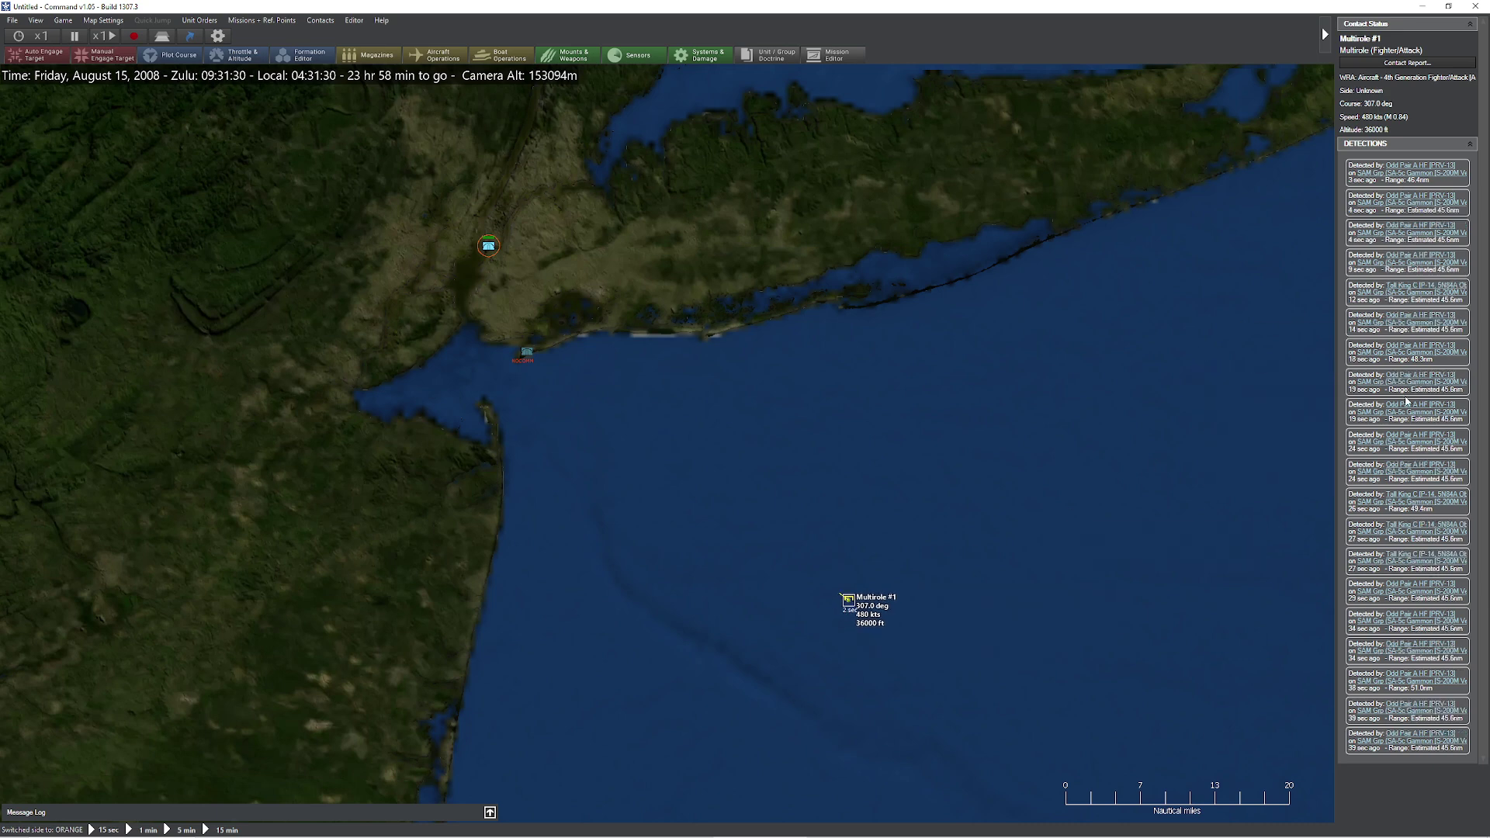
left_click(486, 246)
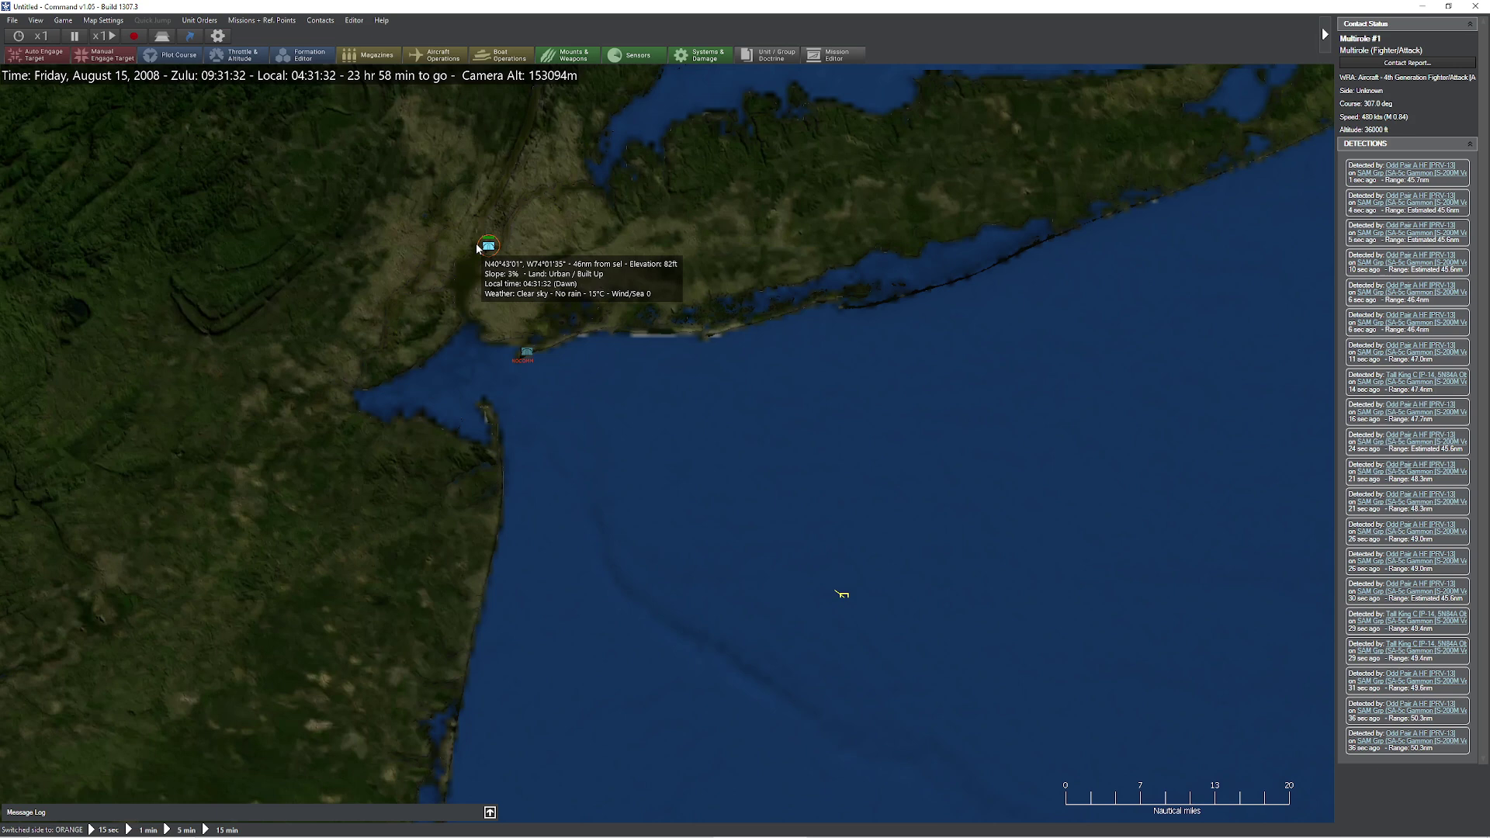
left_click(842, 596)
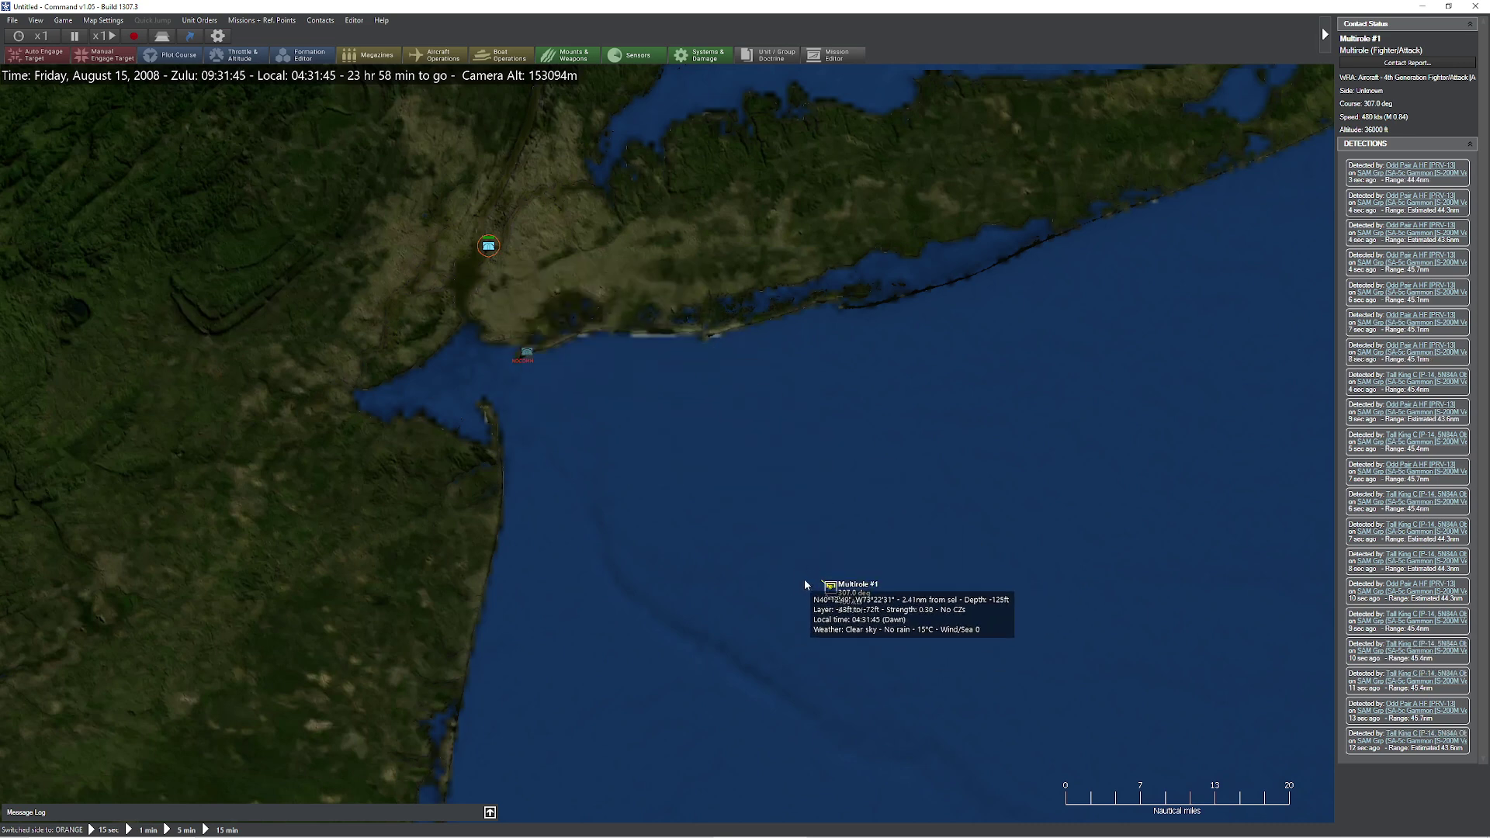
Step: Switch to the Isolated POV of the coastal SA-2f battalion
left_click(527, 355)
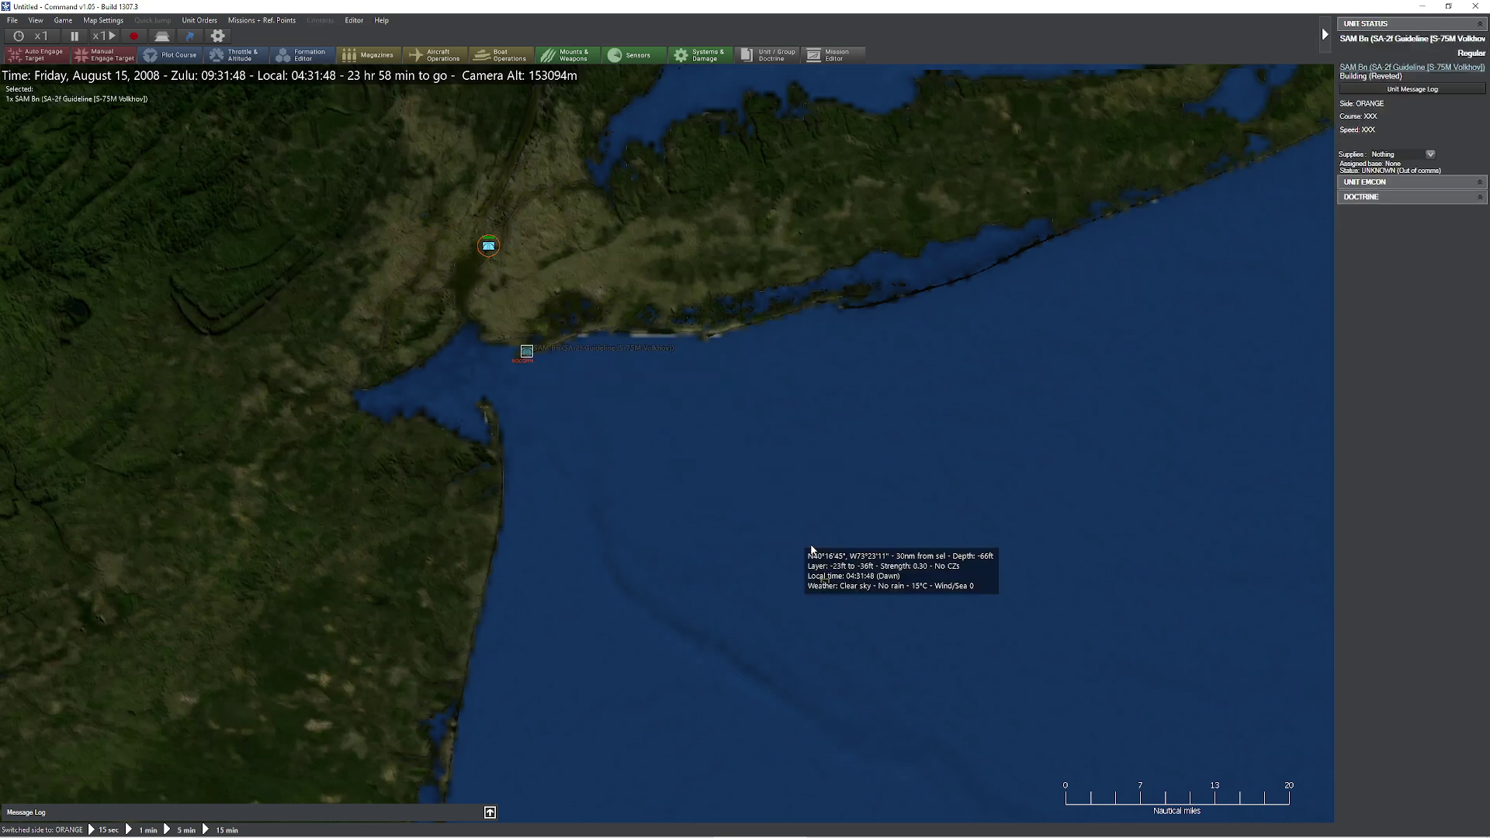
left_click(88, 22)
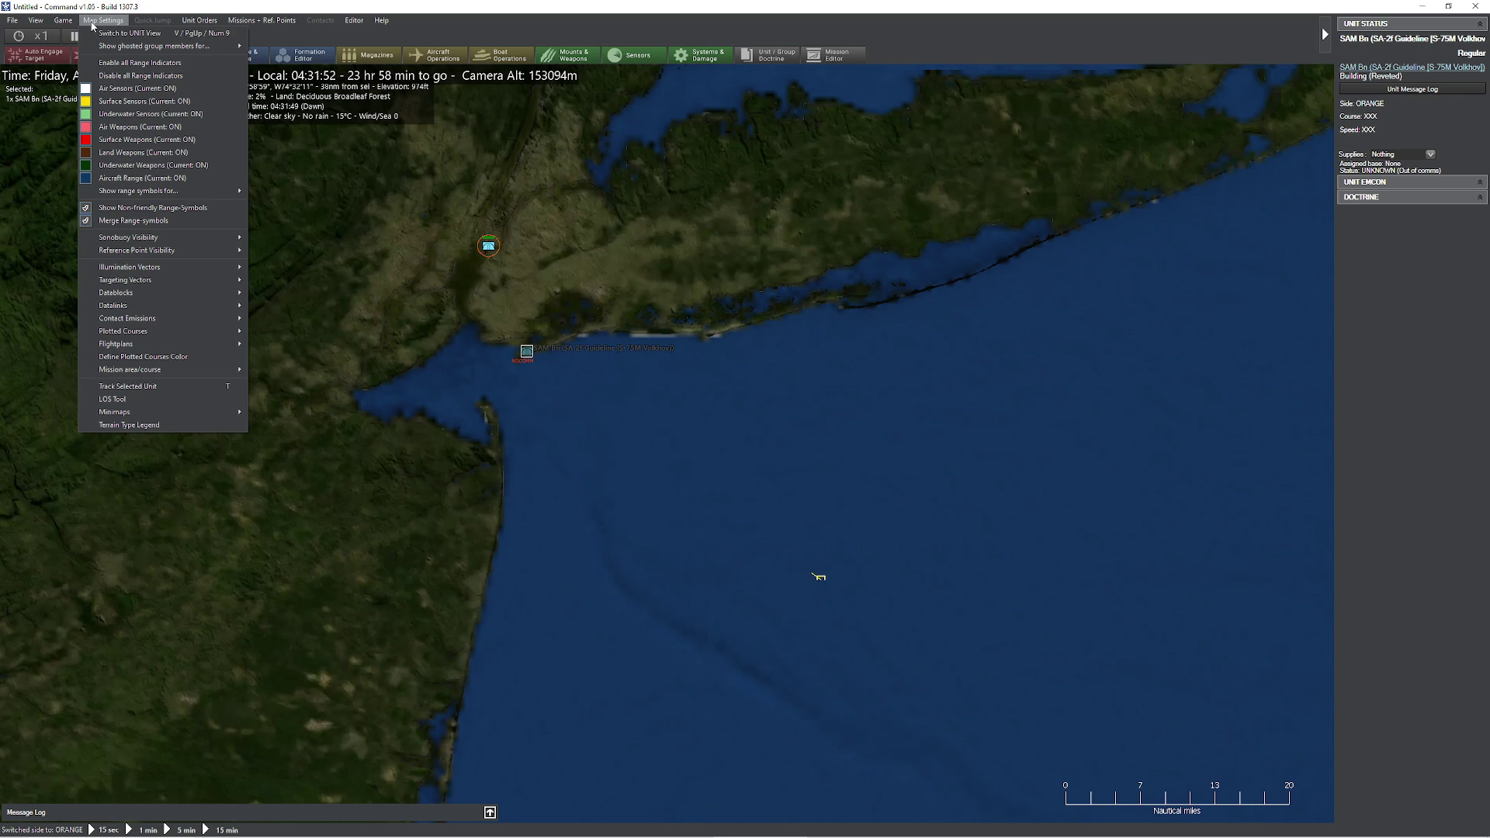
left_click(200, 22)
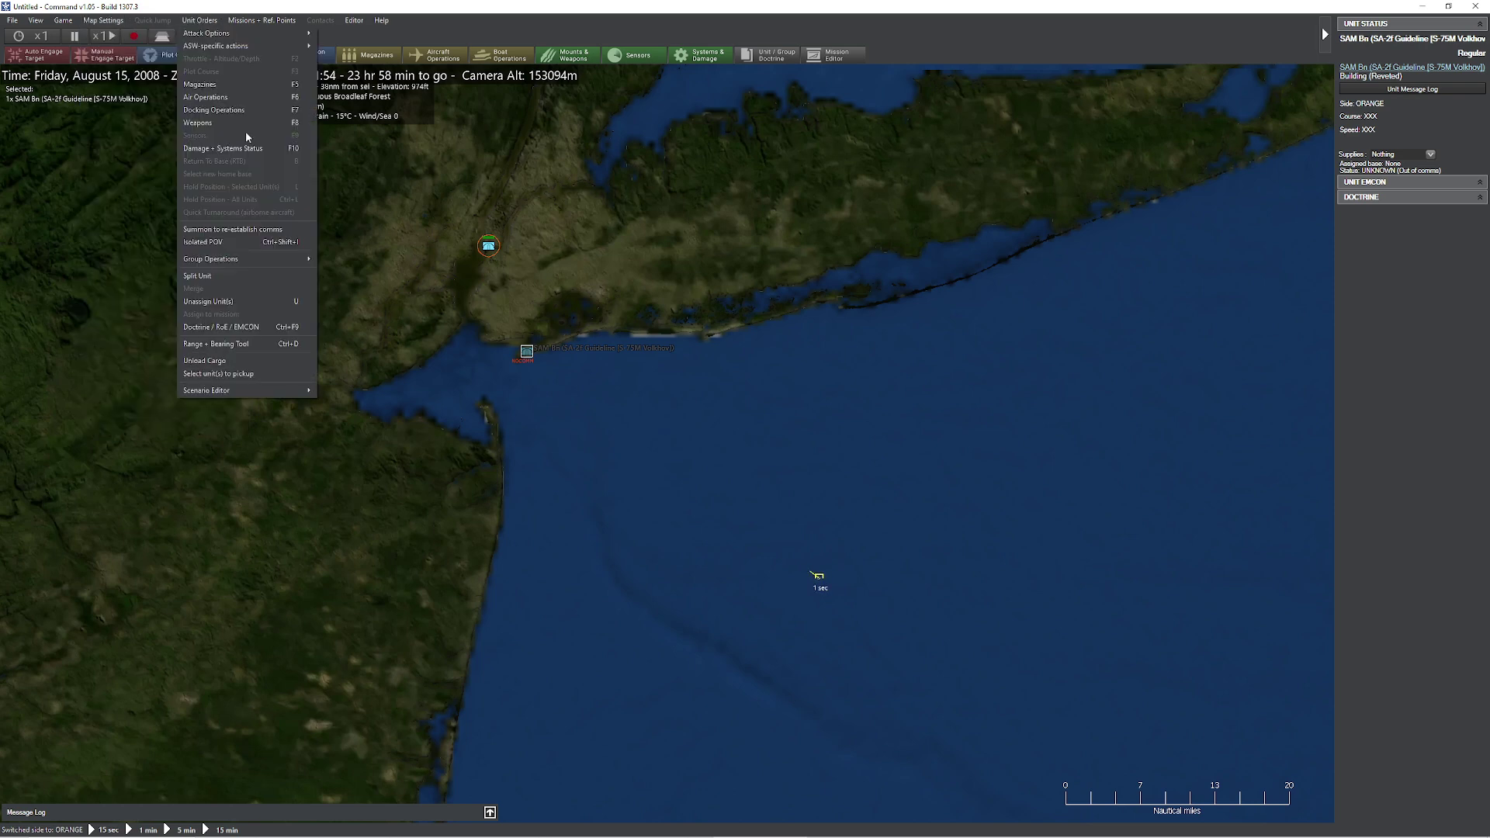
left_click(203, 242)
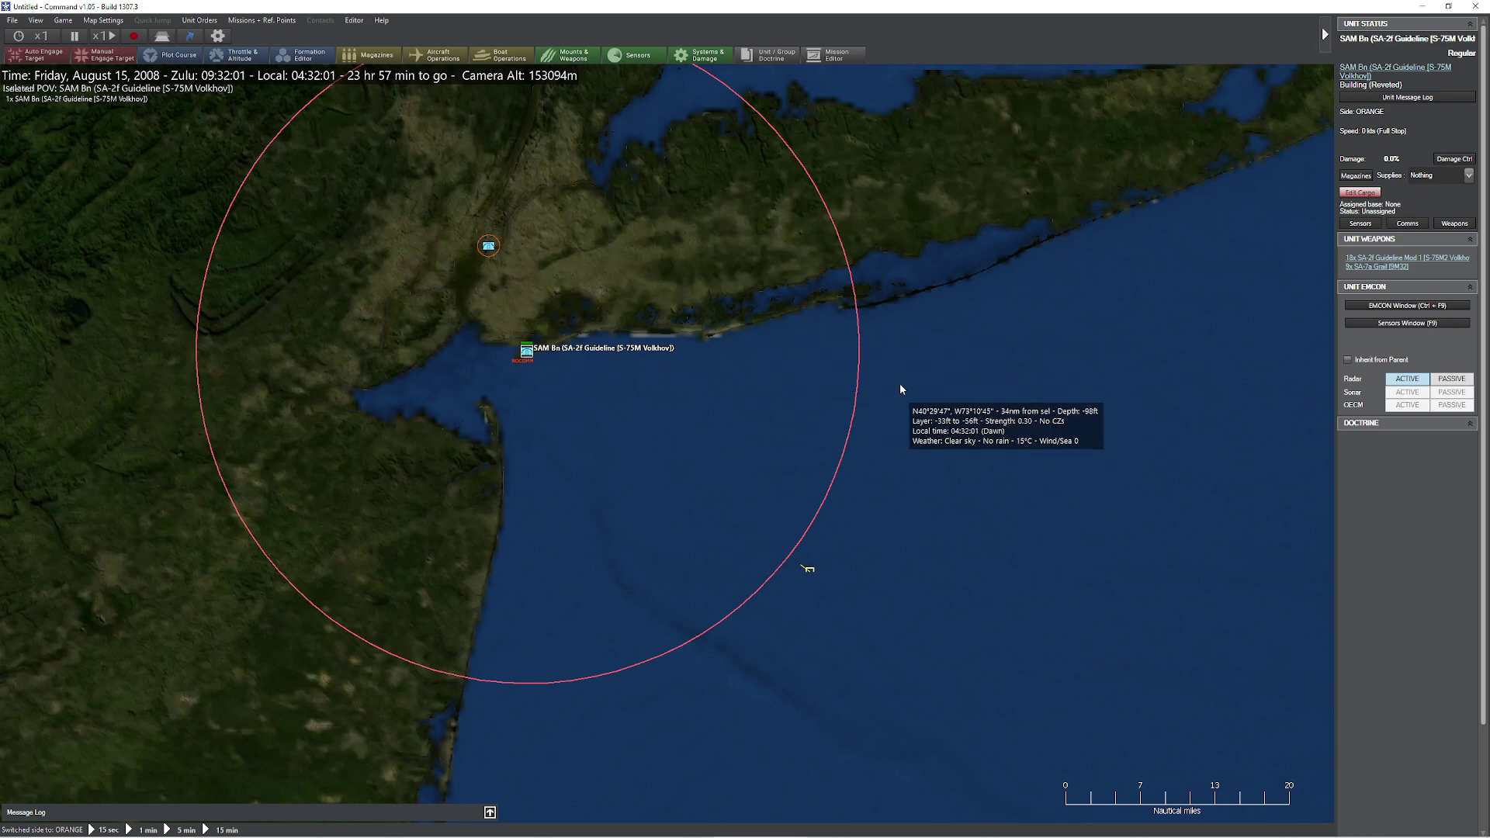
Step: Run the scenario at up to x15 speed from the isolated view, return to x1 and select the air contact
key("Up")
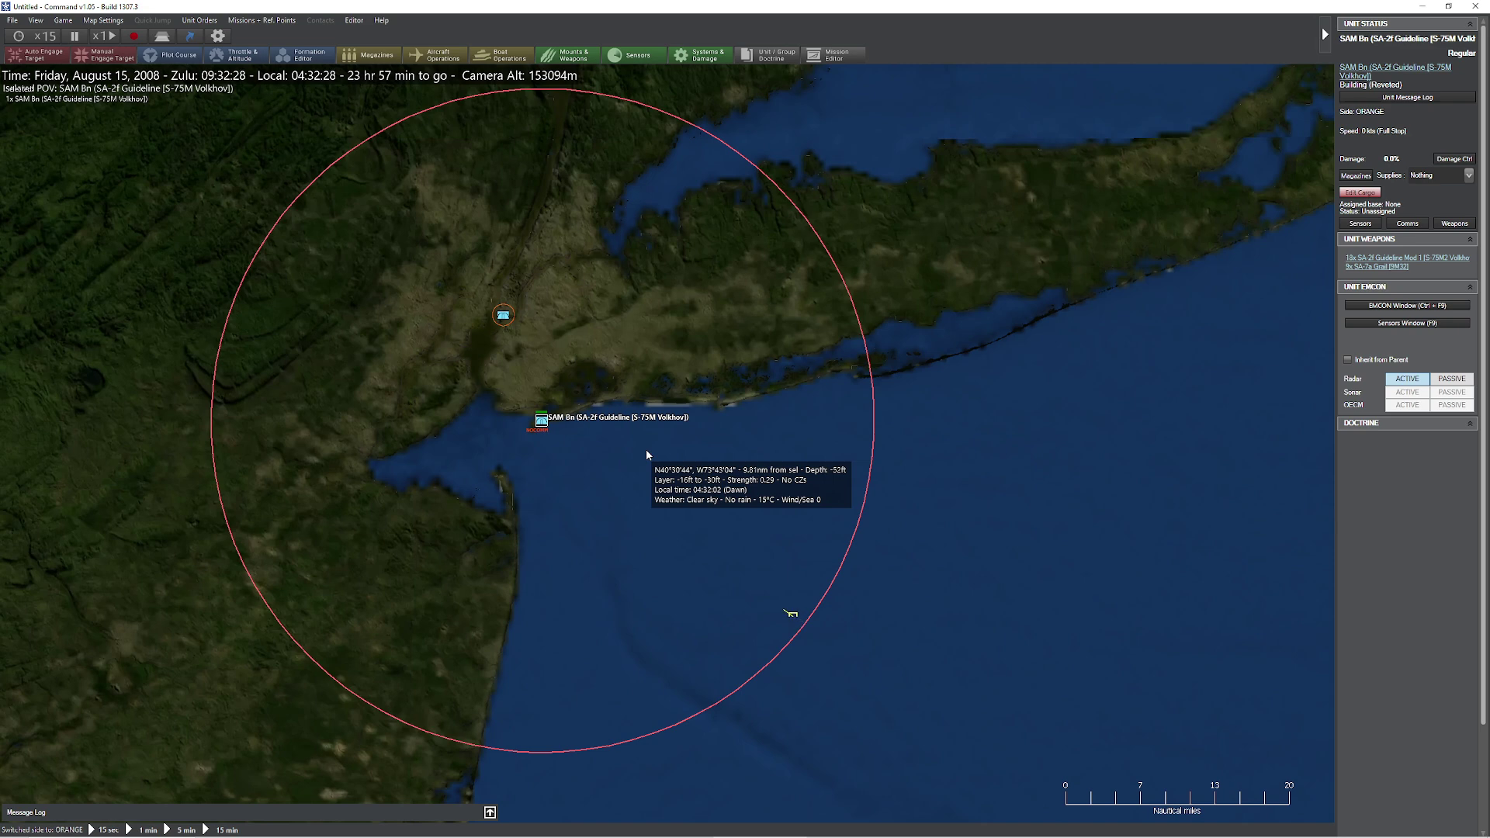
key("minus")
key("minus")
left_click(786, 612)
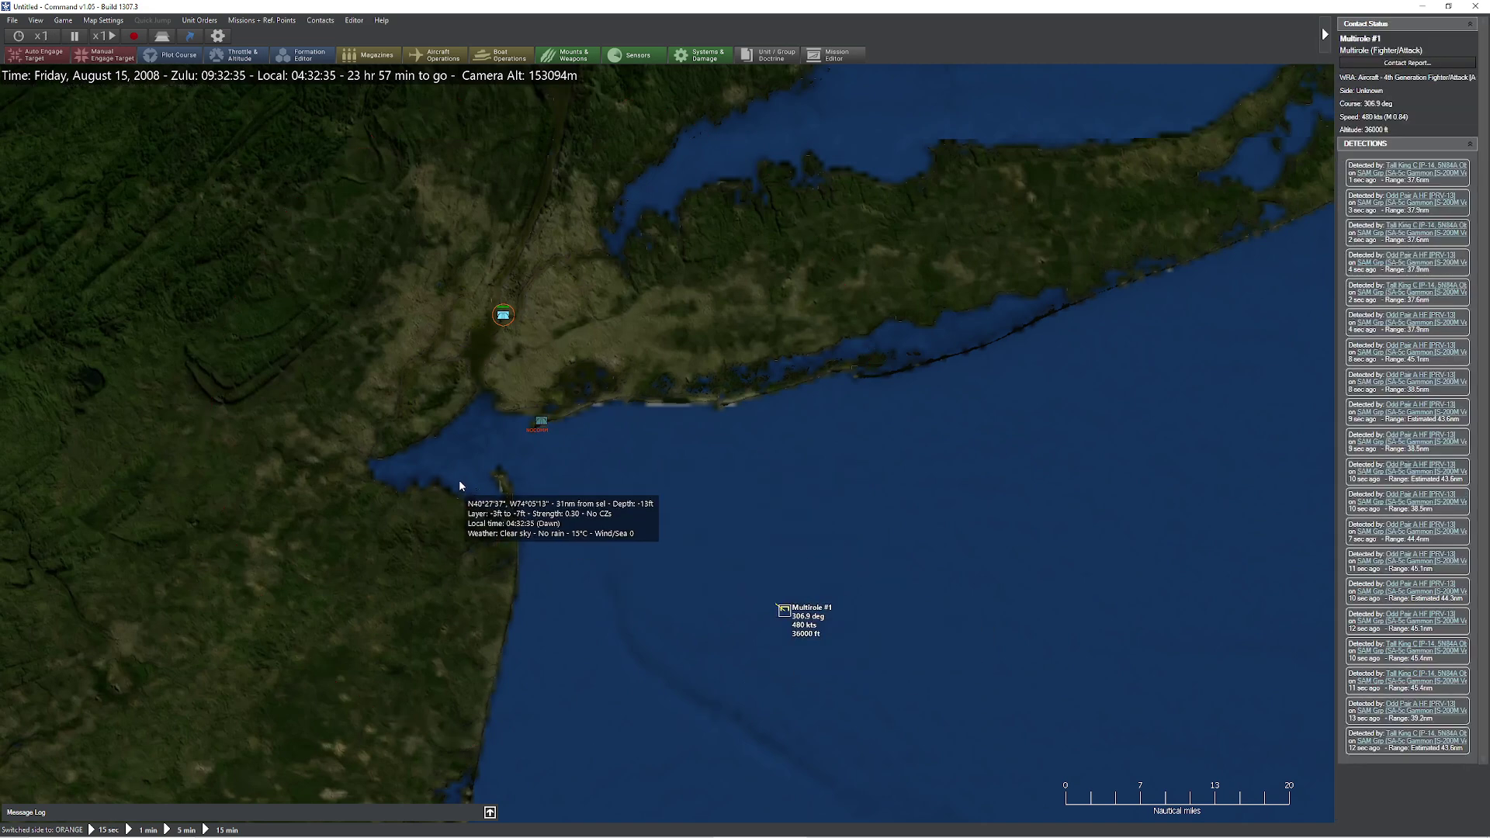
Step: Check the coastal SA-2f battalion's status from the side's view and clear the selection
left_click(542, 423)
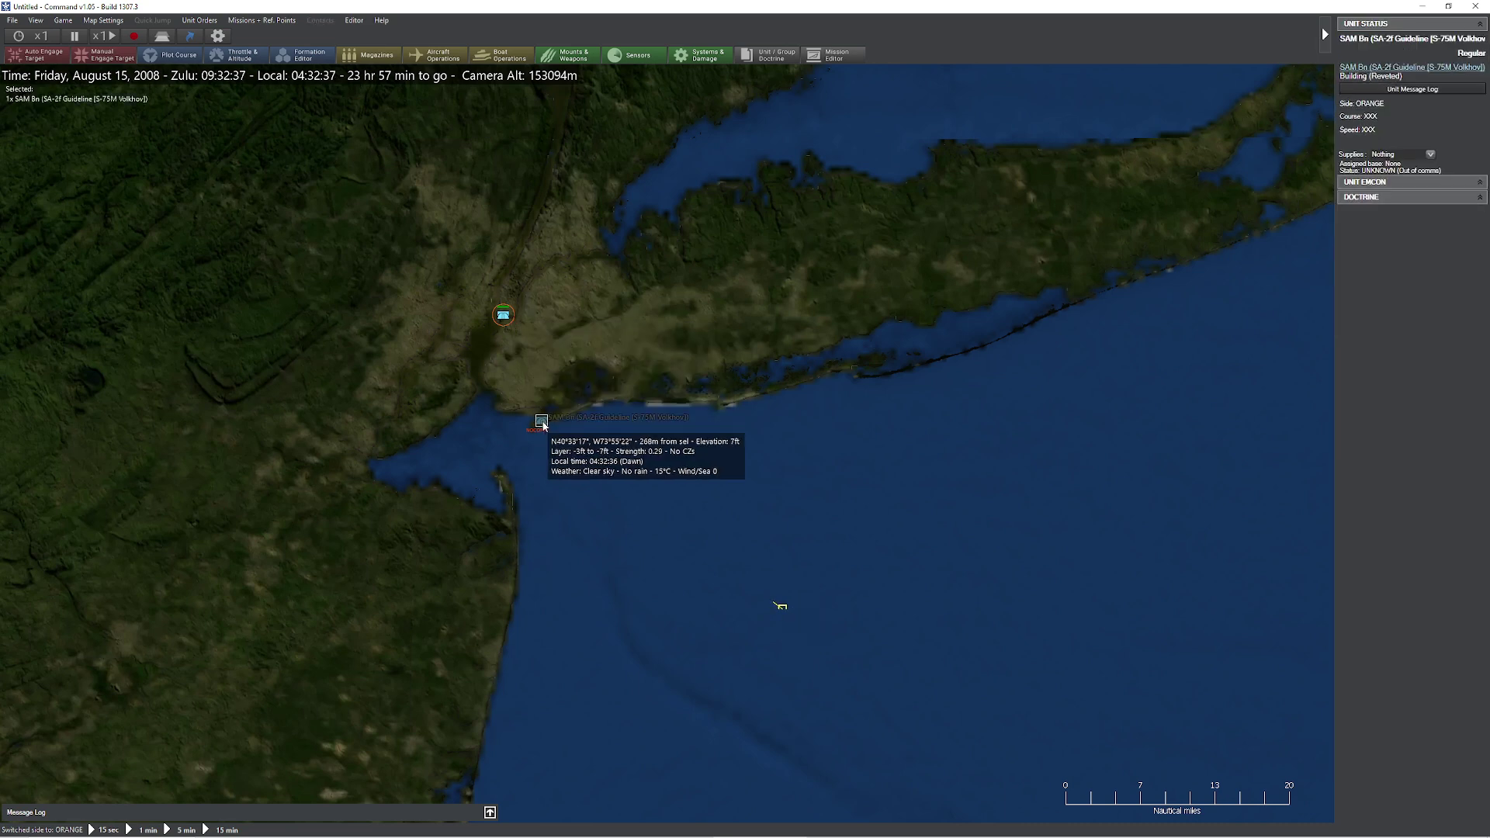
left_click(199, 21)
left_click(411, 201)
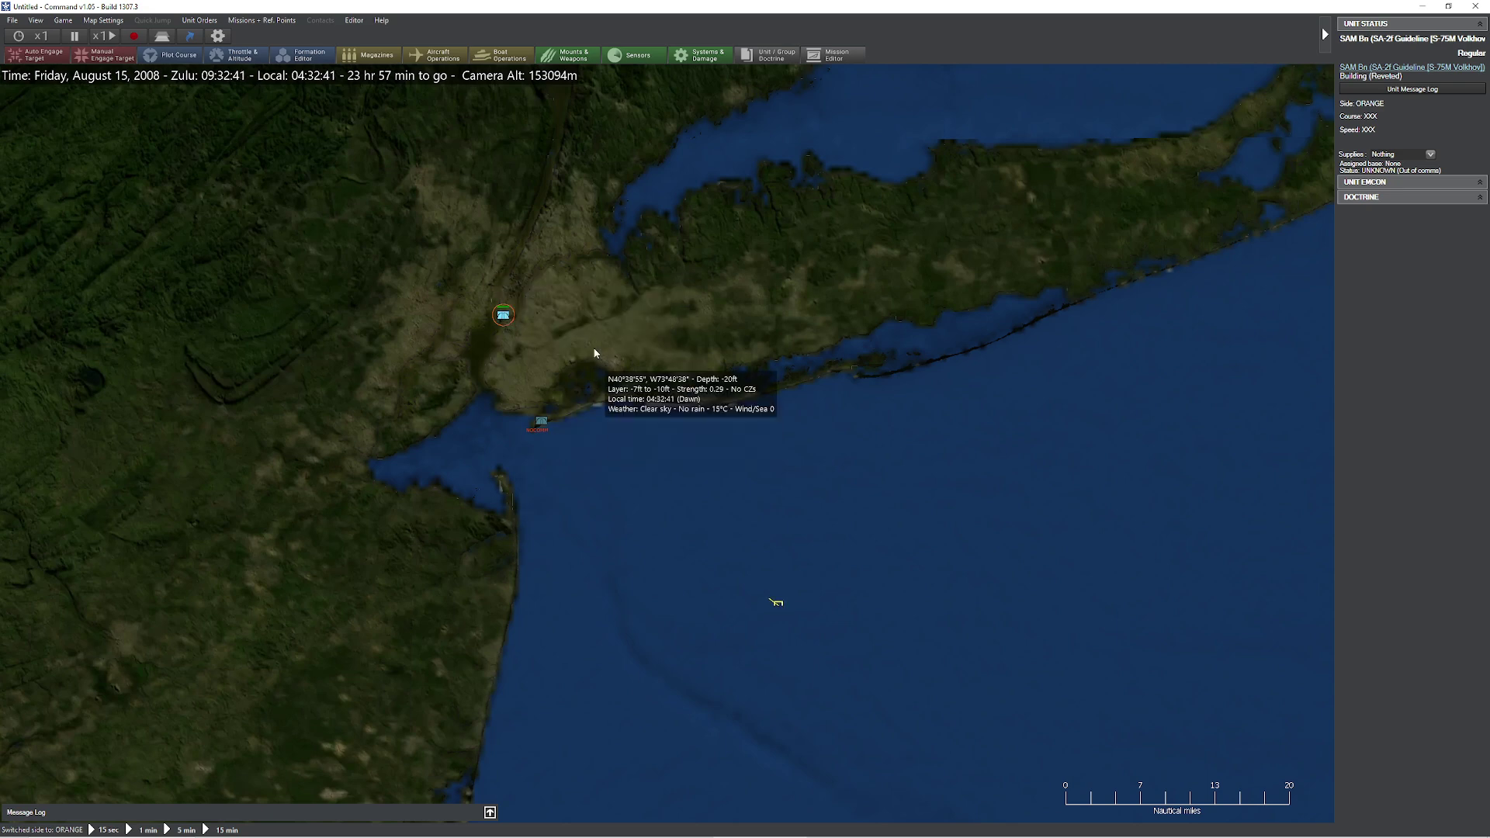
scroll(765, 407, "up", 1)
scroll(764, 405, "up", 1)
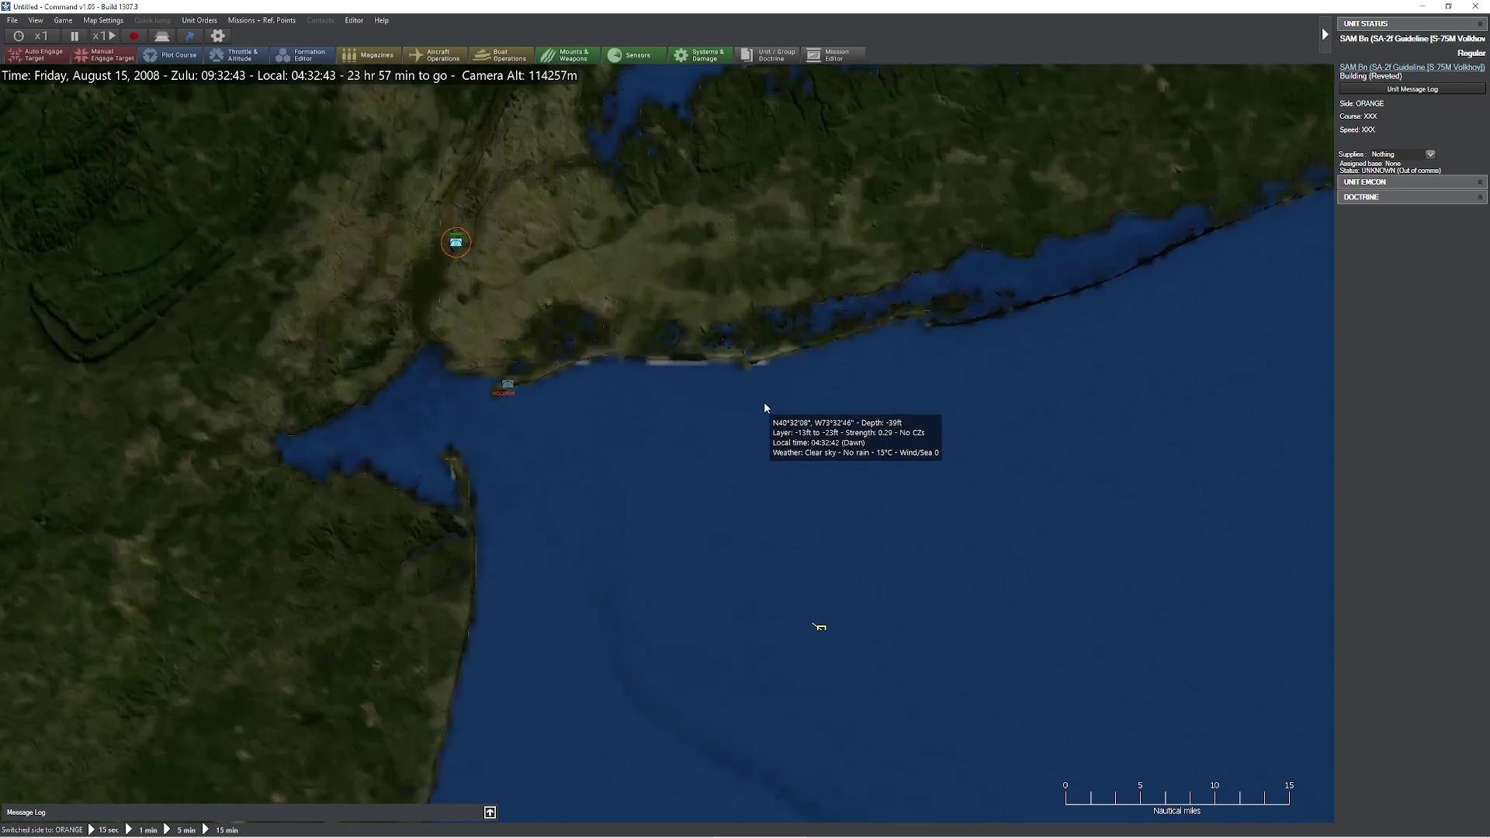
scroll(764, 402, "down", 3)
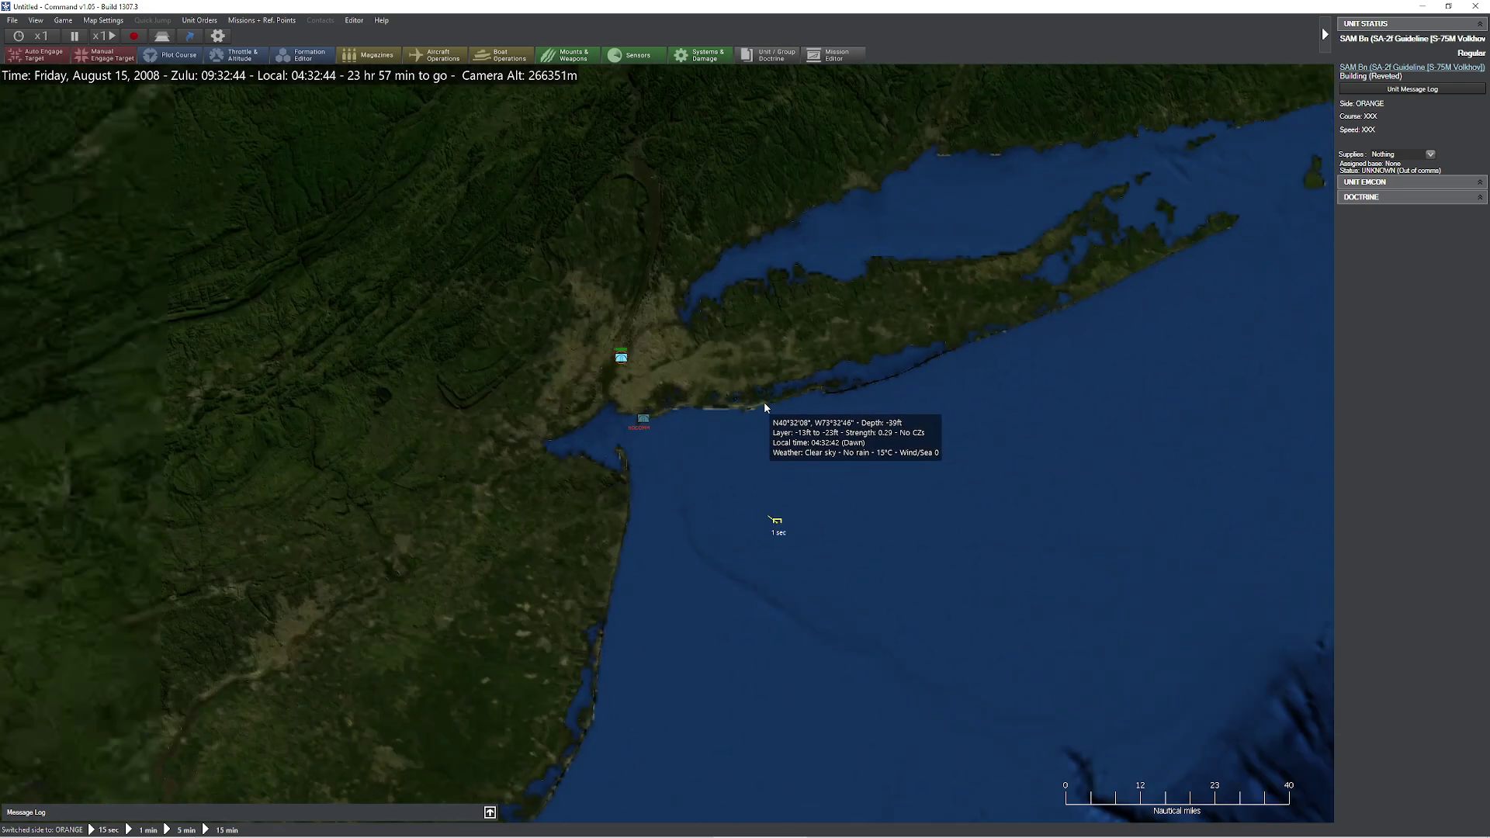